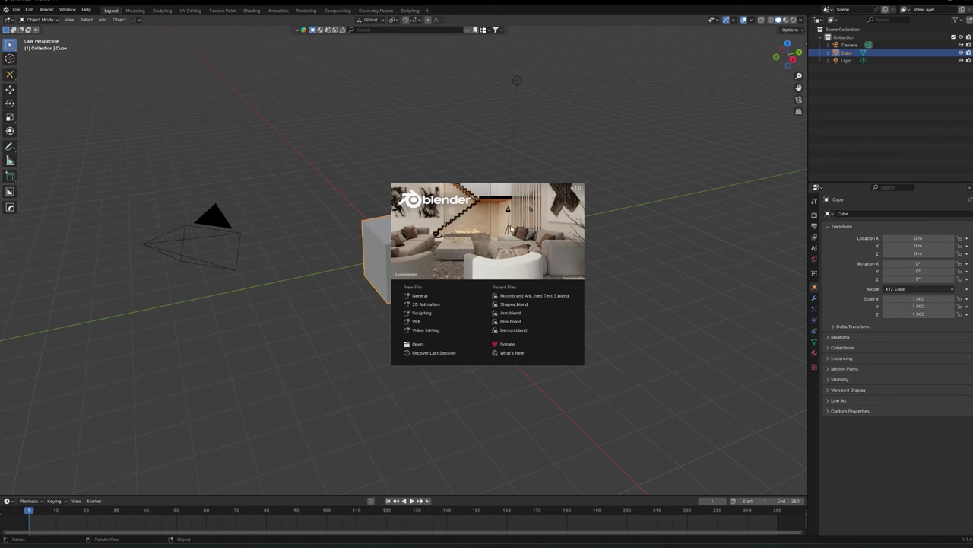
# - Start a new General scene and select the default camera, cube and light in turn
pyautogui.click(411, 296)
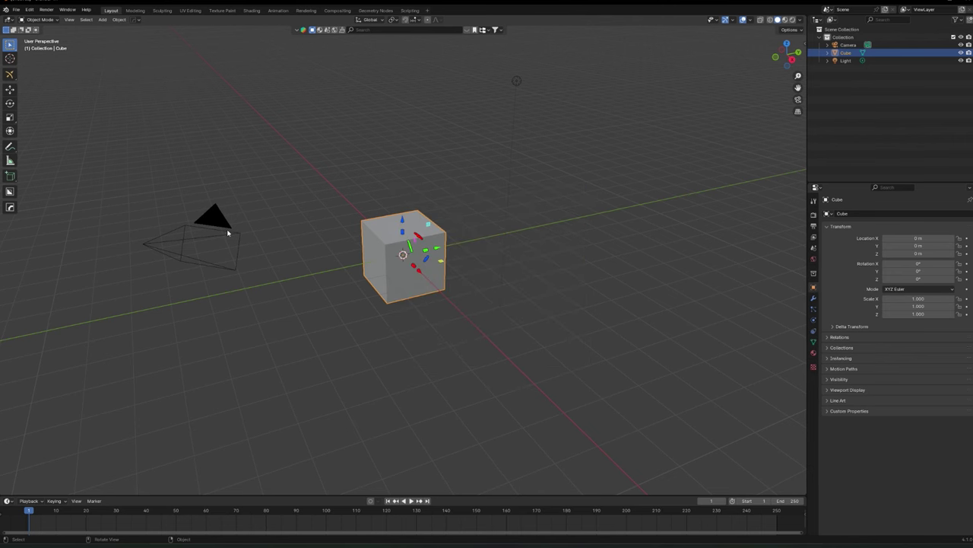
pyautogui.click(210, 220)
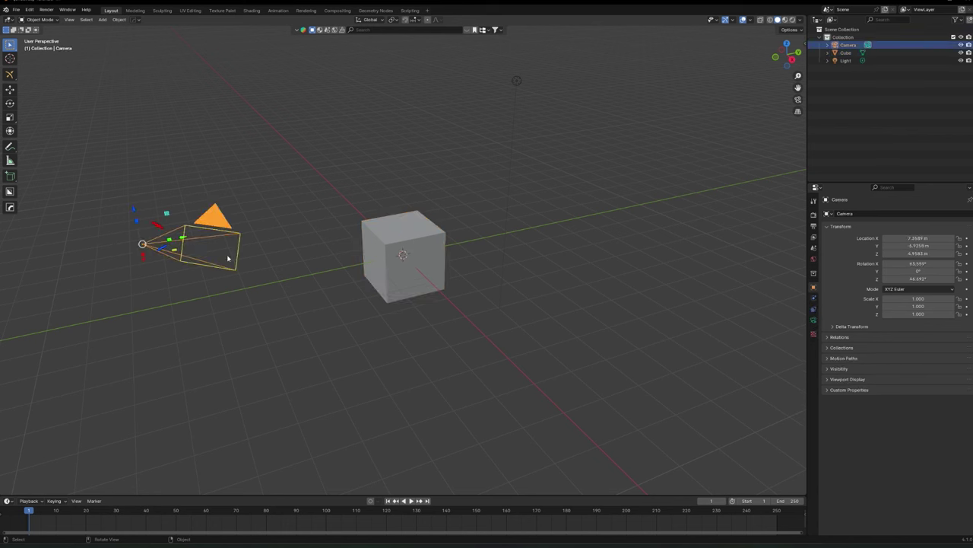
pyautogui.click(427, 259)
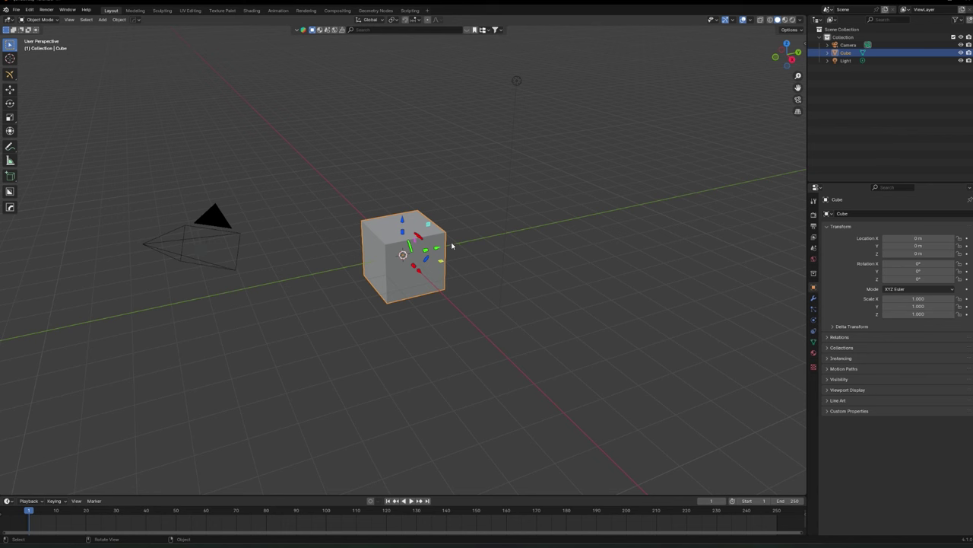
pyautogui.click(515, 81)
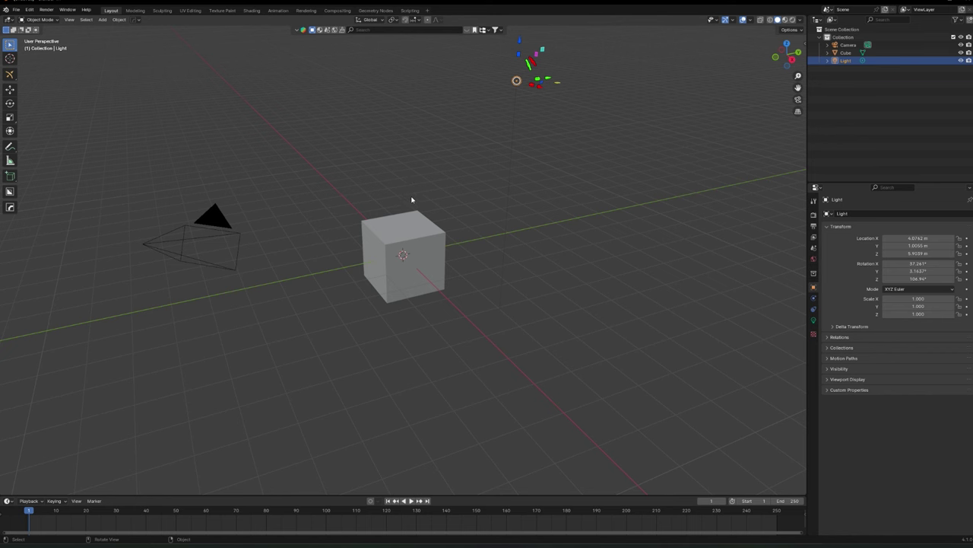
pyautogui.moveTo(406, 229); pyautogui.dragTo(386, 261, button='middle')
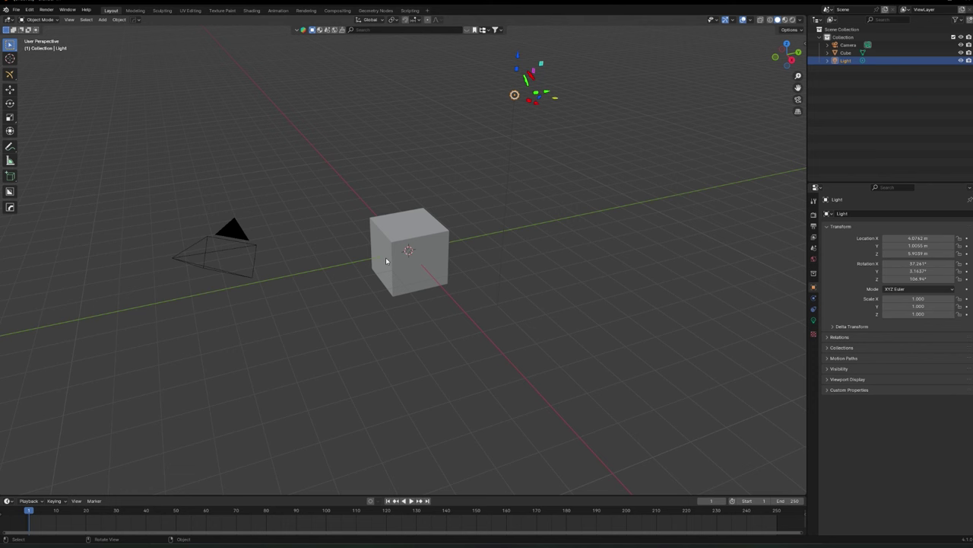
# - Set the render engine to Cycles and its device to GPU Compute
pyautogui.click(815, 217)
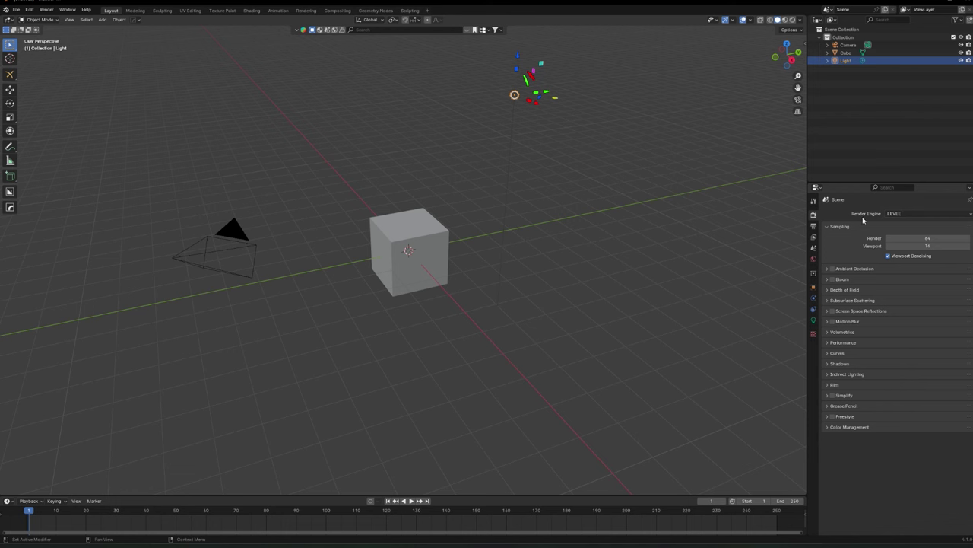
pyautogui.click(894, 216)
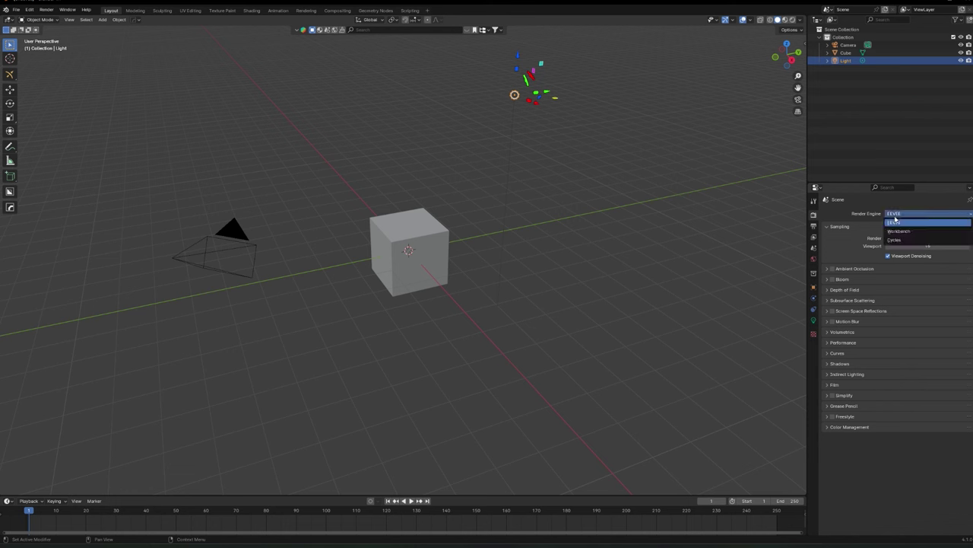
pyautogui.click(894, 240)
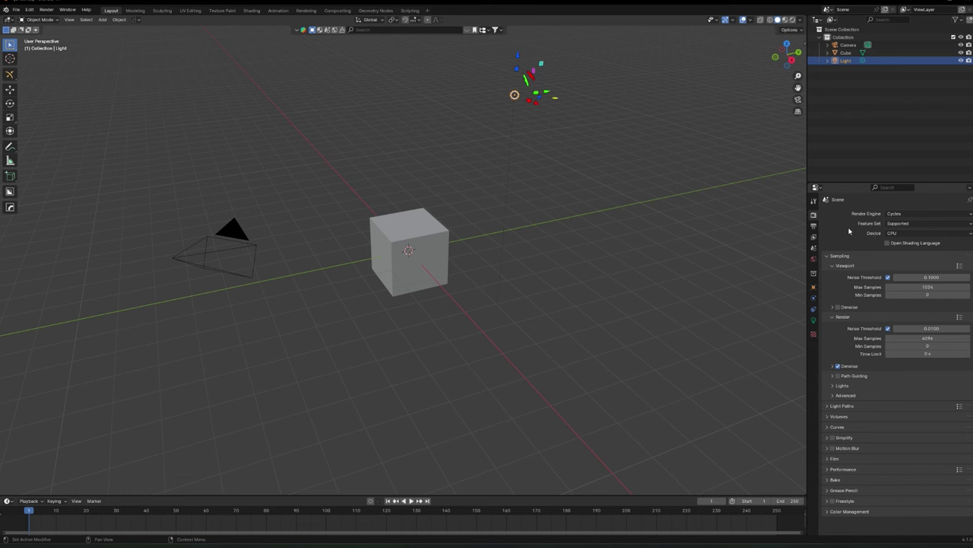
pyautogui.click(890, 234)
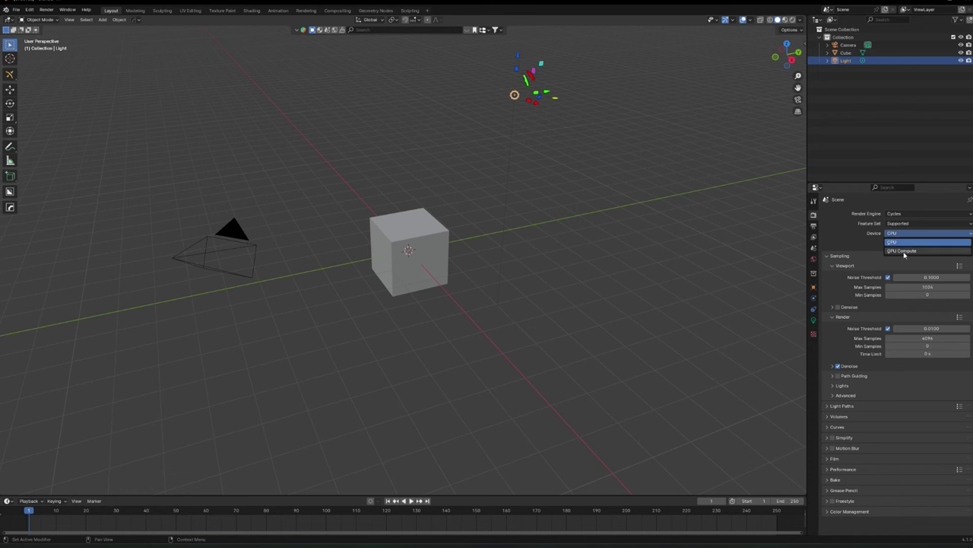
pyautogui.click(903, 252)
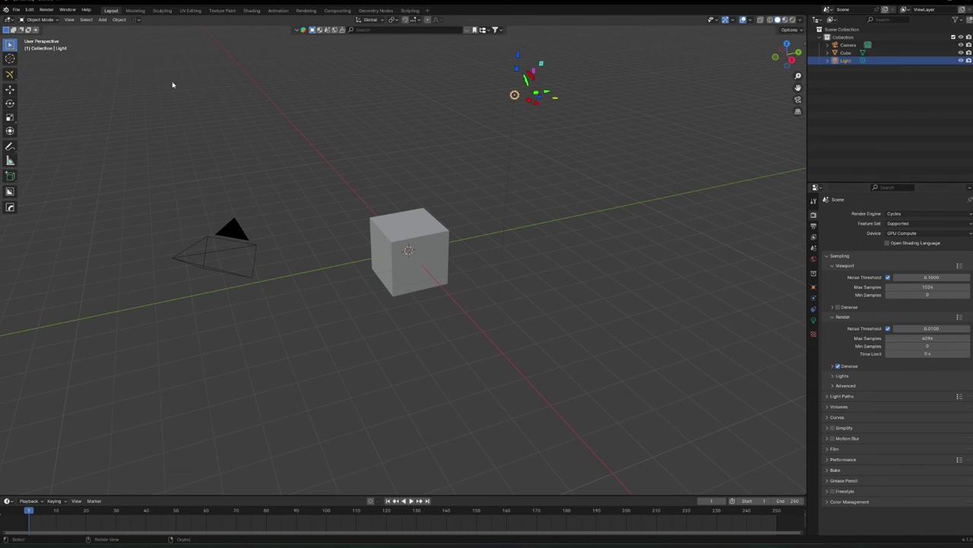
# - Render a still image of the default cube scene, view it and close the render window
pyautogui.click(49, 11)
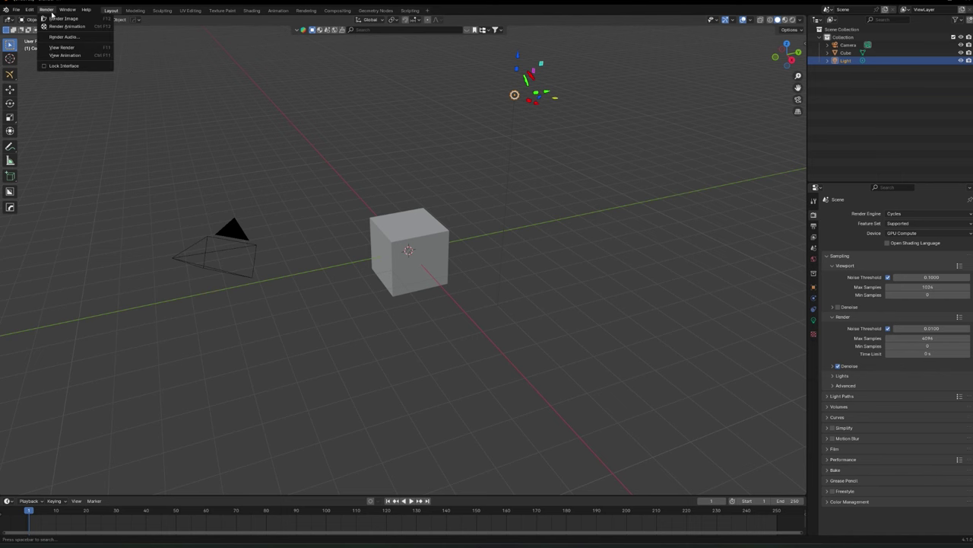
pyautogui.click(343, 294)
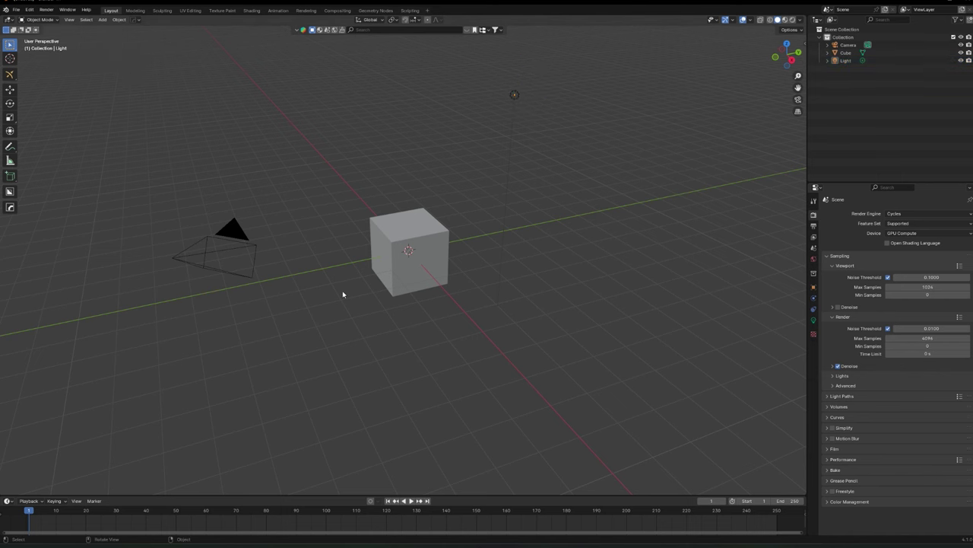
pyautogui.press('F12')
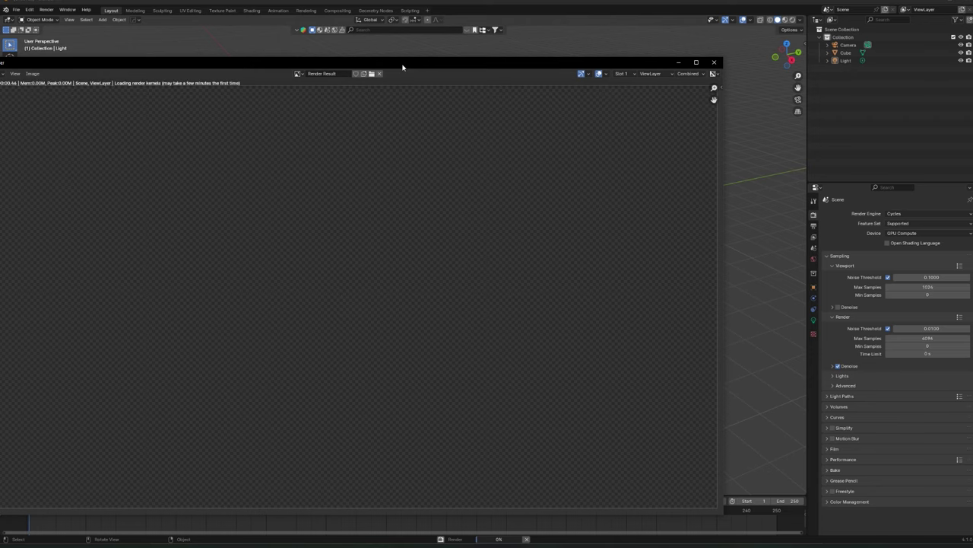
pyautogui.moveTo(403, 67); pyautogui.dragTo(500, 59)
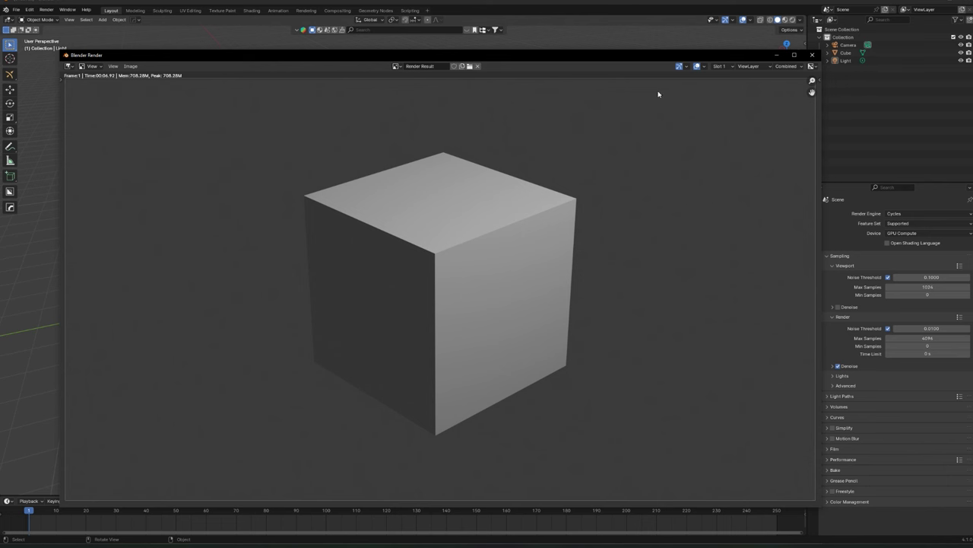
pyautogui.click(811, 55)
# - Delete the default cube and add a Monkey mesh in its place
pyautogui.click(432, 222)
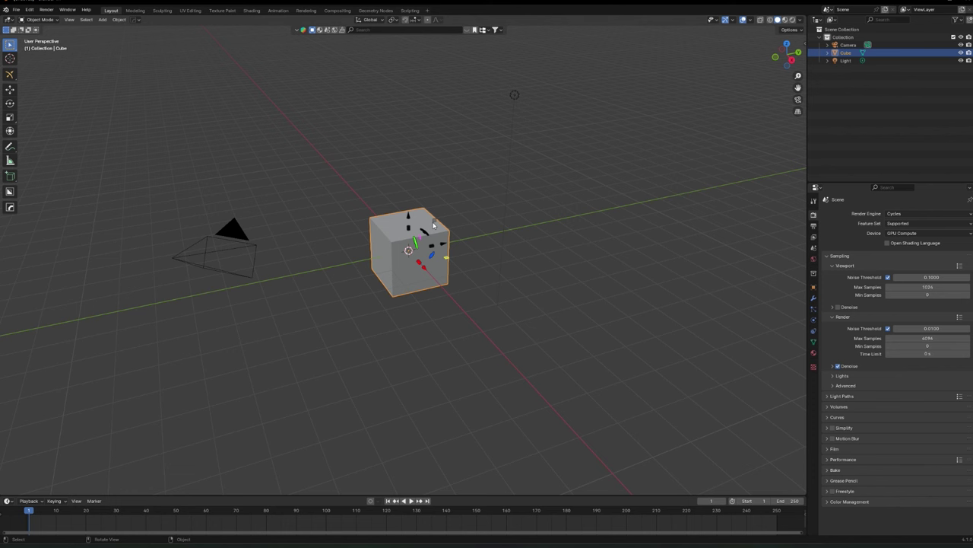
pyautogui.press('Delete')
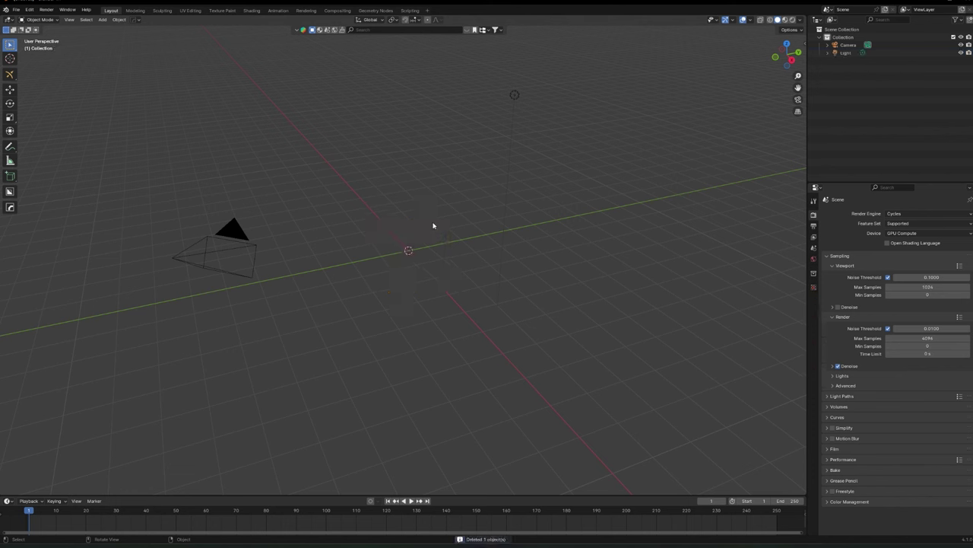
pyautogui.hotkey('shift', 'a')
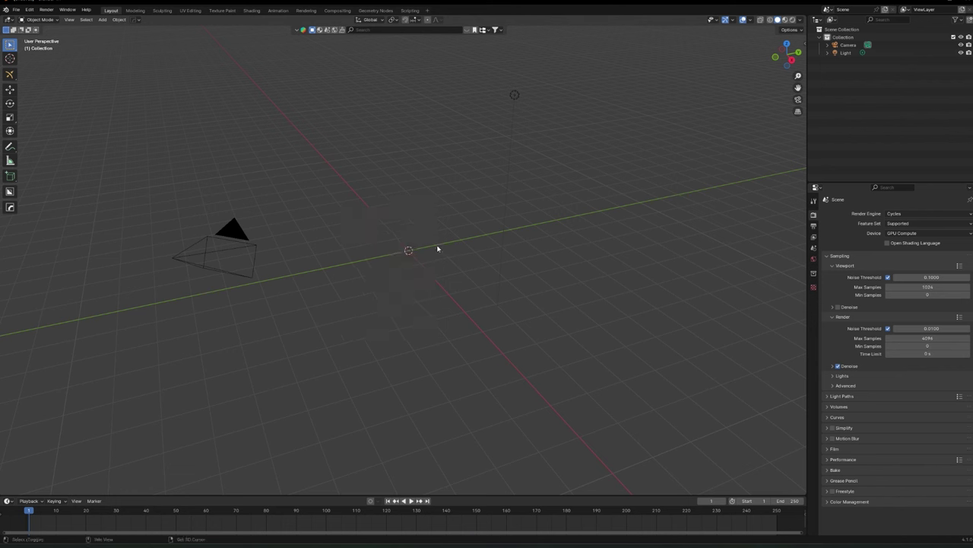
pyautogui.hotkey('shift', 'a')
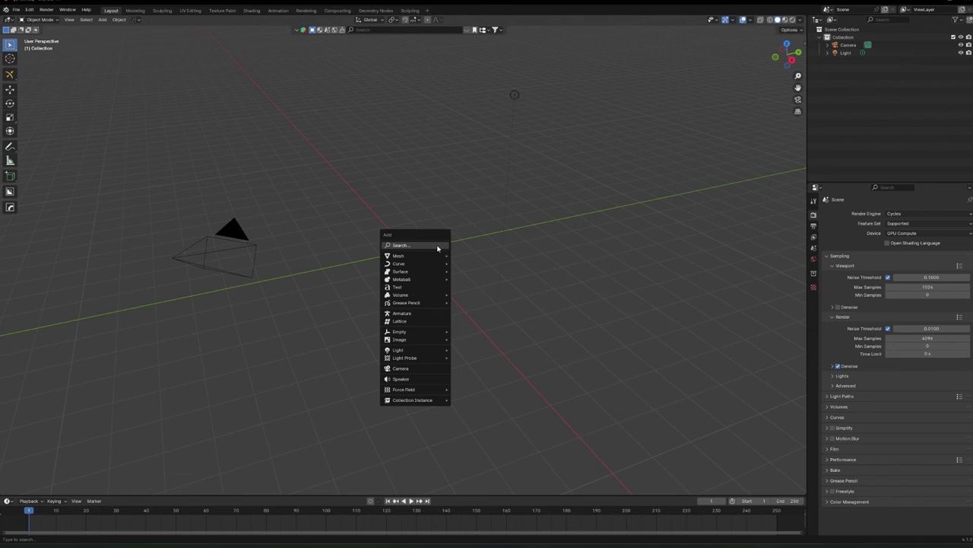
pyautogui.click(103, 19)
pyautogui.moveTo(113, 38)
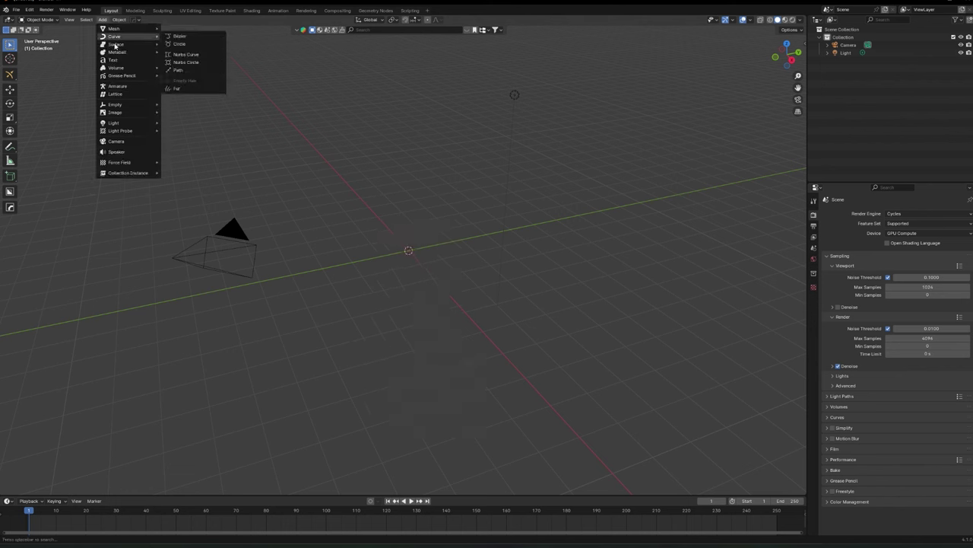
pyautogui.hotkey('shift', 'a')
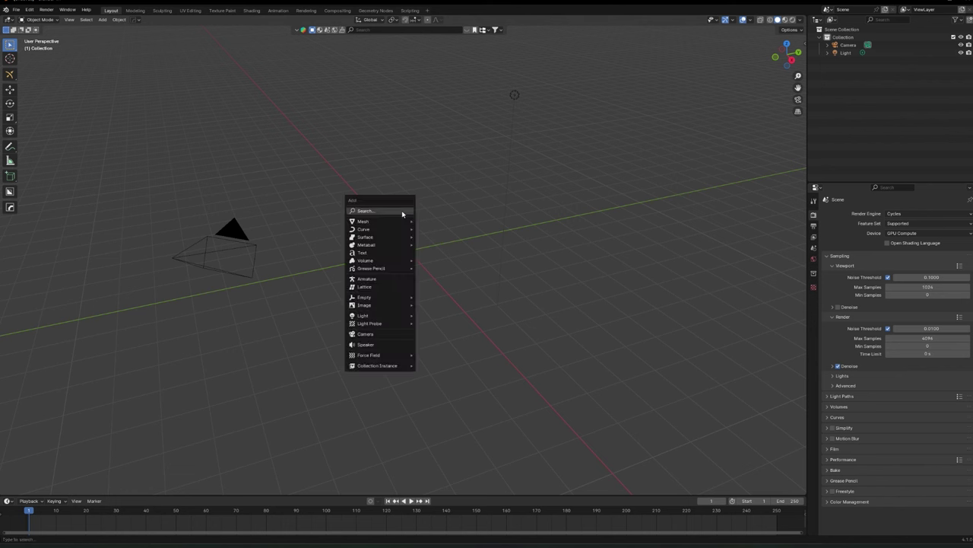
pyautogui.moveTo(393, 224)
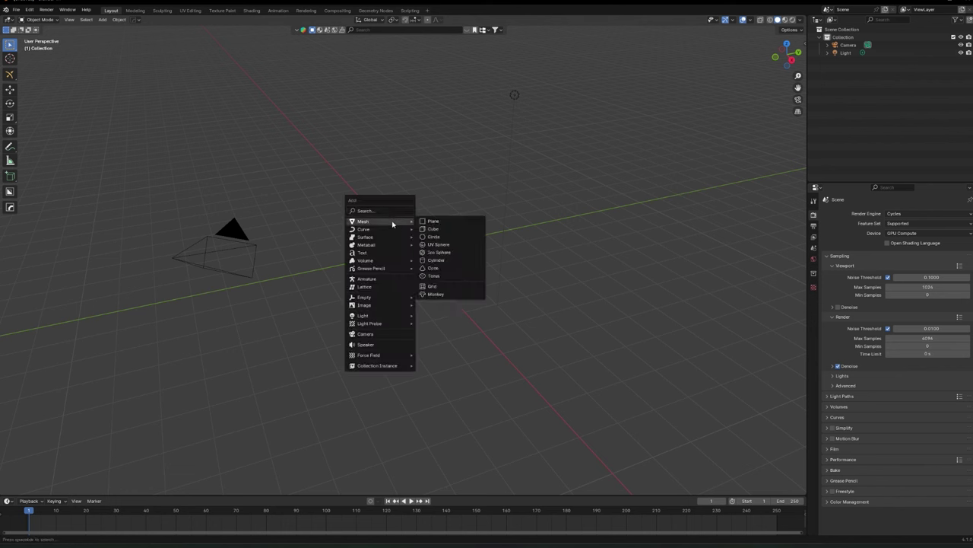
pyautogui.click(440, 295)
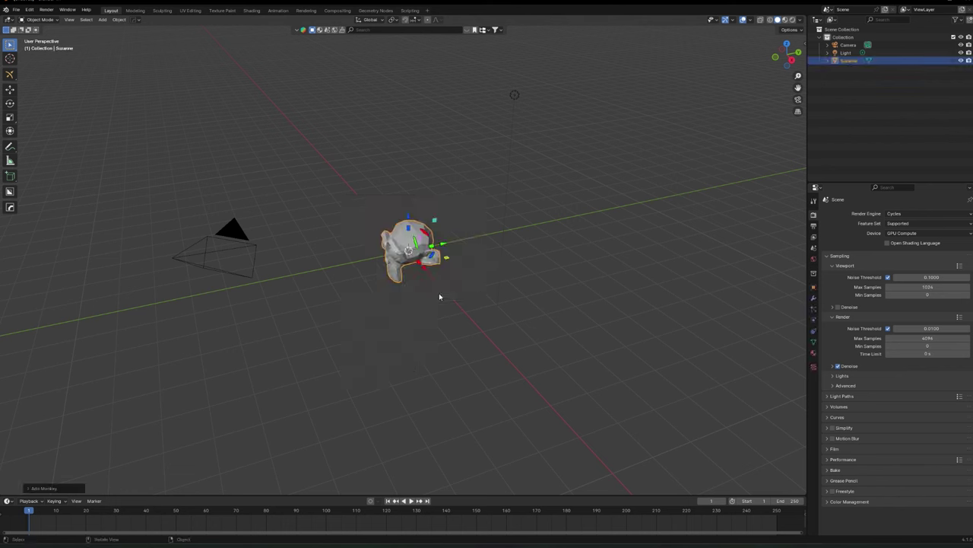
# - Scale the monkey head up uniformly to more than twice its size
pyautogui.moveTo(441, 270); pyautogui.dragTo(479, 269, button='middle')
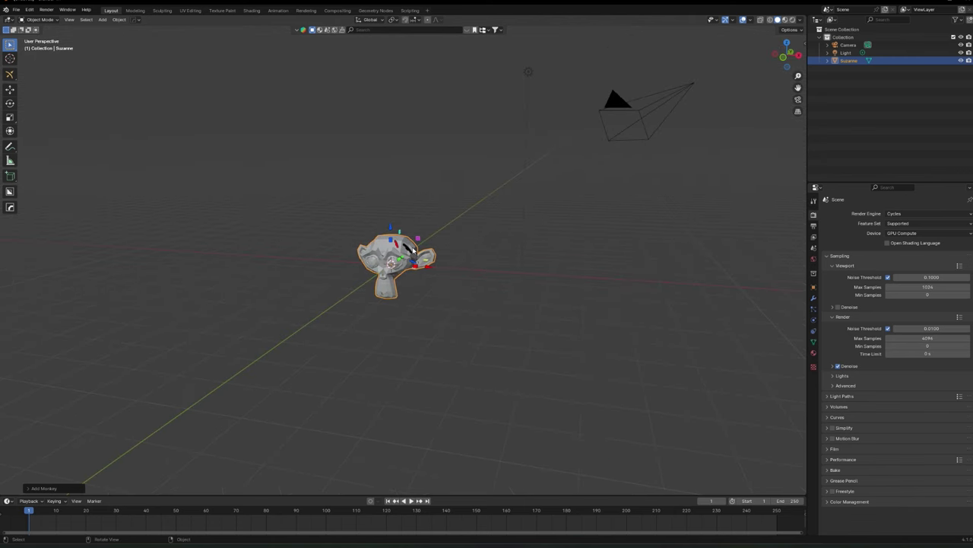
pyautogui.press('s')
pyautogui.press('Return')
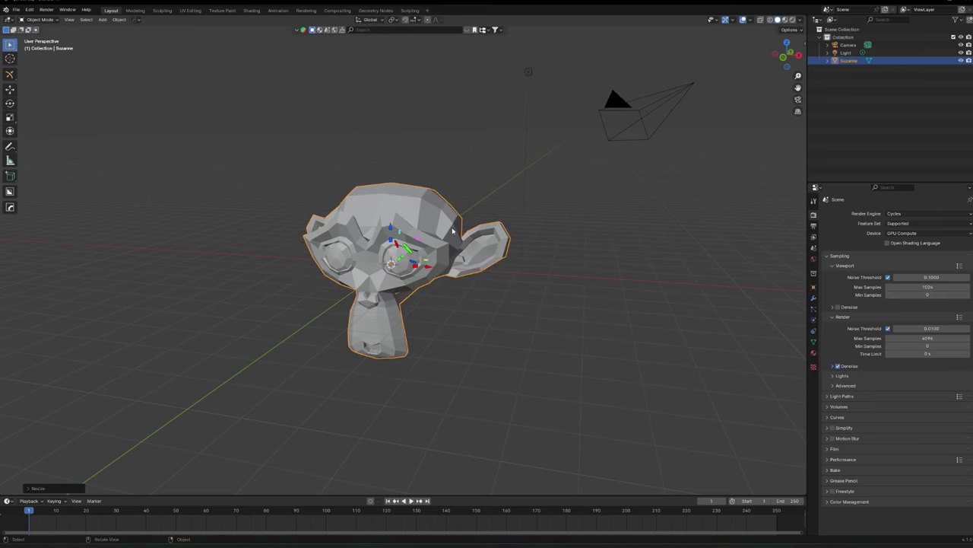
# - Render a still image of the monkey head, close the render window and delete the monkey head
pyautogui.press('F12')
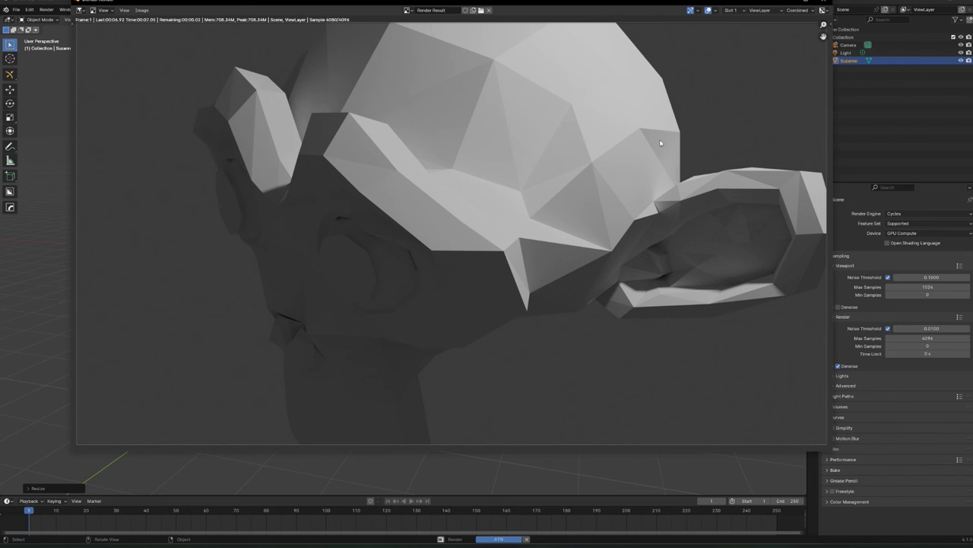
pyautogui.moveTo(759, 3); pyautogui.dragTo(734, 32)
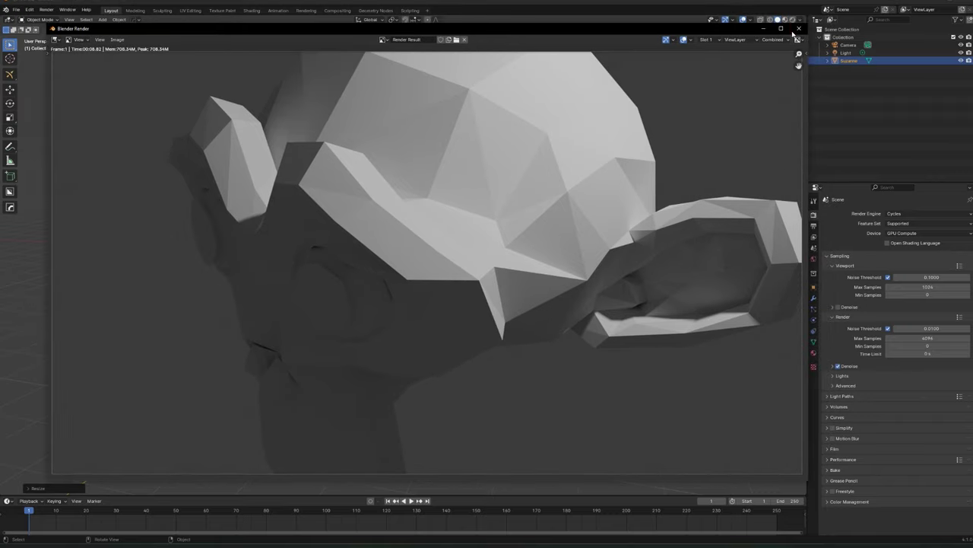
pyautogui.click(798, 29)
pyautogui.press('Delete')
pyautogui.moveTo(435, 256); pyautogui.dragTo(407, 279, button='middle')
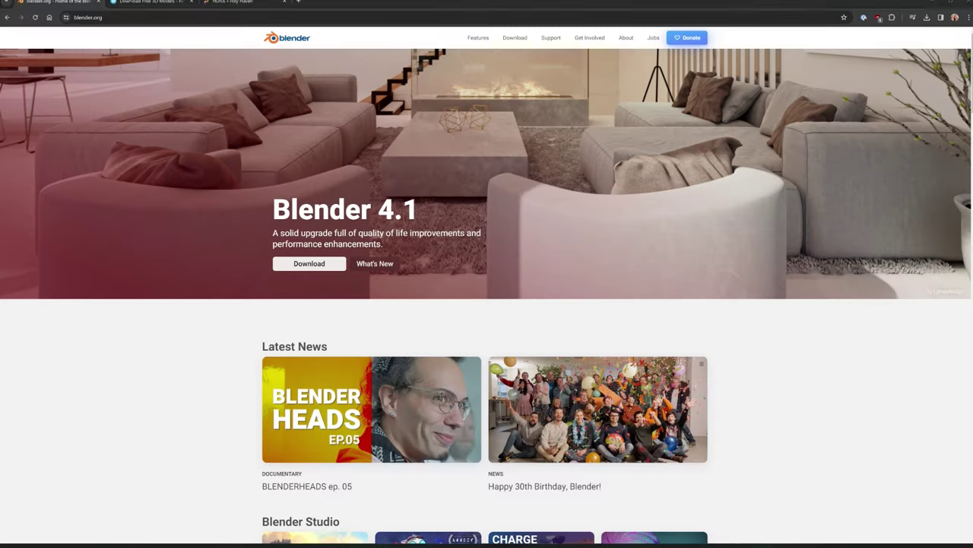
# - Switch to Sketchfab's free 3D models page in the browser and look through its model categories
pyautogui.click(162, 3)
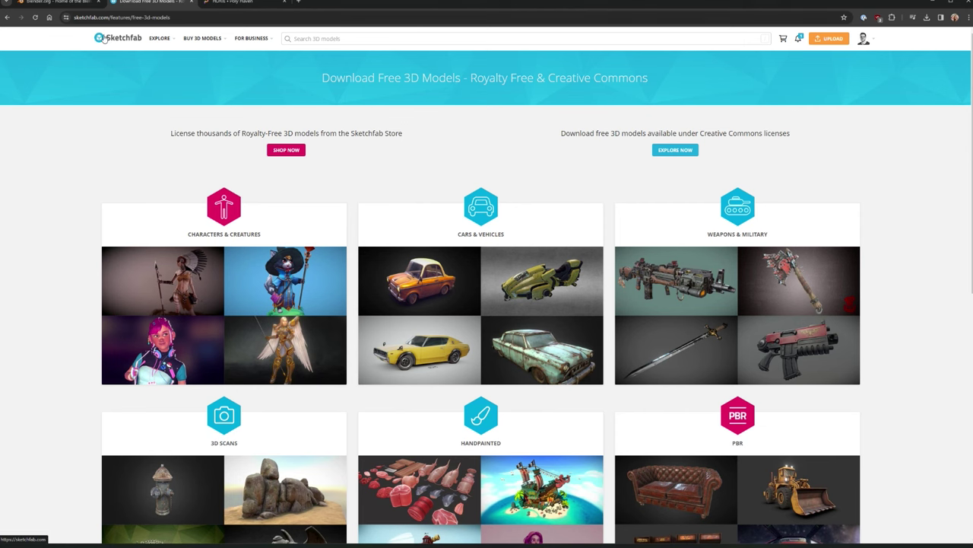
pyautogui.scroll(-4, 228, 266)
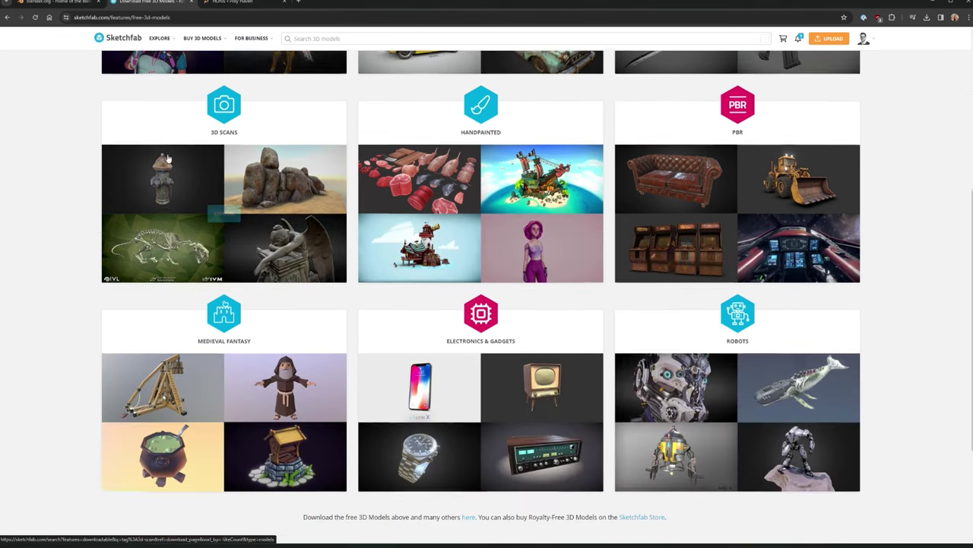
pyautogui.scroll(-2, 350, 225)
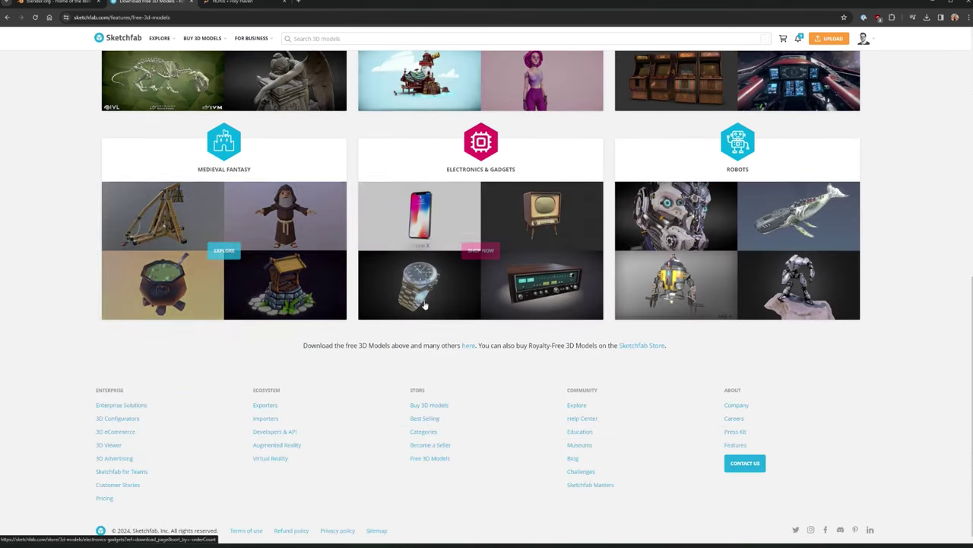
pyautogui.scroll(2, 457, 289)
pyautogui.scroll(5, 414, 338)
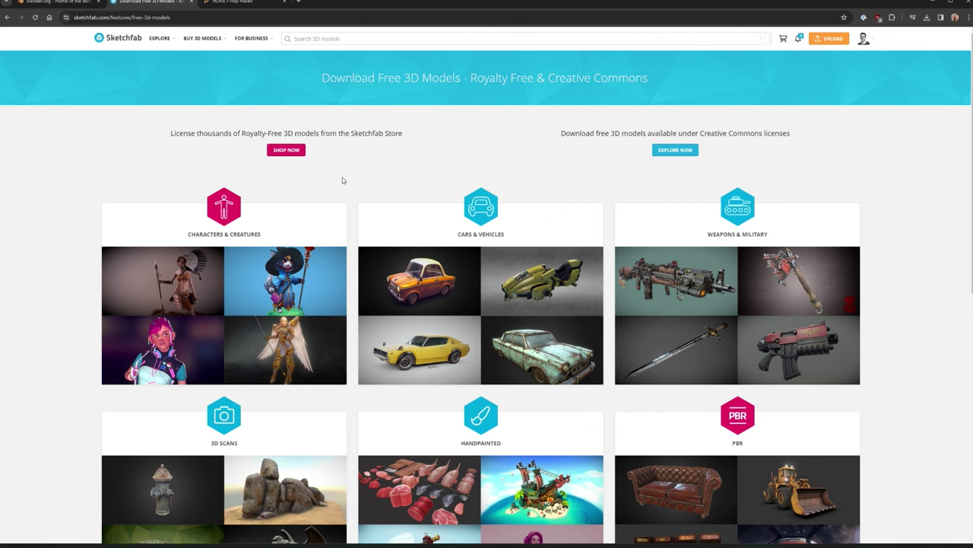
# - Open Sketchfab's model search, restrict it to Downloadable models and browse the results
pyautogui.click(323, 36)
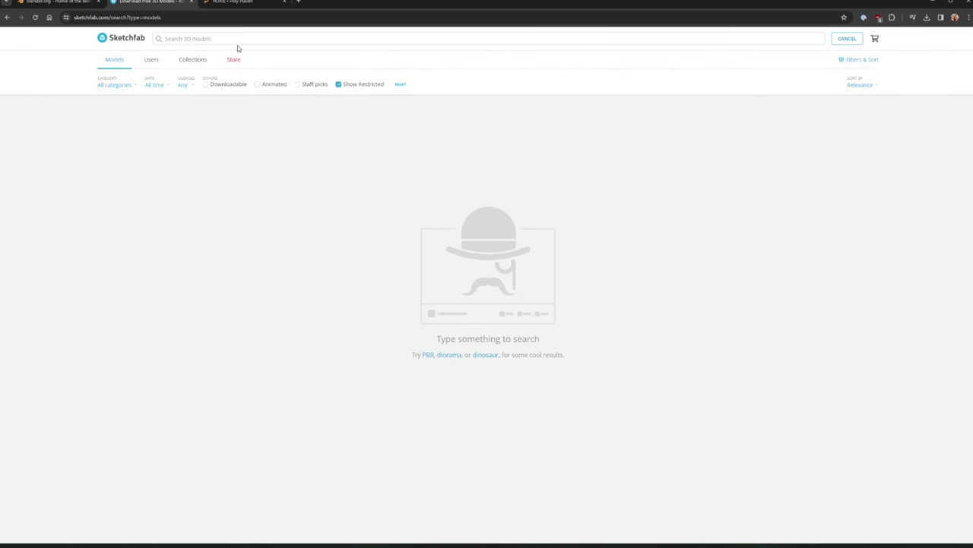
pyautogui.click(205, 85)
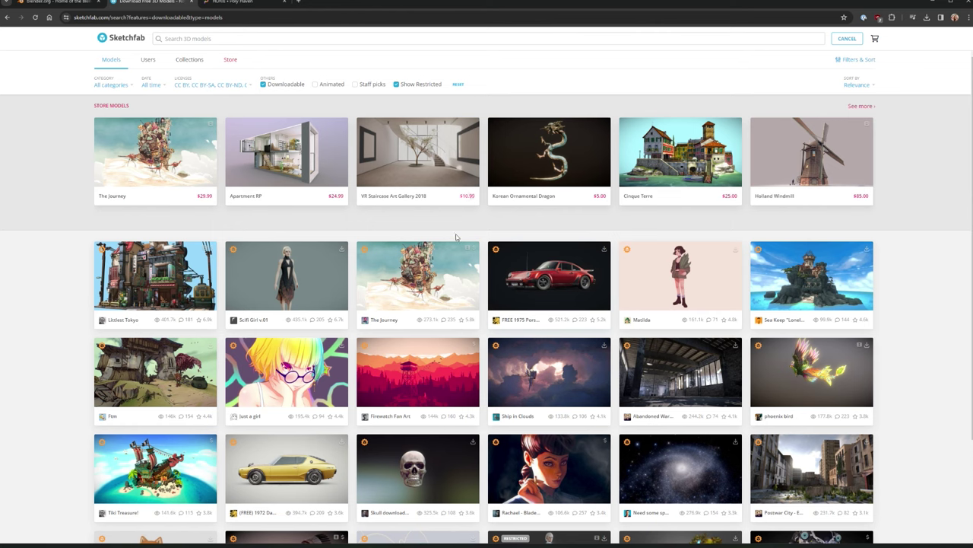
pyautogui.scroll(-4, 417, 272)
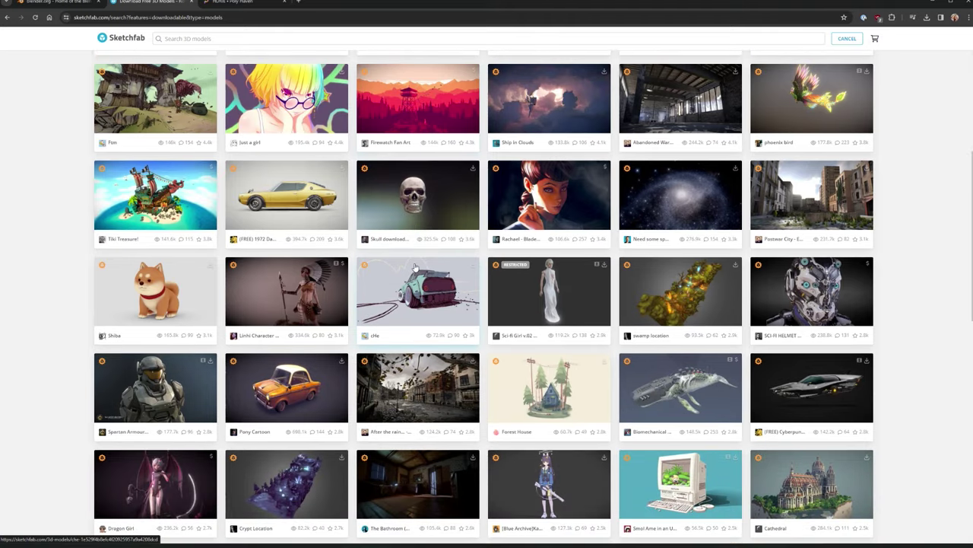
pyautogui.scroll(1, 510, 251)
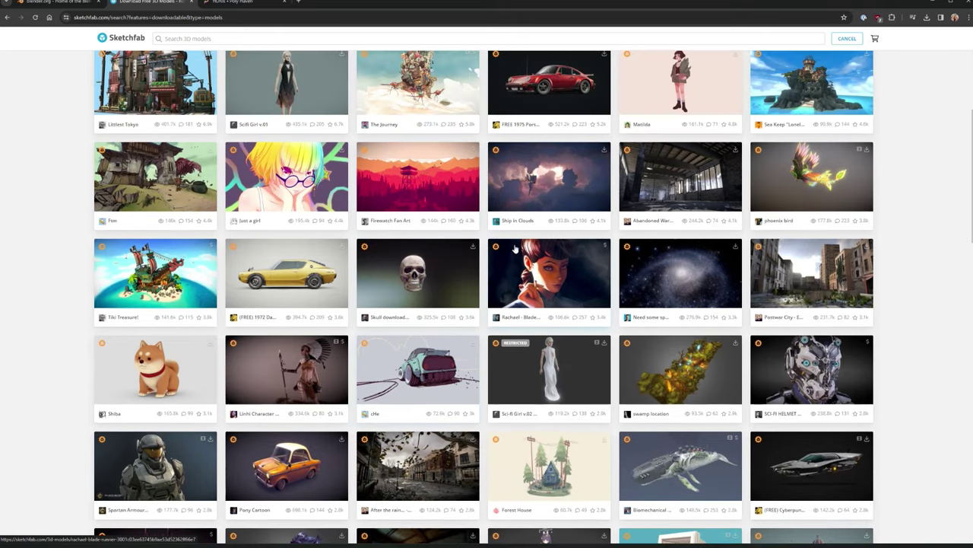
# - Open the "Skull downloadable" model from the results and rotate its 3D preview to face the skull frontally
pyautogui.scroll(1, 428, 269)
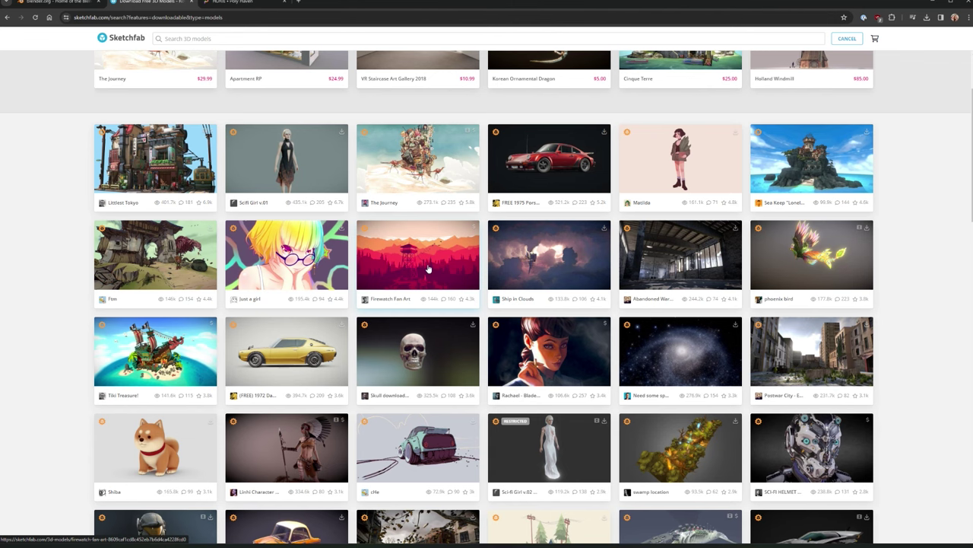
pyautogui.click(391, 354)
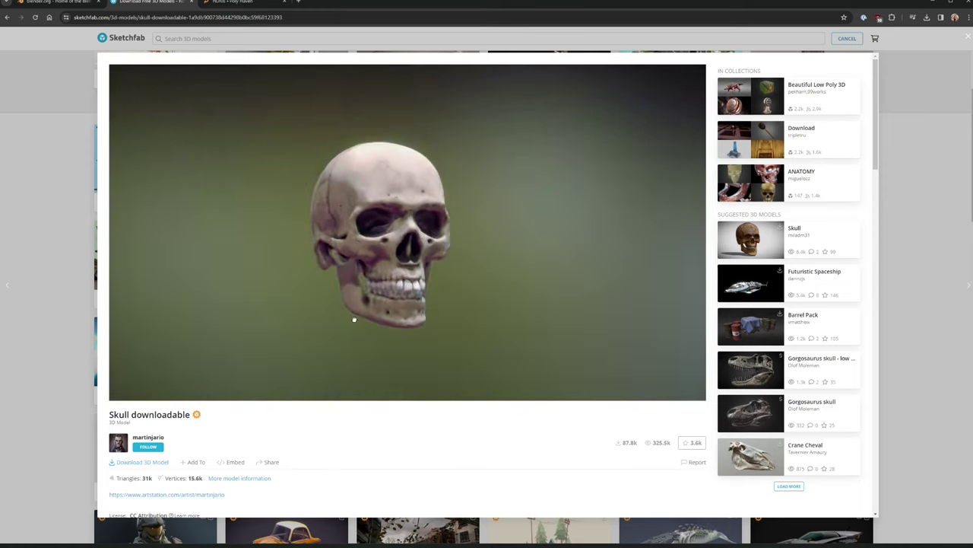
pyautogui.moveTo(354, 319)
pyautogui.mouseDown()
pyautogui.moveTo(384, 326)
pyautogui.moveTo(350, 314)
pyautogui.moveTo(282, 322)
pyautogui.moveTo(296, 330)
pyautogui.moveTo(289, 306)
pyautogui.moveTo(328, 320)
pyautogui.mouseUp()
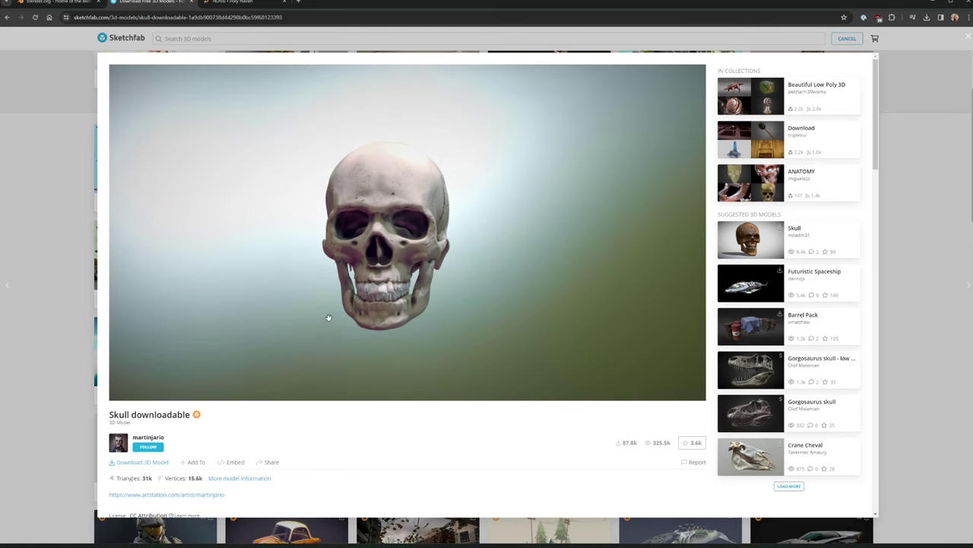
pyautogui.doubleClick(140, 440)
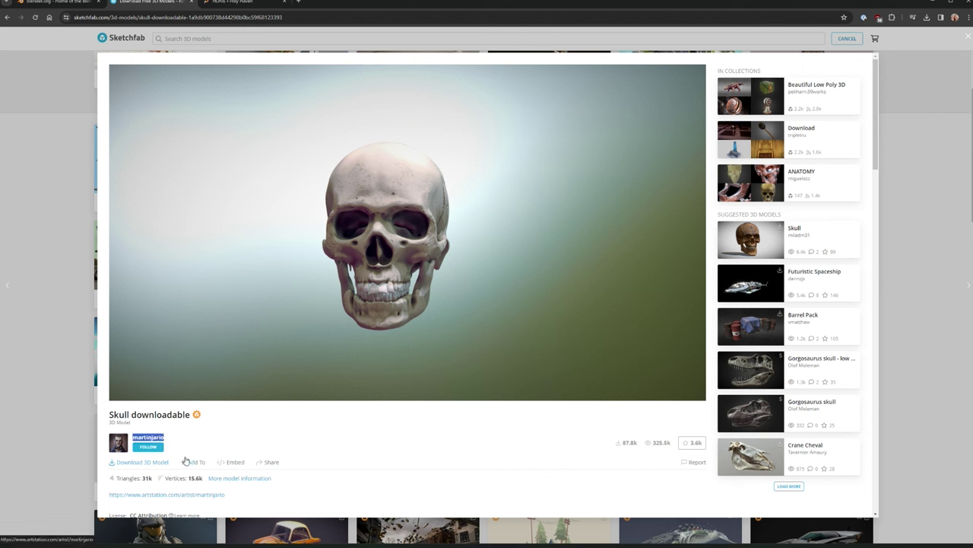
# - Download the skull model in its original OBJ format
pyautogui.click(153, 463)
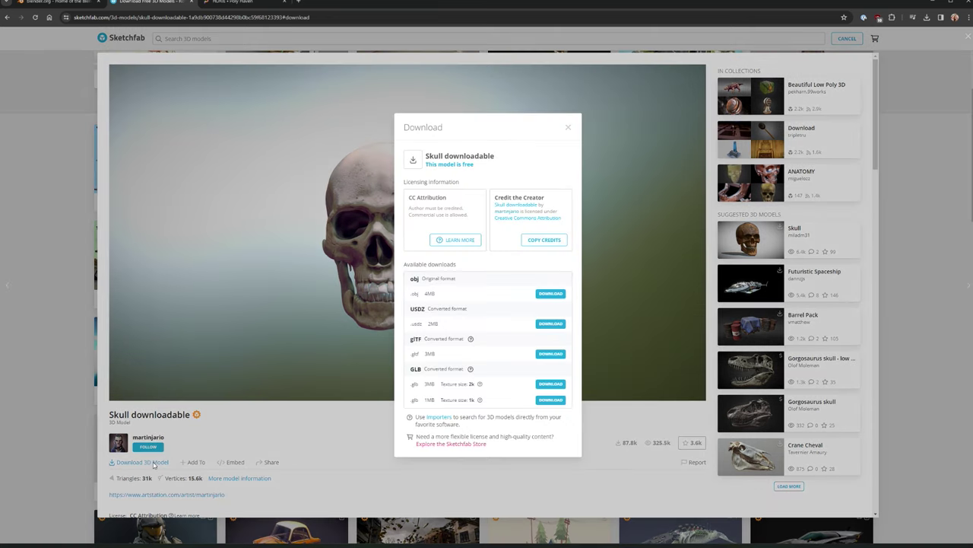
pyautogui.moveTo(414, 278); pyautogui.dragTo(459, 280)
pyautogui.click(437, 295)
pyautogui.click(550, 295)
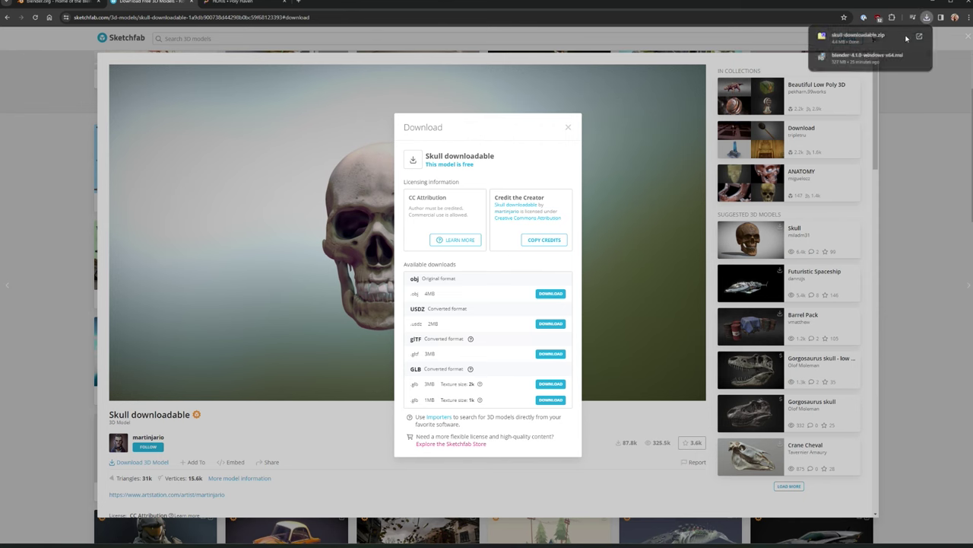
# - Show the download in the Downloads folder, open skull-downloadable.zip and move the archive window aside to expose the folder
pyautogui.click(906, 35)
pyautogui.moveTo(156, 100); pyautogui.dragTo(435, 229)
pyautogui.doubleClick(435, 230)
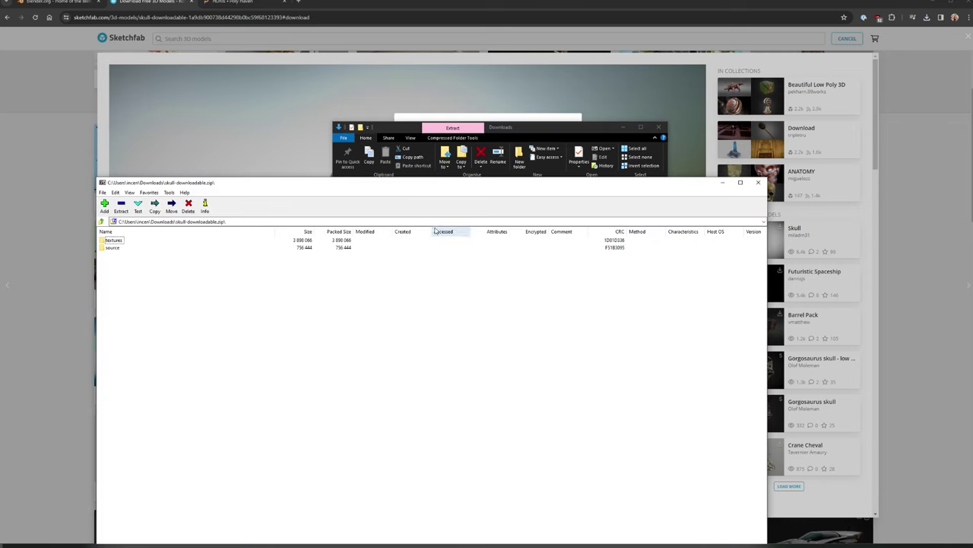
pyautogui.moveTo(408, 176); pyautogui.dragTo(737, 159)
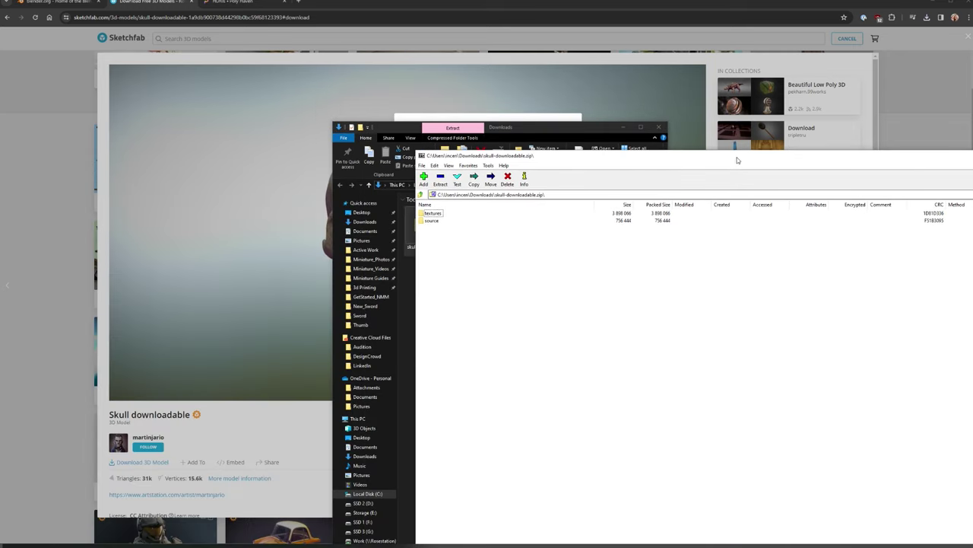
# - Look through the textures and source folders inside the skull archive
pyautogui.doubleClick(433, 215)
pyautogui.click(420, 195)
pyautogui.doubleClick(435, 221)
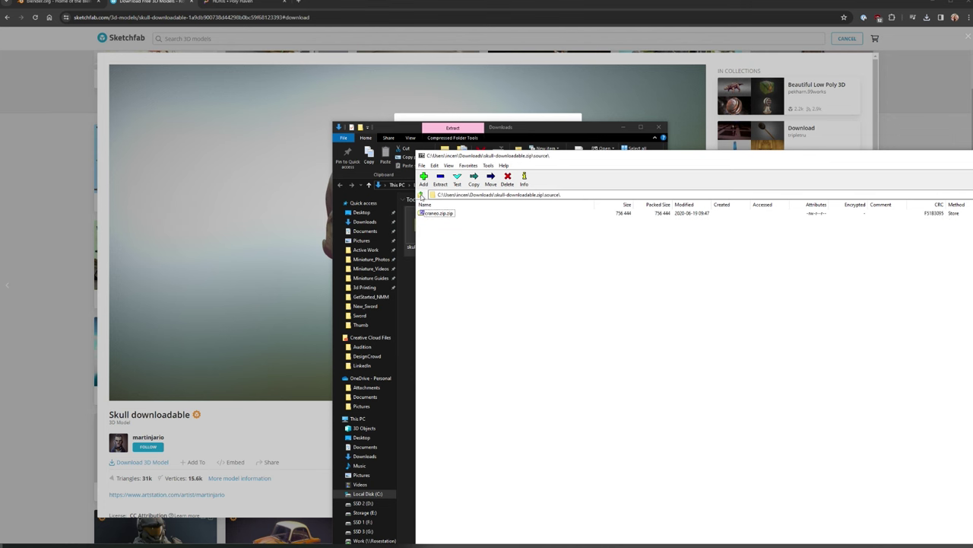
pyautogui.press('BackSpace')
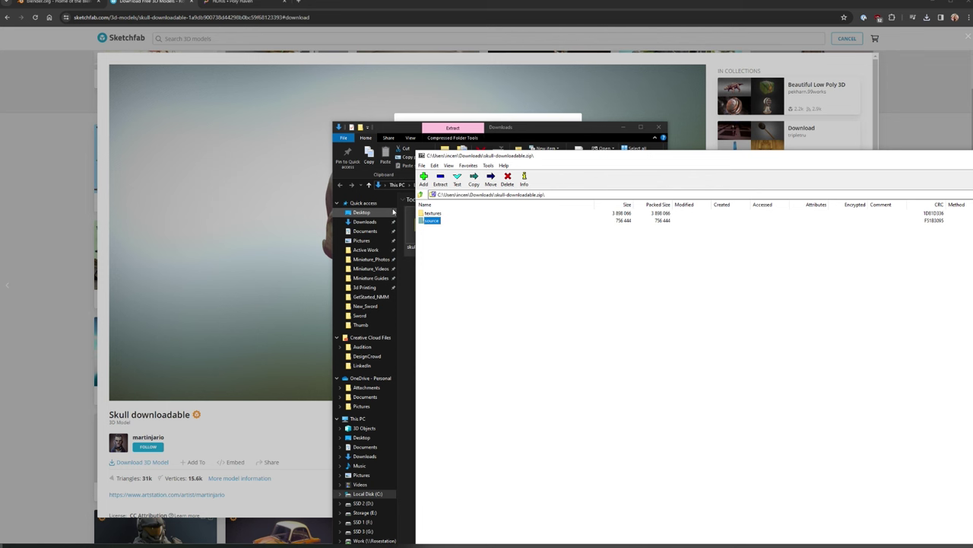
# - Open the nested craneo.zip.zip in the source folder and extract craneo.OBJ into the Downloads folder
pyautogui.doubleClick(439, 221)
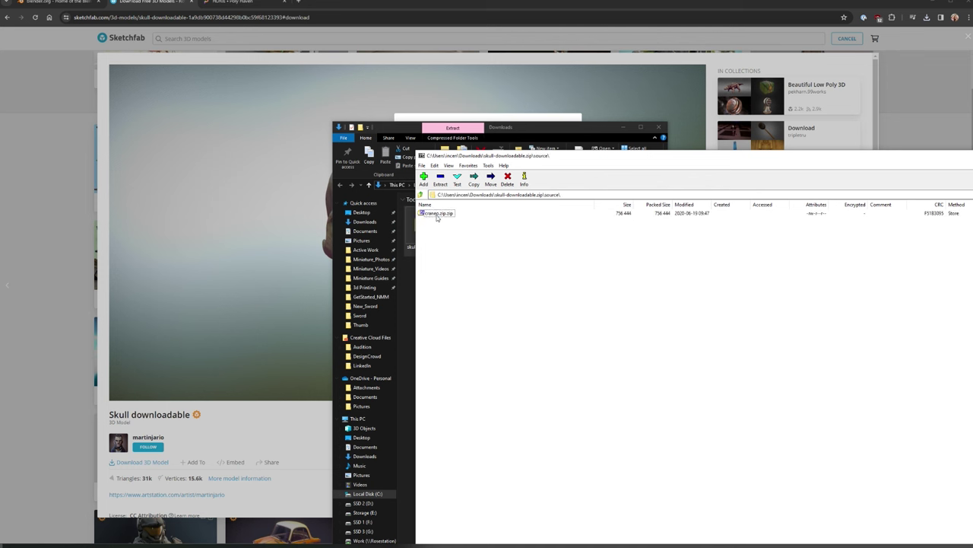
pyautogui.doubleClick(432, 218)
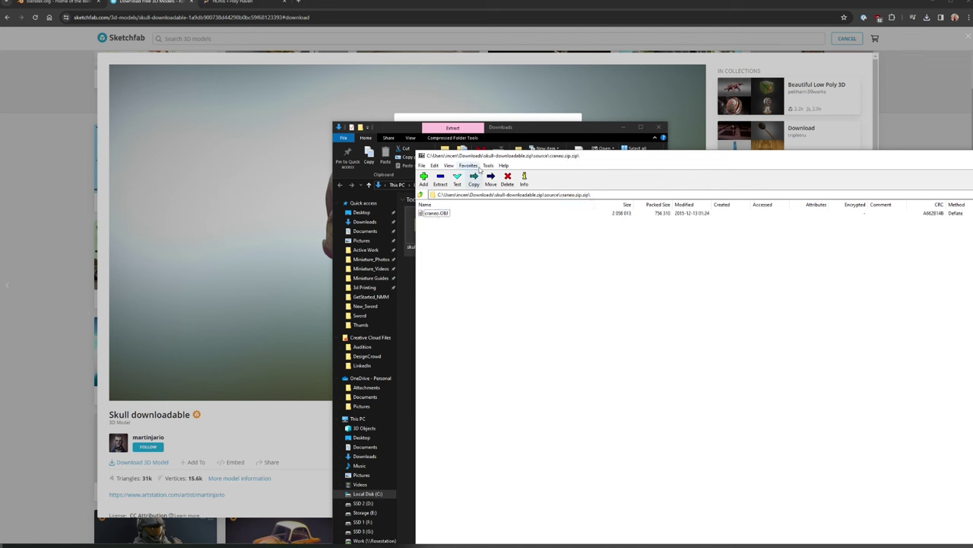
pyautogui.moveTo(479, 156); pyautogui.dragTo(585, 164)
pyautogui.moveTo(537, 222); pyautogui.dragTo(429, 266)
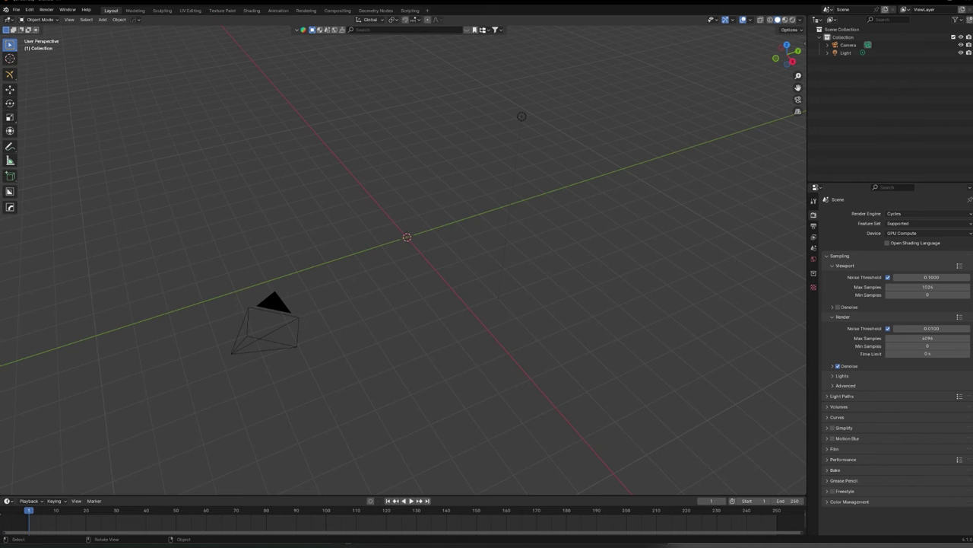
# - Switch to Blender and import the skull OBJ from the Downloads folder as a Wavefront file
pyautogui.click(16, 12)
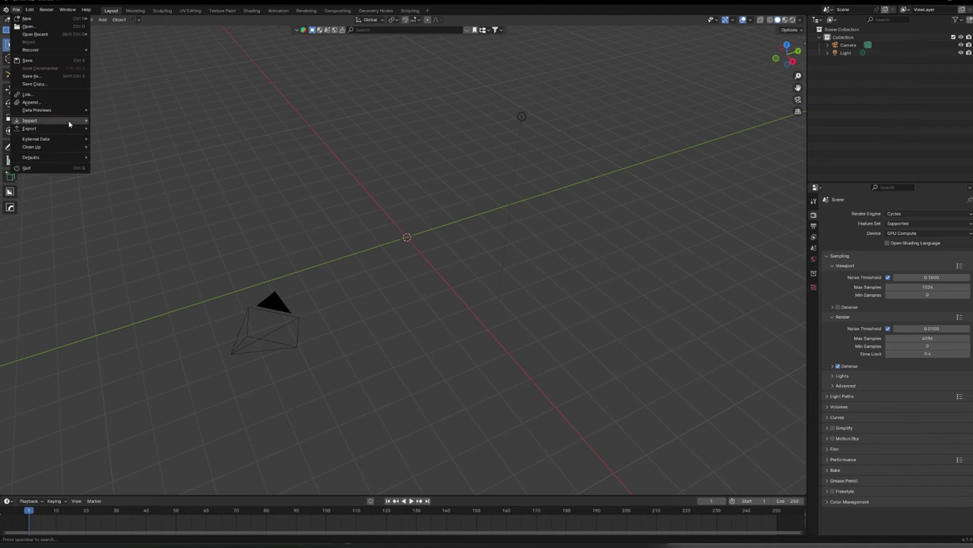
pyautogui.moveTo(69, 124)
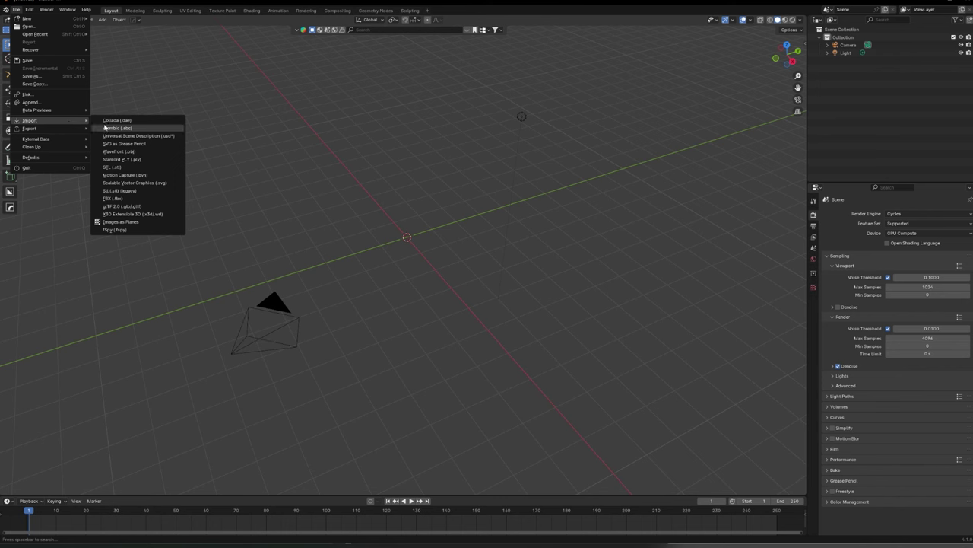
pyautogui.click(134, 152)
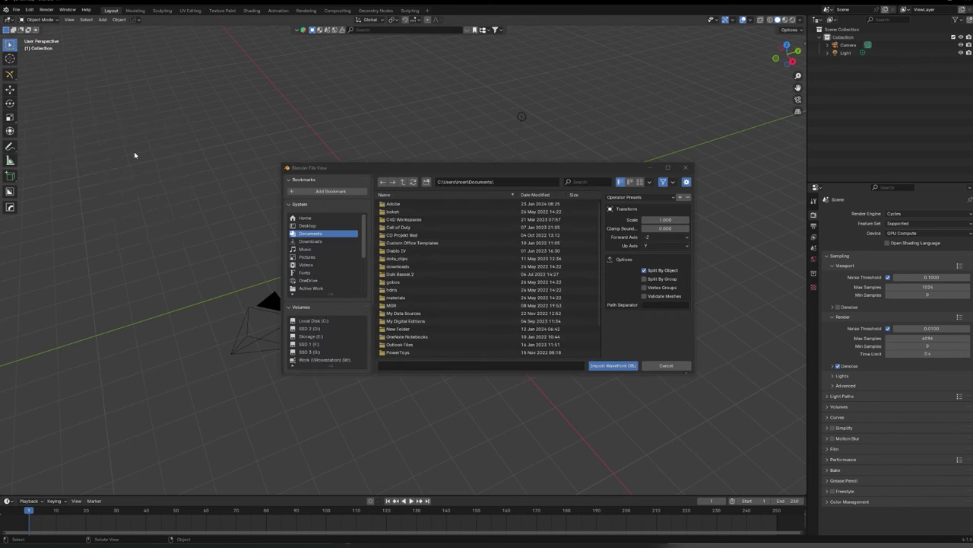
pyautogui.click(335, 241)
pyautogui.doubleClick(400, 207)
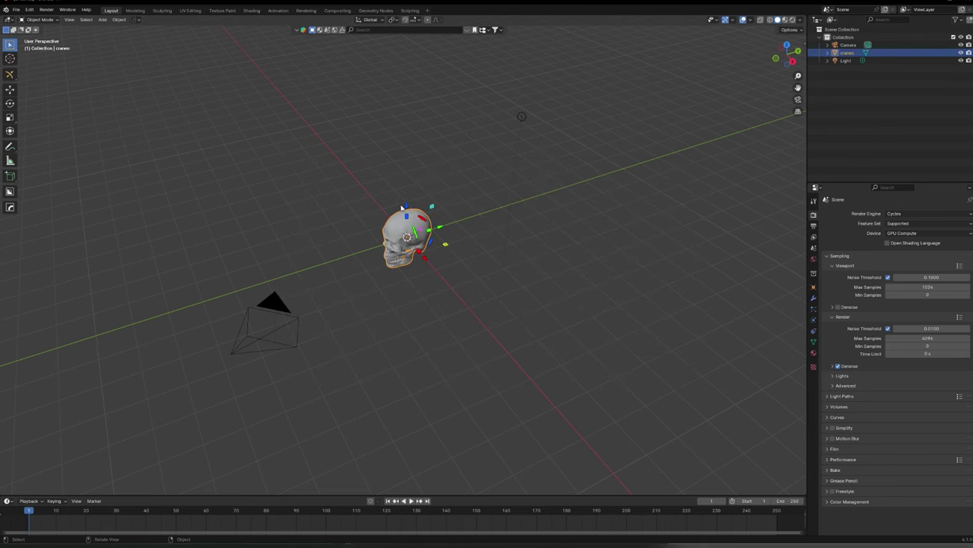
# - Scale the imported skull up uniformly by a factor of about 3.05 and deselect it
pyautogui.moveTo(378, 271); pyautogui.dragTo(406, 258, button='middle')
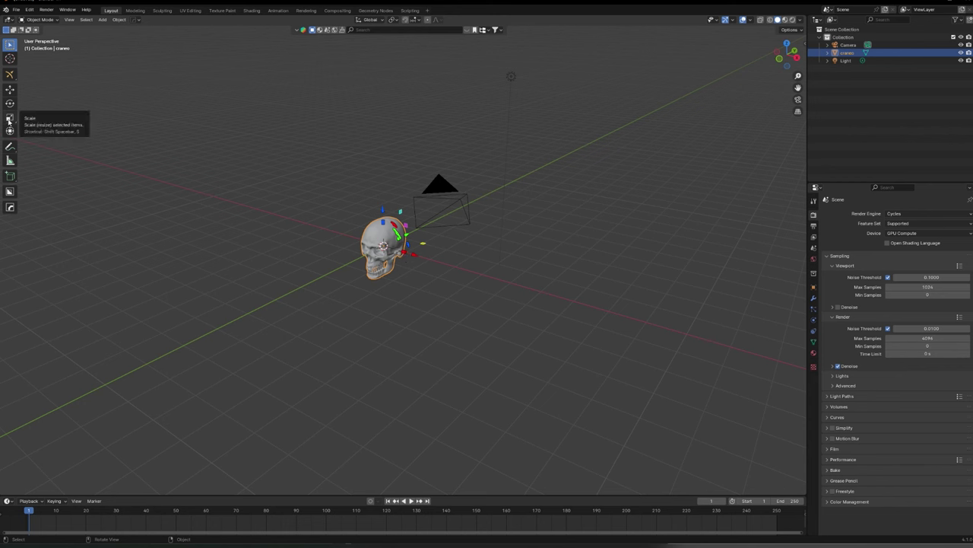
pyautogui.press('s')
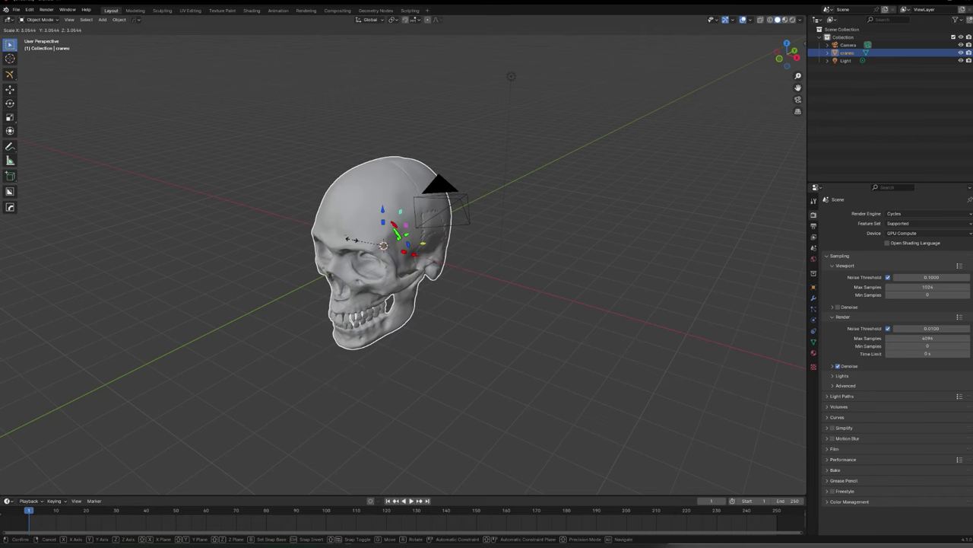
pyautogui.click(352, 242)
pyautogui.click(456, 329)
pyautogui.moveTo(456, 328); pyautogui.dragTo(425, 331, button='middle')
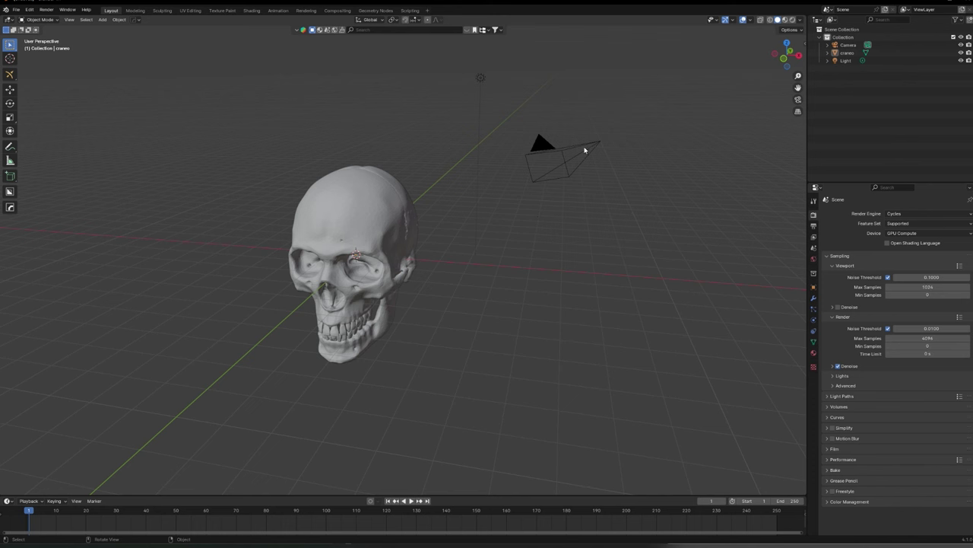
# - Look through the camera, lock the camera to the view and reframe it so the whole skull is seen from the front
pyautogui.click(798, 101)
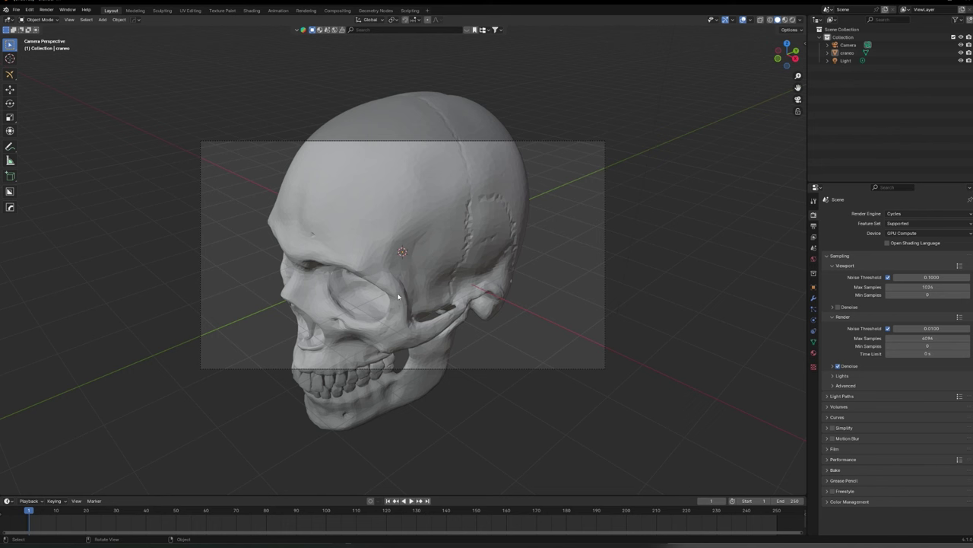
pyautogui.click(802, 46)
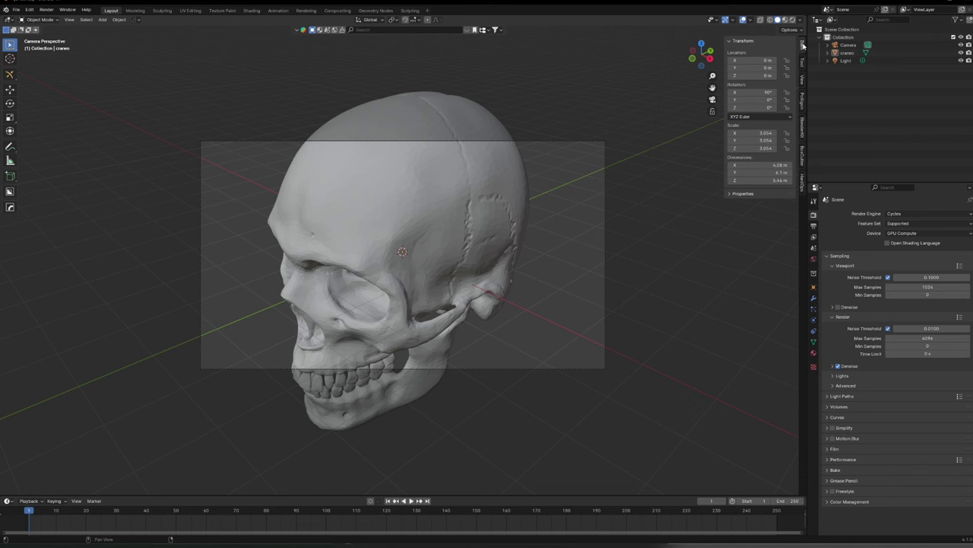
pyautogui.click(802, 79)
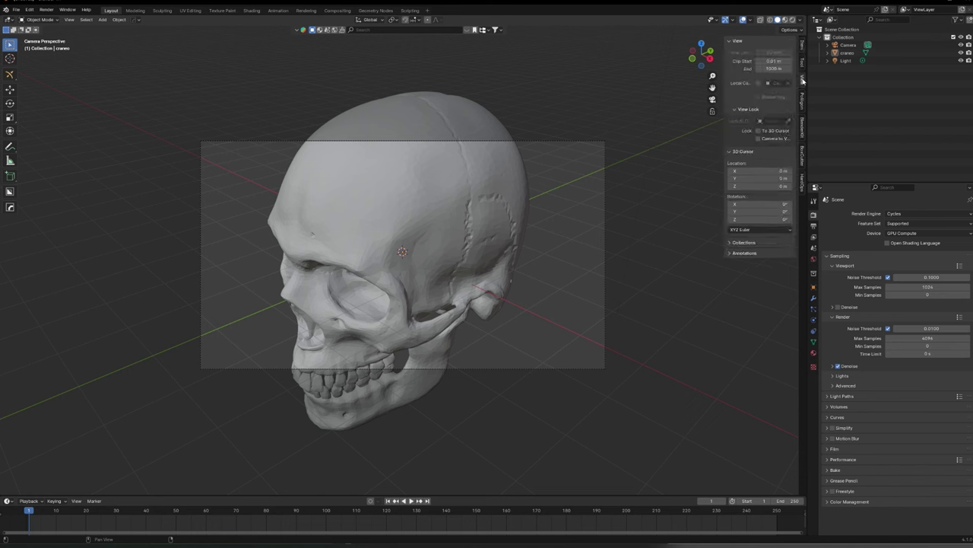
pyautogui.click(760, 139)
pyautogui.moveTo(457, 257); pyautogui.dragTo(418, 256, button='middle')
pyautogui.scroll(-5, 424, 283)
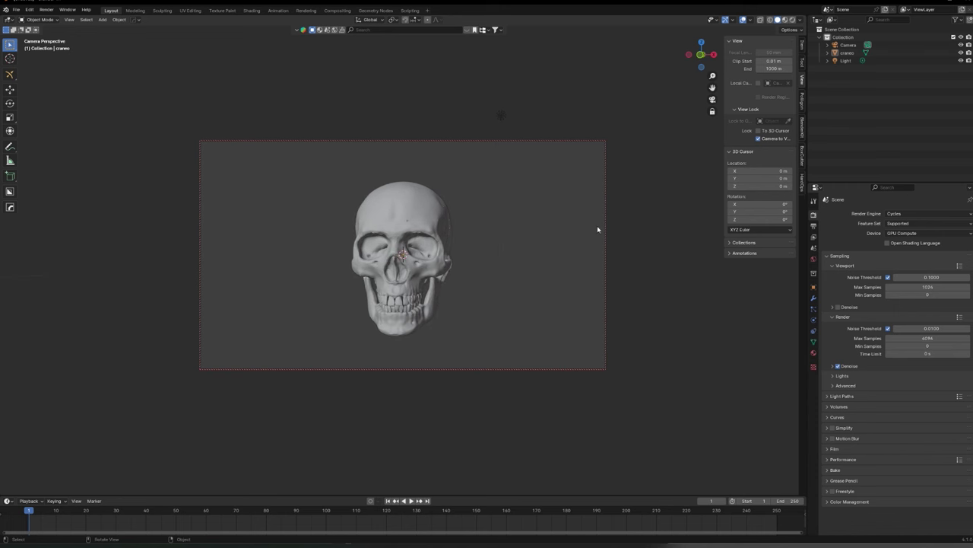
# - Unlock the camera from the view and return to a free perspective showing the skull, camera and light
pyautogui.click(758, 140)
pyautogui.moveTo(568, 226); pyautogui.dragTo(277, 159, button='middle')
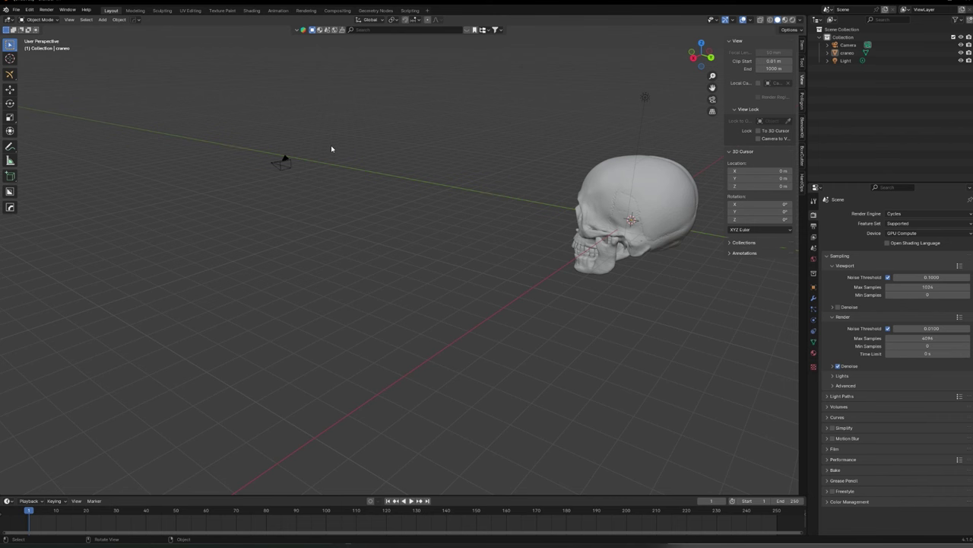
pyautogui.moveTo(351, 194); pyautogui.dragTo(402, 229, button='middle')
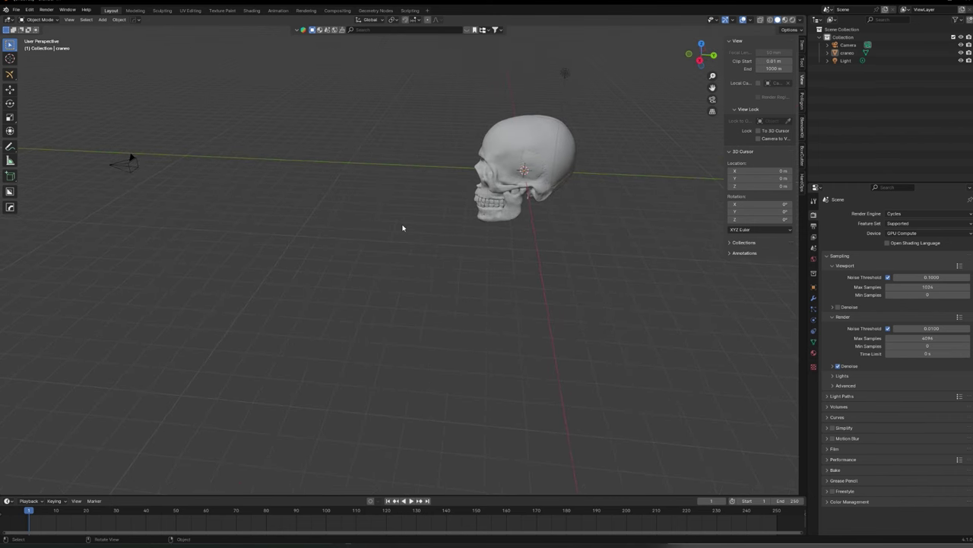
# - Move the light from behind the skull towards its front and adjust its position along one axis
pyautogui.click(566, 76)
pyautogui.moveTo(567, 89); pyautogui.dragTo(615, 138, button='middle')
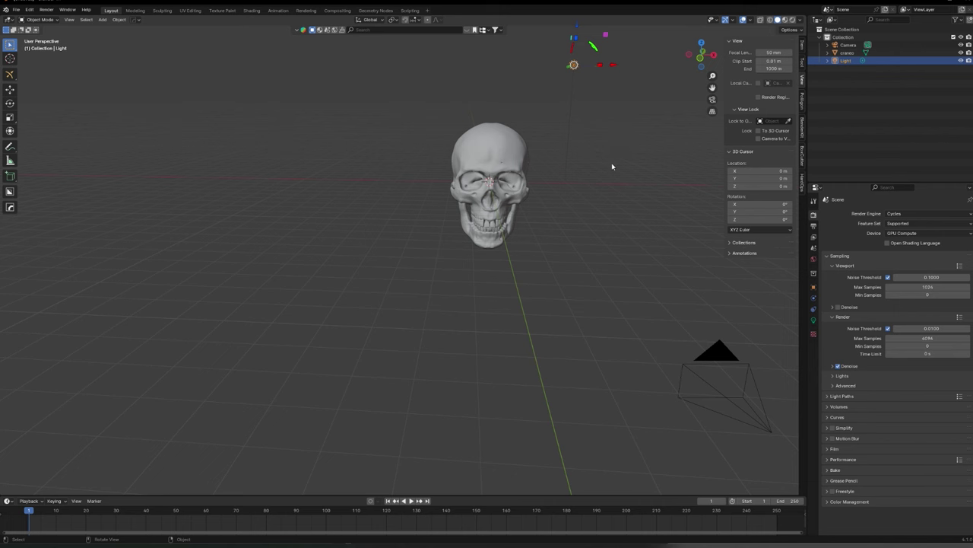
pyautogui.moveTo(568, 173); pyautogui.dragTo(464, 213, button='middle')
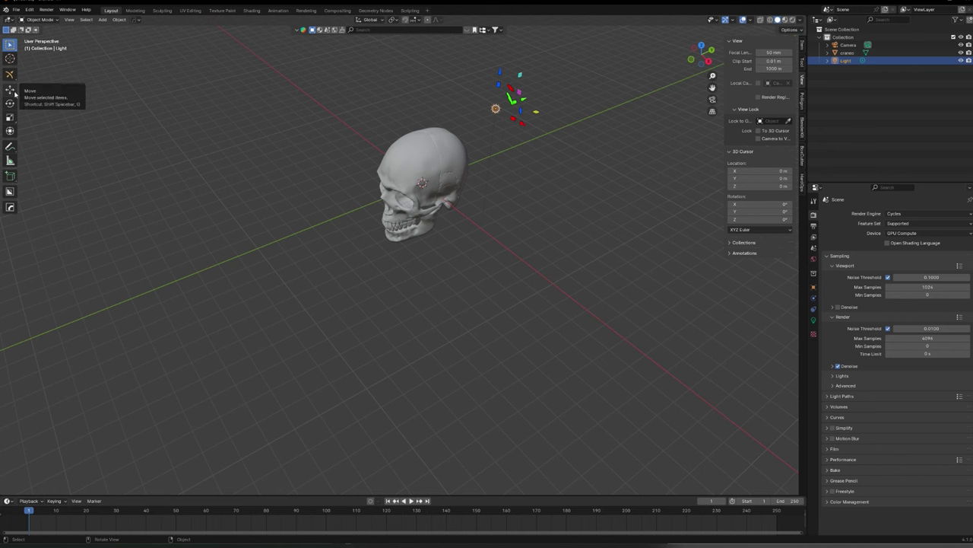
pyautogui.press('g')
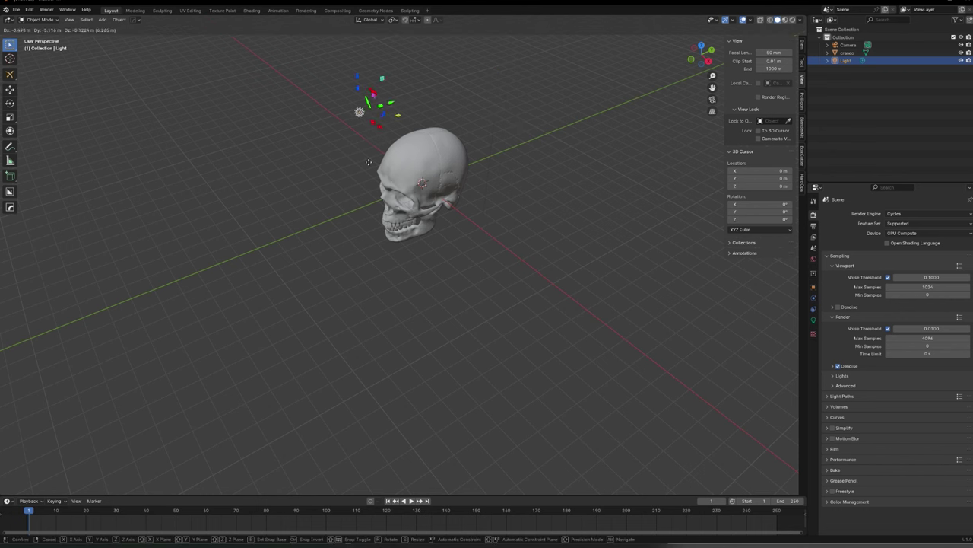
pyautogui.click(421, 249)
pyautogui.moveTo(421, 249); pyautogui.dragTo(442, 107, button='middle')
pyautogui.moveTo(442, 108); pyautogui.dragTo(447, 147)
pyautogui.moveTo(487, 206); pyautogui.dragTo(406, 221, button='middle')
pyautogui.moveTo(457, 220); pyautogui.dragTo(462, 218, button='middle')
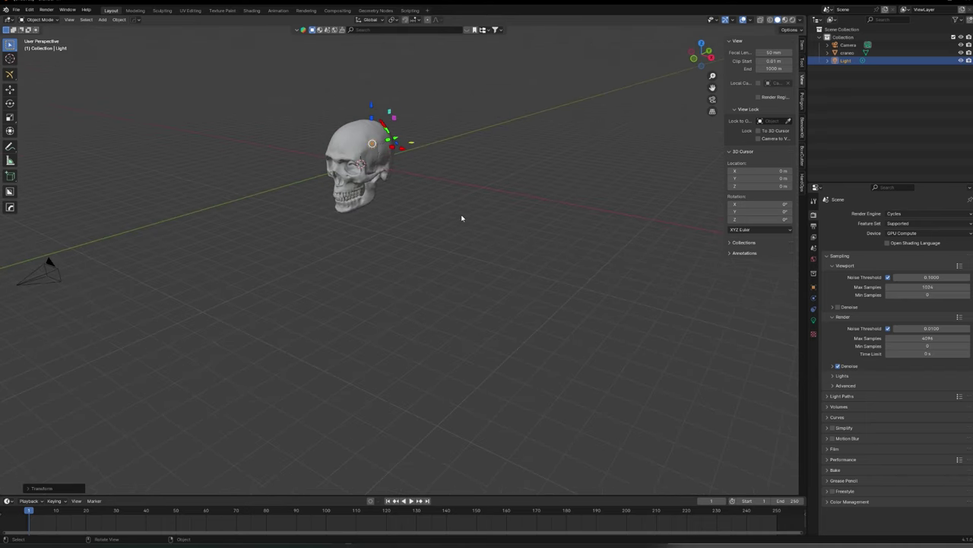
# - Reposition the light along its individual axes so it sits above the skull and off to one side
pyautogui.moveTo(393, 223); pyautogui.dragTo(324, 227, button='middle')
pyautogui.moveTo(290, 94); pyautogui.dragTo(291, 63)
pyautogui.moveTo(330, 102); pyautogui.dragTo(251, 103)
pyautogui.moveTo(259, 136); pyautogui.dragTo(287, 178, button='middle')
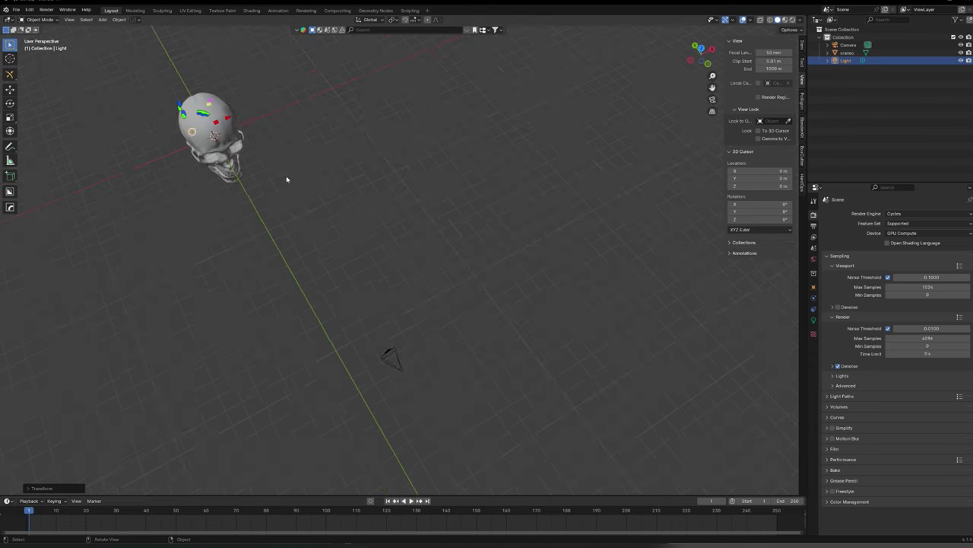
pyautogui.moveTo(221, 120); pyautogui.dragTo(214, 124)
pyautogui.moveTo(214, 123); pyautogui.dragTo(201, 103, button='middle')
pyautogui.moveTo(200, 105); pyautogui.dragTo(196, 85)
pyautogui.moveTo(195, 86); pyautogui.dragTo(219, 126, button='middle')
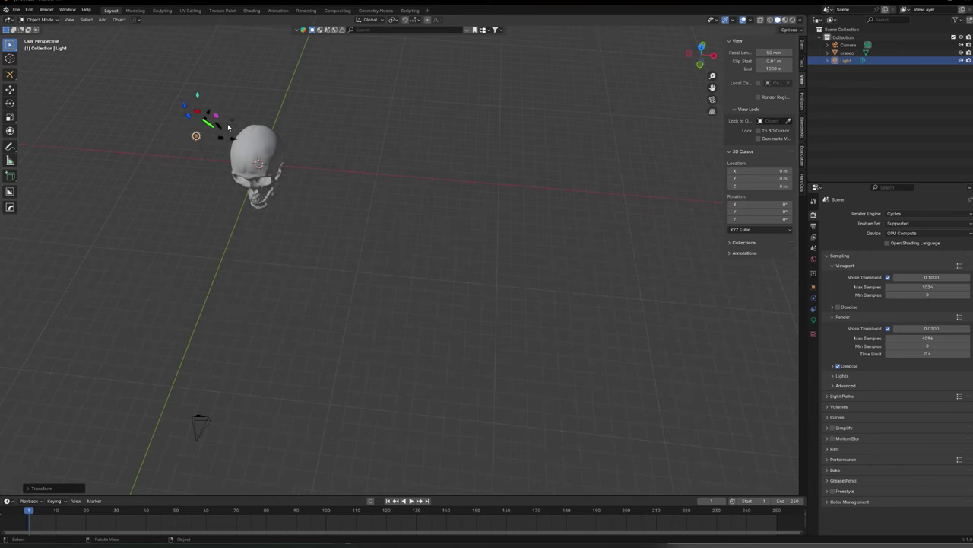
# - Deselect the light and switch the viewport to Rendered shading to preview the skull's lighting
pyautogui.click(250, 294)
pyautogui.moveTo(250, 294)
pyautogui.mouseDown(button='middle')
pyautogui.moveTo(269, 263)
pyautogui.moveTo(222, 256)
pyautogui.moveTo(389, 276)
pyautogui.moveTo(373, 274)
pyautogui.mouseUp(button='middle')
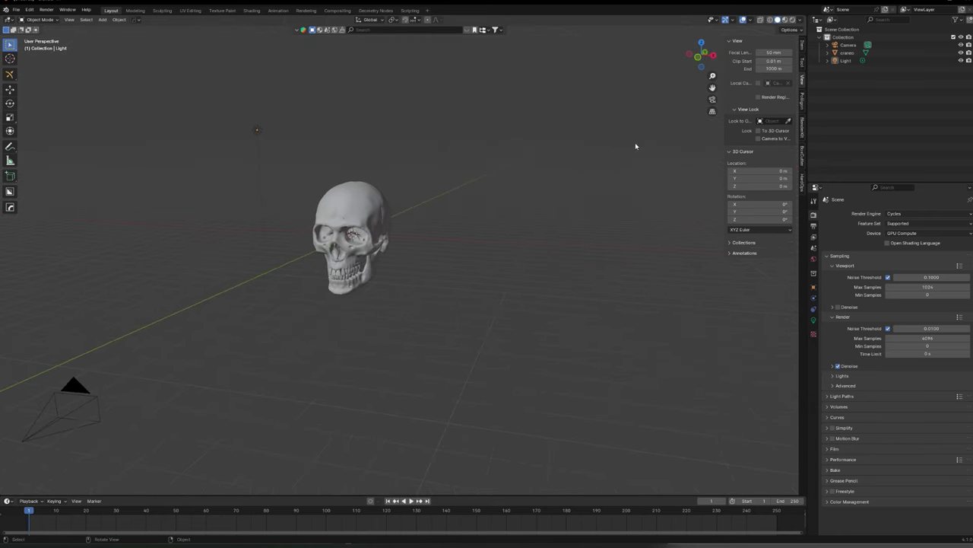
pyautogui.click(785, 23)
pyautogui.click(793, 20)
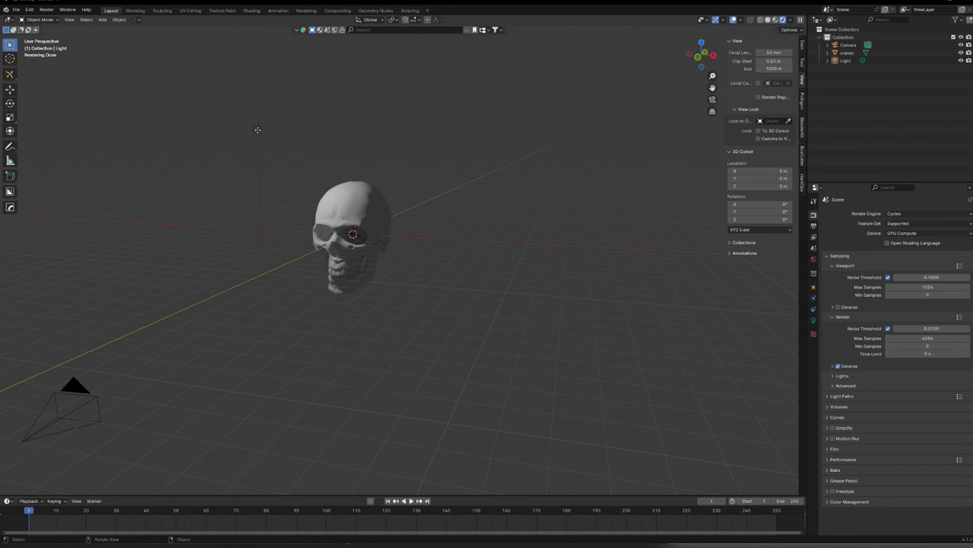
# - Select the light above the skull and change its type from point to Area
pyautogui.click(257, 129)
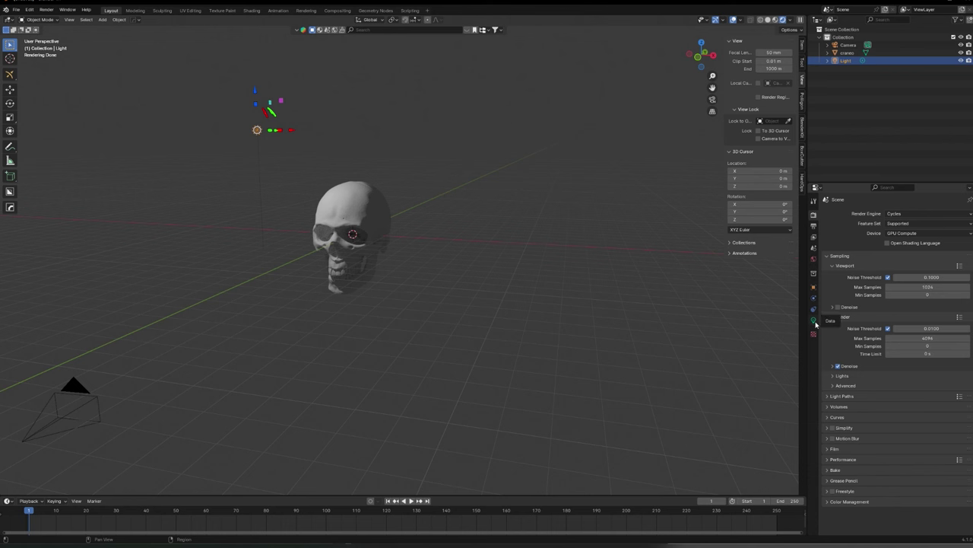
pyautogui.click(813, 320)
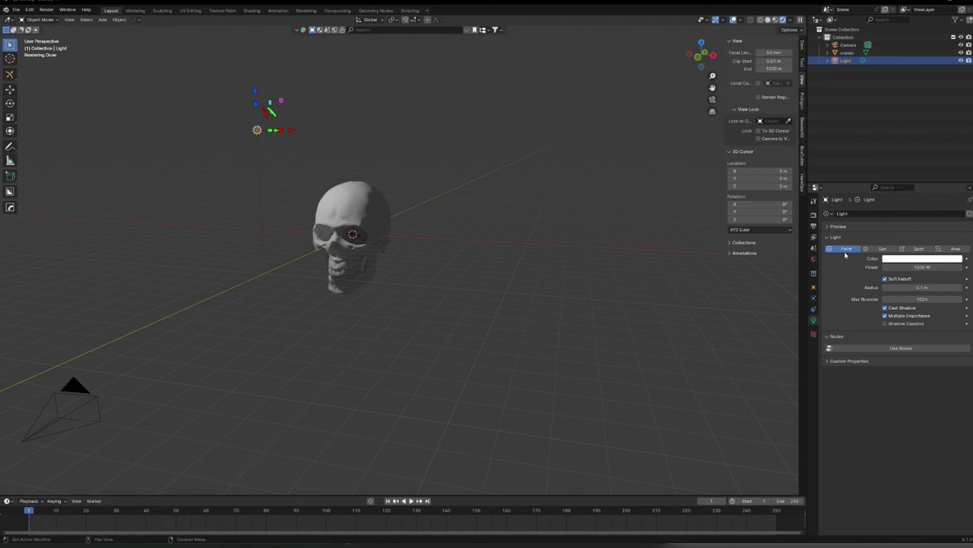
pyautogui.click(942, 250)
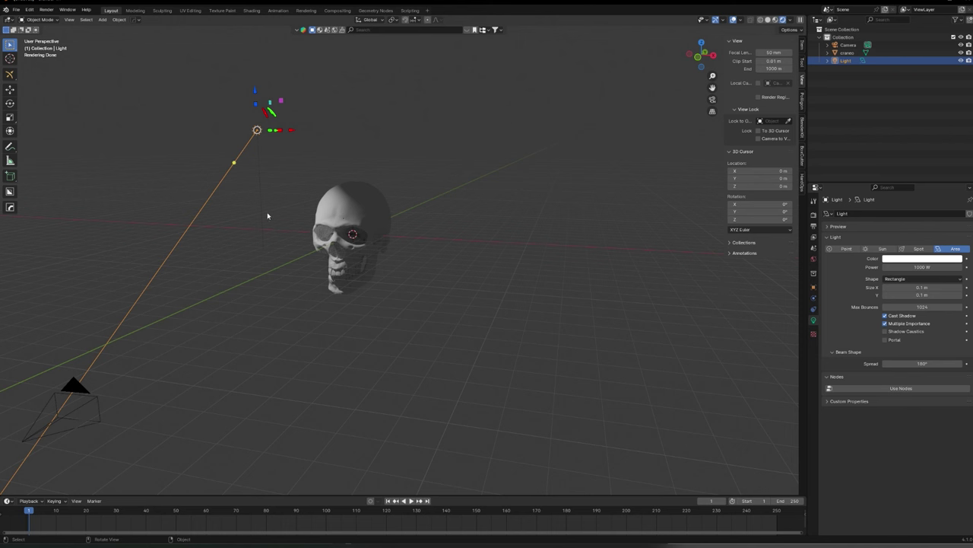
# - Aim the area light at the skull, checking its direction from several angles
pyautogui.moveTo(234, 163); pyautogui.dragTo(349, 221)
pyautogui.moveTo(349, 221); pyautogui.dragTo(279, 239, button='middle')
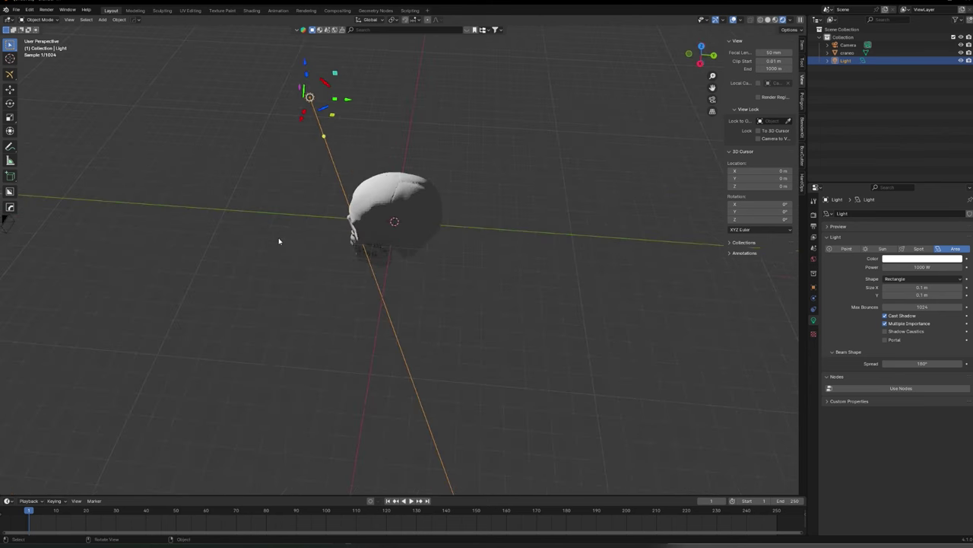
pyautogui.moveTo(324, 137); pyautogui.dragTo(347, 157)
pyautogui.moveTo(357, 175); pyautogui.dragTo(290, 190, button='middle')
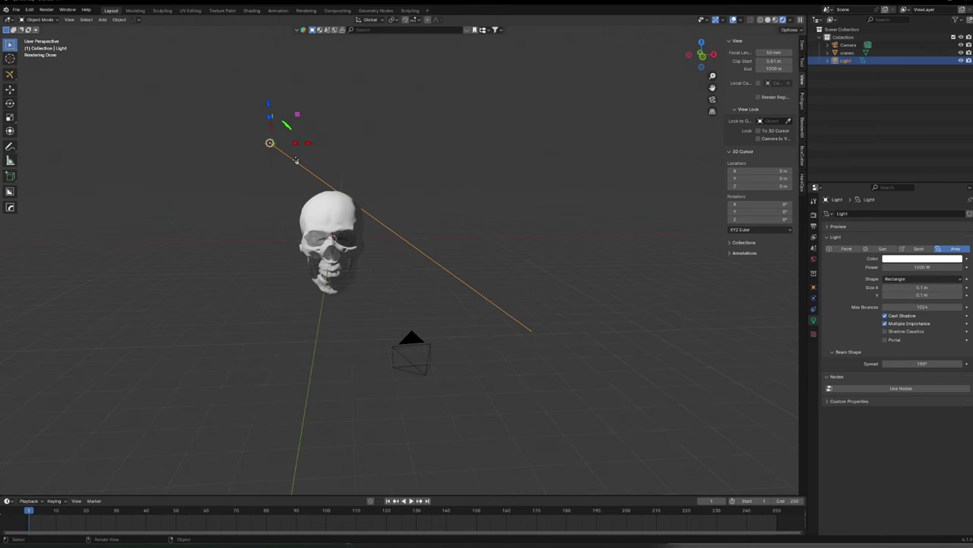
pyautogui.moveTo(298, 177); pyautogui.dragTo(356, 253)
pyautogui.moveTo(290, 173); pyautogui.dragTo(284, 168)
# - Set the area light's power to 500 W and tint its color a pale warm orange
pyautogui.click(929, 268)
pyautogui.write('500')
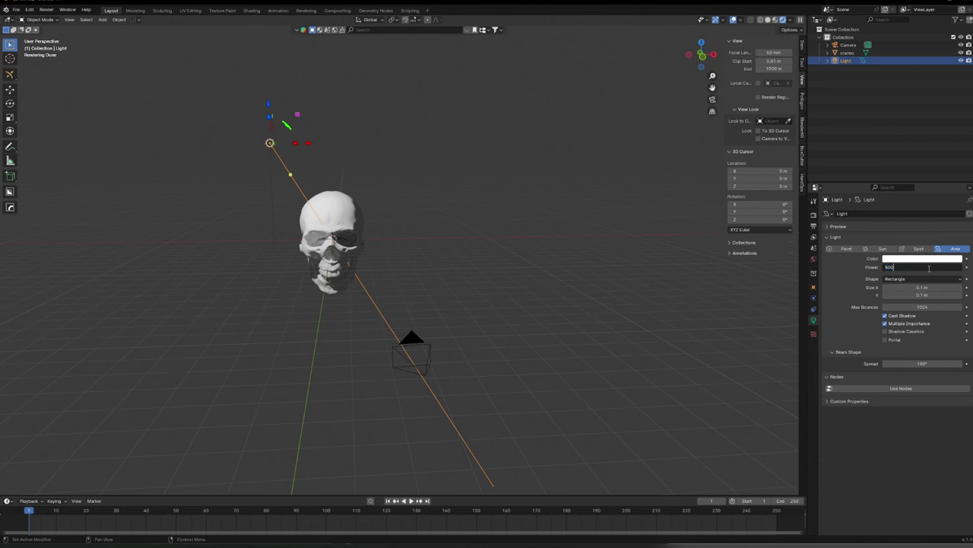
pyautogui.press('Return')
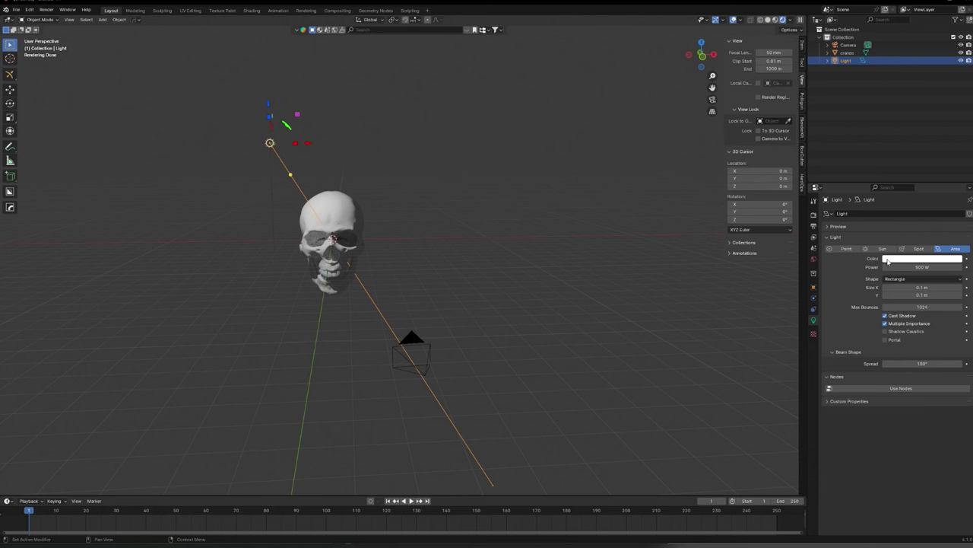
pyautogui.click(888, 260)
pyautogui.moveTo(905, 197)
pyautogui.mouseDown()
pyautogui.moveTo(907, 186)
pyautogui.moveTo(932, 178)
pyautogui.moveTo(911, 187)
pyautogui.mouseUp()
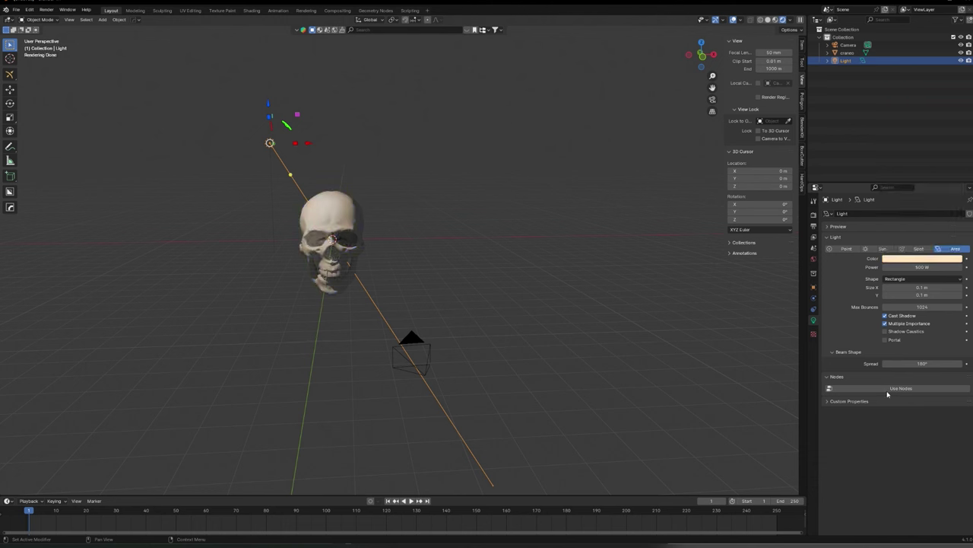
# - Enlarge the rectangular area light to 2 m in X and 2.37 m in Y, and test-render the scene
pyautogui.moveTo(896, 287); pyautogui.dragTo(943, 287)
pyautogui.moveTo(884, 294)
pyautogui.mouseDown()
pyautogui.moveTo(943, 294)
pyautogui.moveTo(888, 290)
pyautogui.moveTo(897, 290)
pyautogui.mouseUp()
pyautogui.click(897, 290)
pyautogui.write('2')
pyautogui.press('Return')
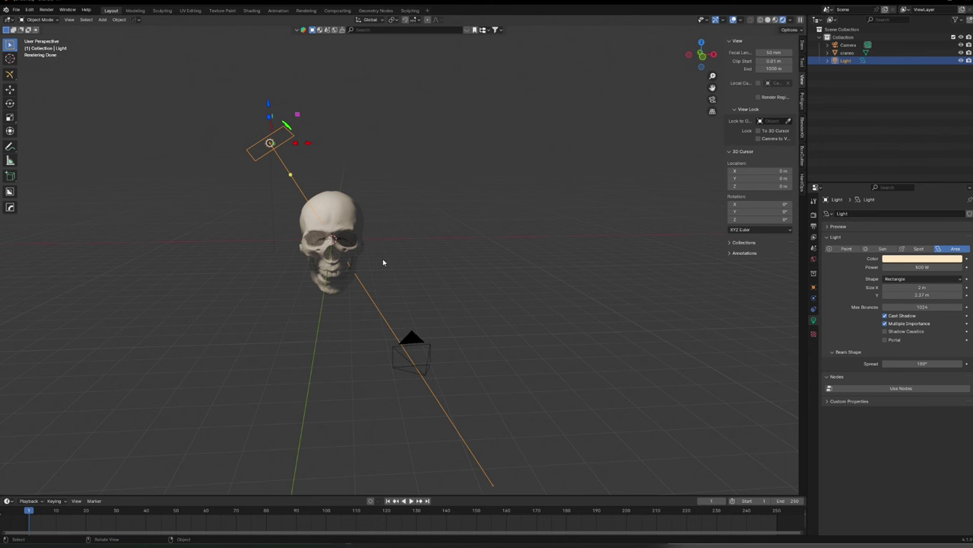
pyautogui.press('F12')
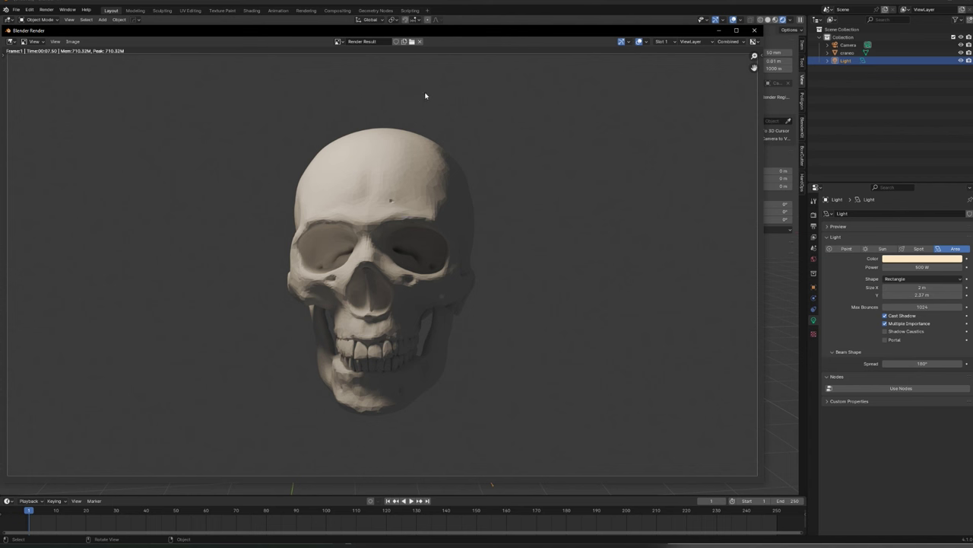
pyautogui.click(754, 30)
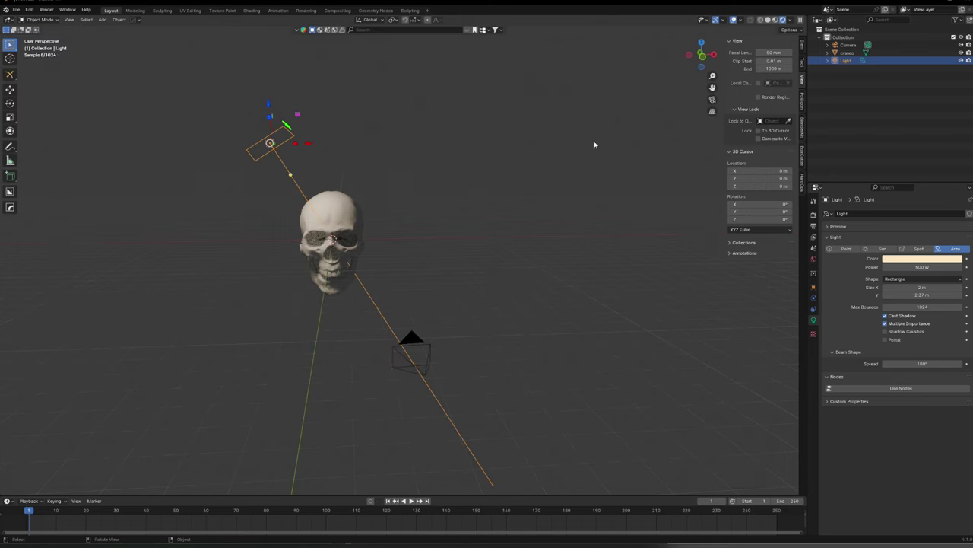
# - Apply Shade Smooth to the skull and render the image to check its surface
pyautogui.click(316, 216)
pyautogui.rightClick(348, 212)
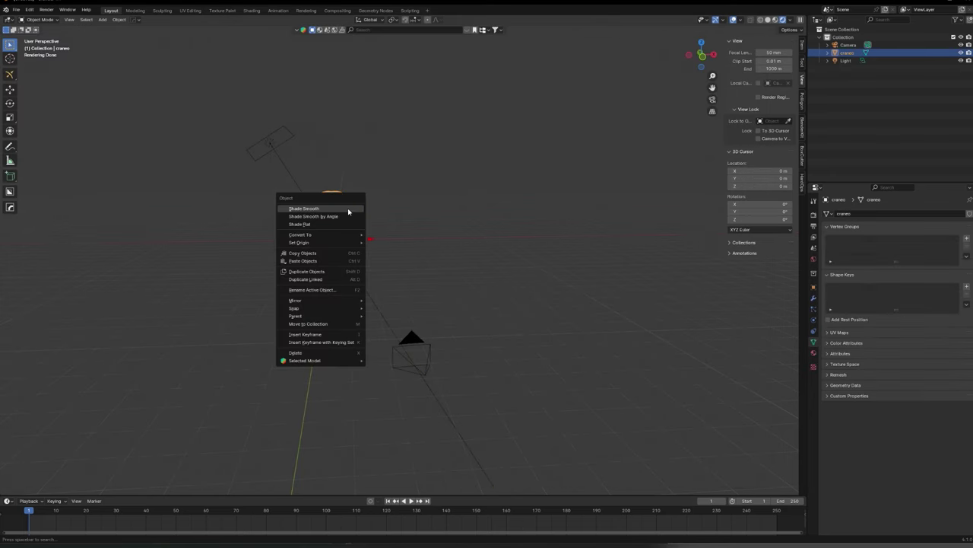
pyautogui.click(349, 211)
pyautogui.rightClick(354, 219)
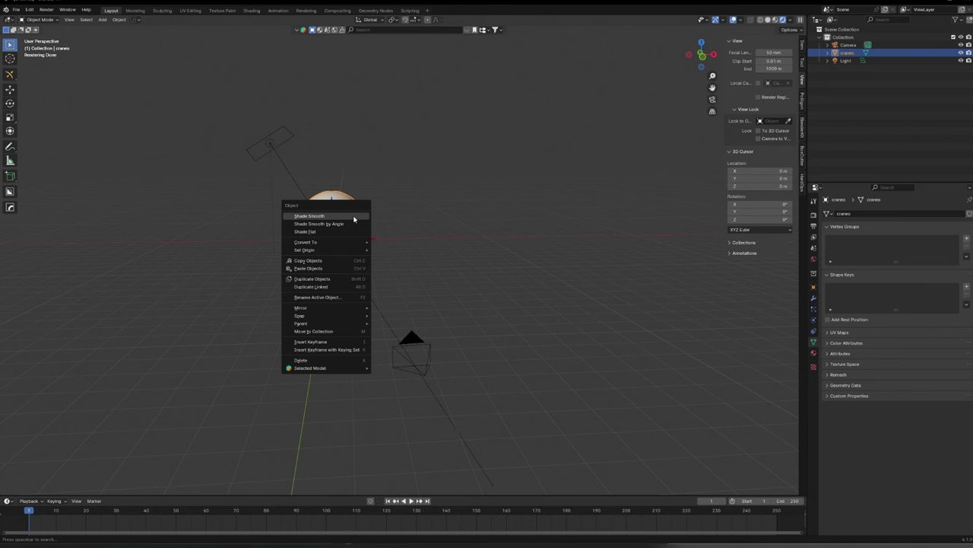
pyautogui.click(315, 217)
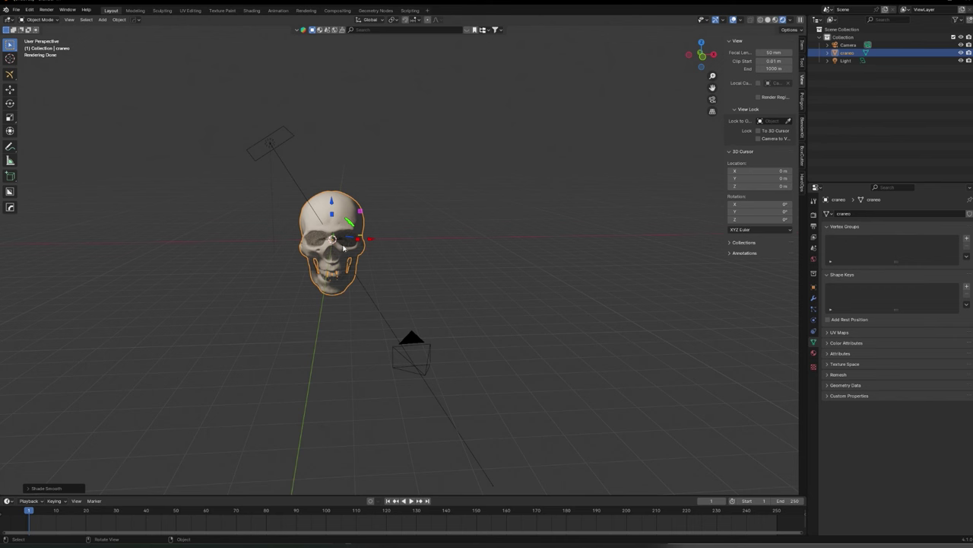
pyautogui.press('F12')
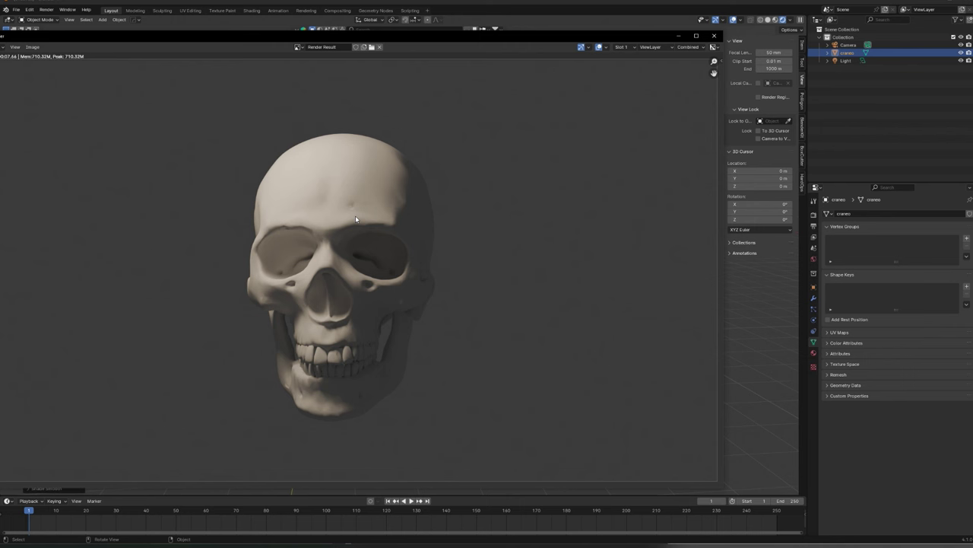
pyautogui.click(714, 36)
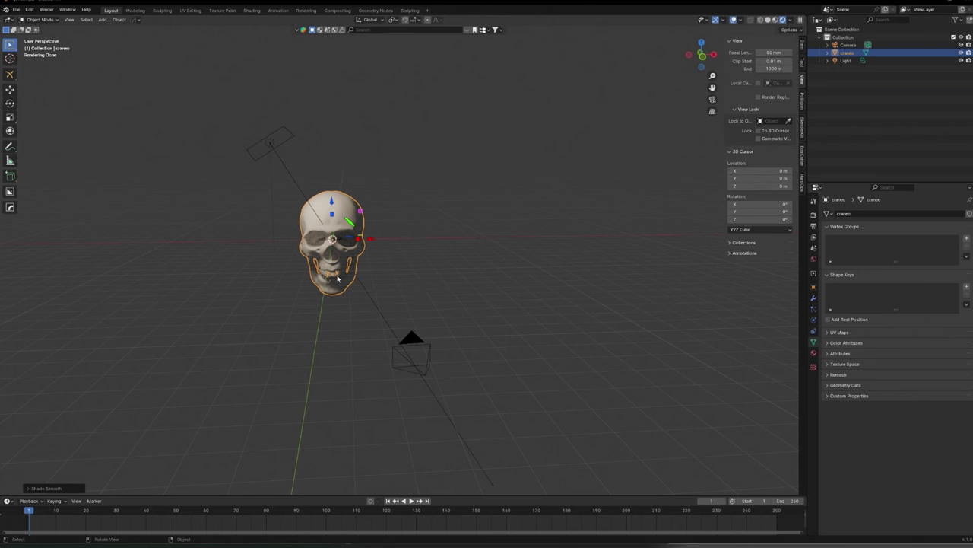
# - Give the skull's material a darker, muted purple base color and lower its roughness to 0.369
pyautogui.click(361, 206)
pyautogui.click(357, 209)
pyautogui.click(815, 355)
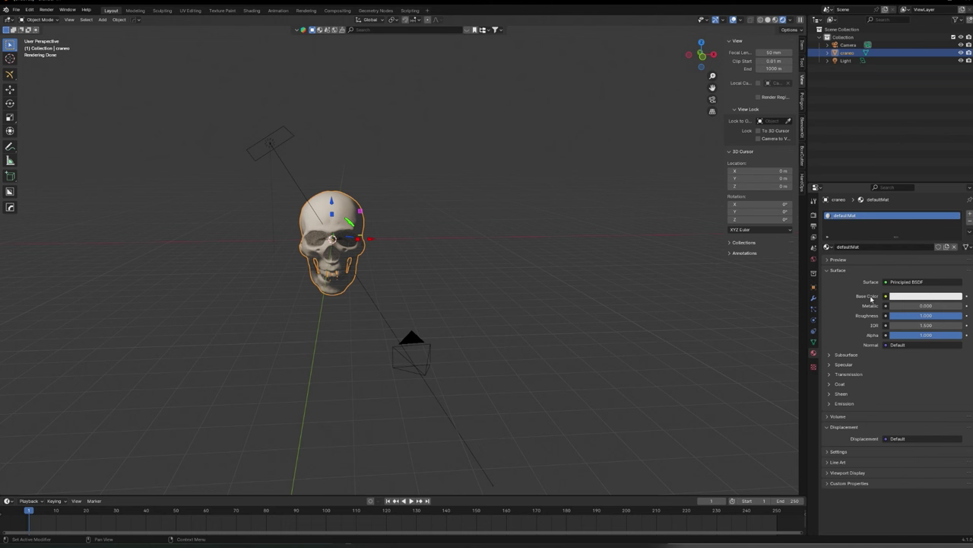
pyautogui.click(918, 299)
pyautogui.moveTo(922, 218)
pyautogui.mouseDown()
pyautogui.moveTo(906, 219)
pyautogui.moveTo(912, 204)
pyautogui.mouseUp()
pyautogui.moveTo(956, 179); pyautogui.dragTo(954, 209)
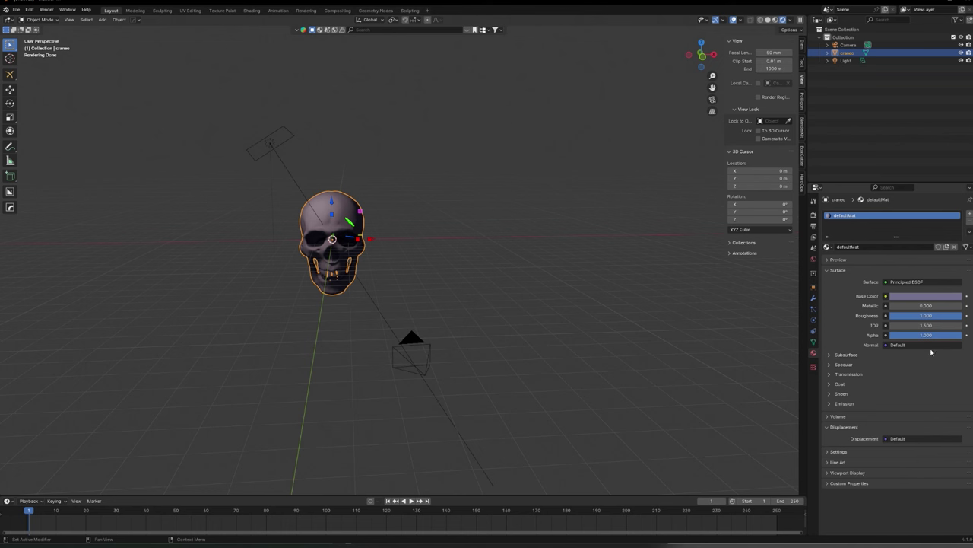
pyautogui.moveTo(958, 318); pyautogui.dragTo(939, 318)
pyautogui.moveTo(938, 318); pyautogui.dragTo(933, 318)
pyautogui.moveTo(934, 316); pyautogui.dragTo(917, 315)
# - Deselect the skull, render the image to inspect the purple material, and close the render window
pyautogui.click(370, 305)
pyautogui.click(385, 267)
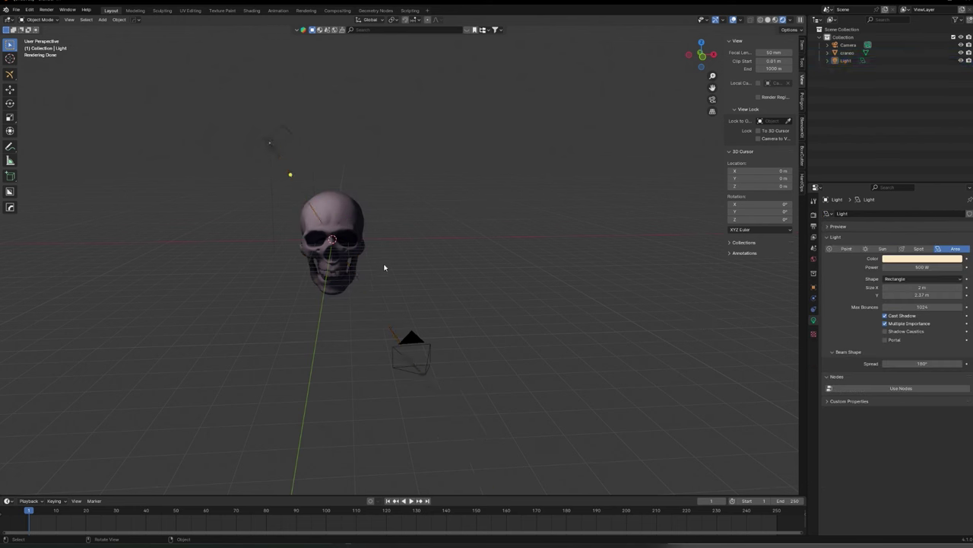
pyautogui.press('F12')
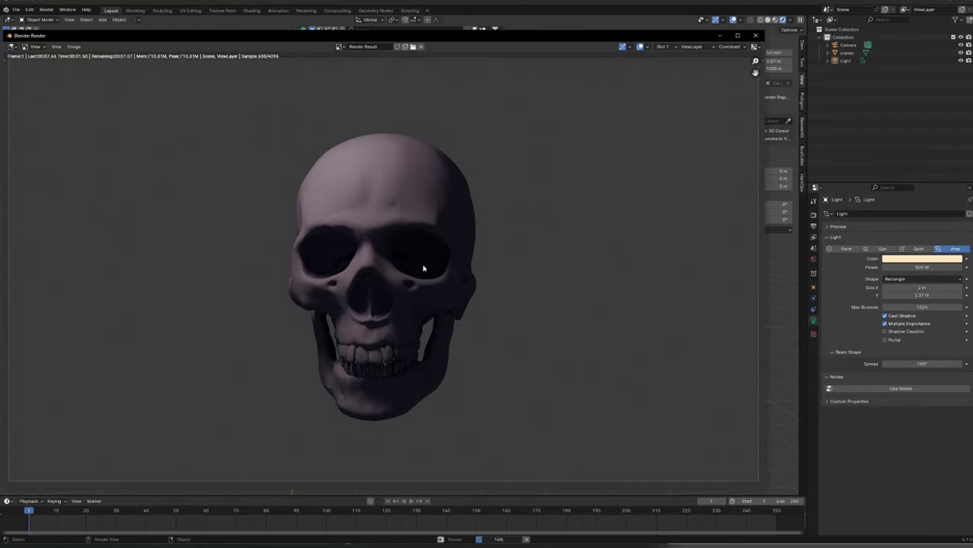
pyautogui.press('Escape')
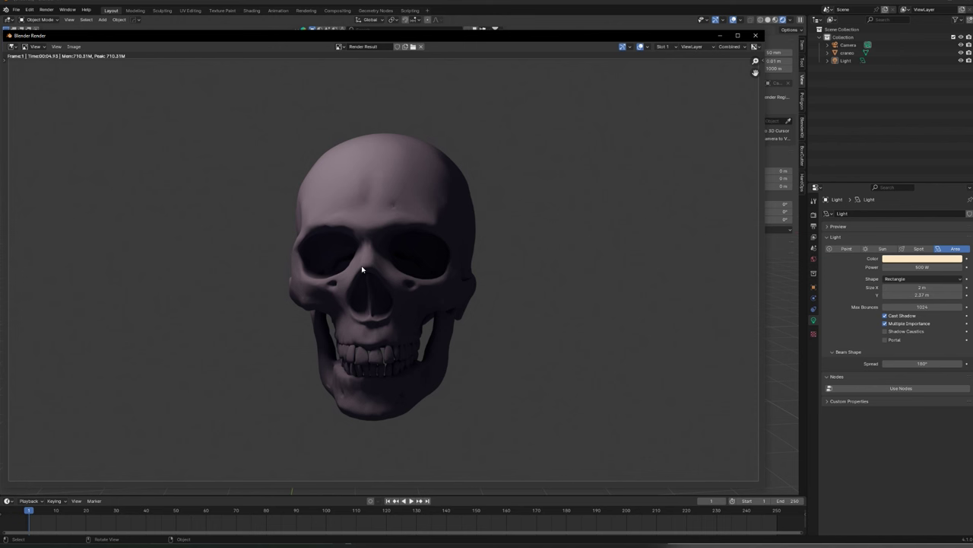
pyautogui.click(74, 47)
pyautogui.click(755, 35)
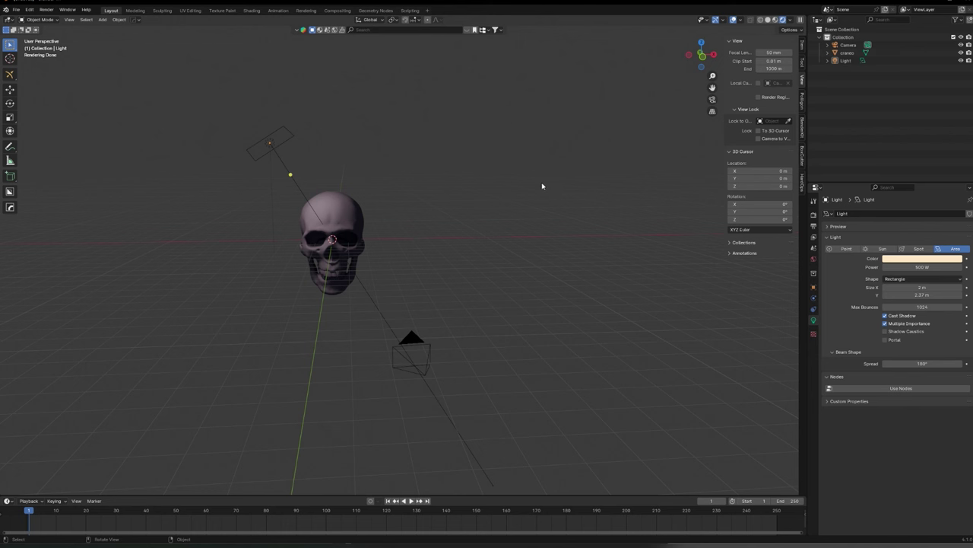
# - Set the skull material's Metallic value to 1.000 and render the image to check the effect
pyautogui.click(342, 202)
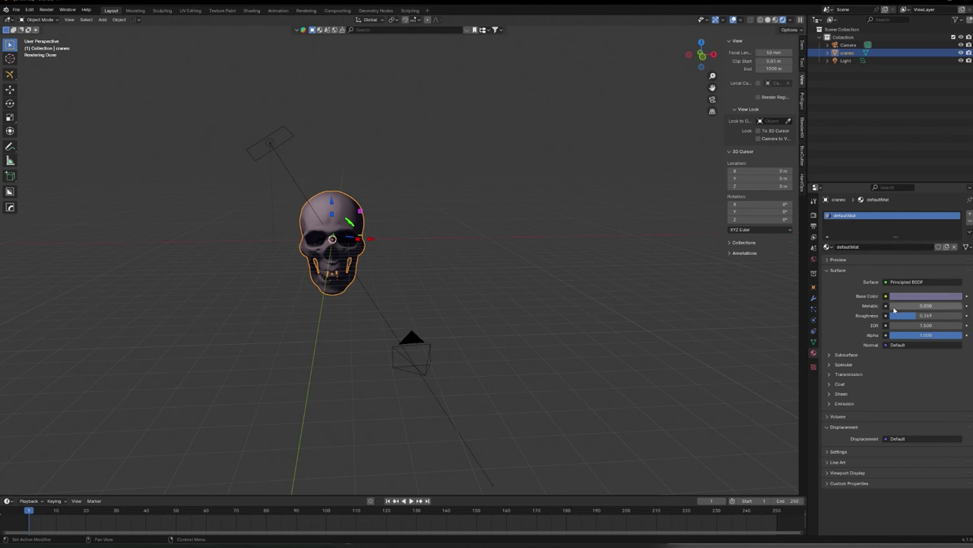
pyautogui.moveTo(894, 310); pyautogui.dragTo(964, 307)
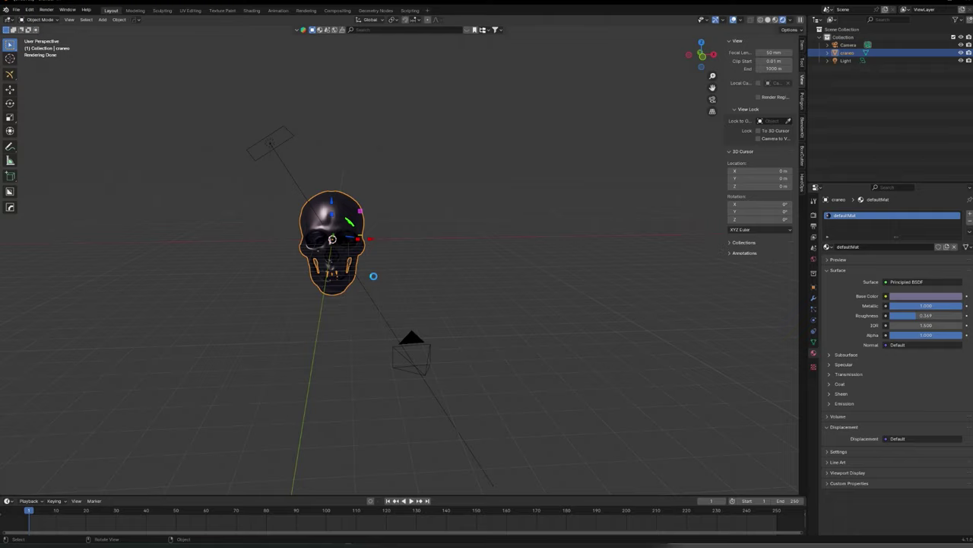
pyautogui.press('F12')
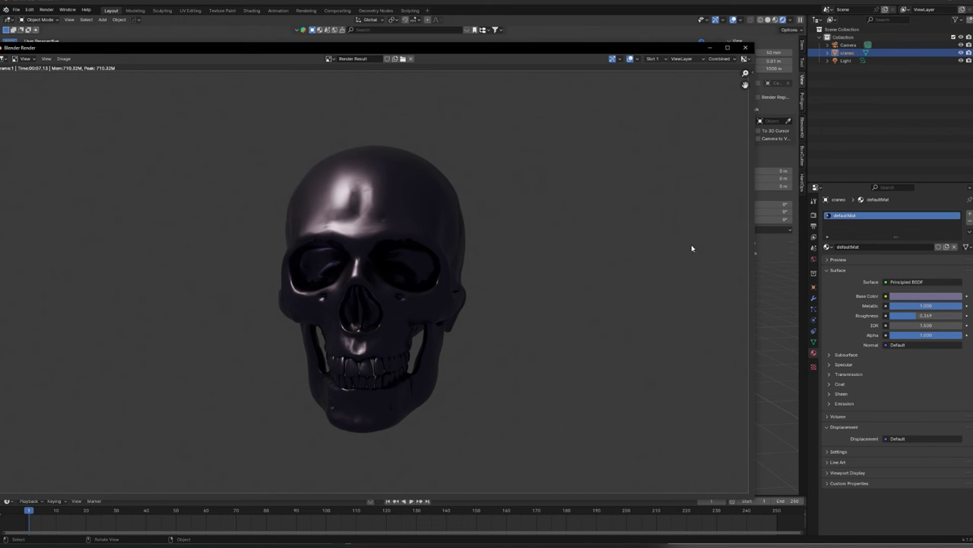
pyautogui.click(745, 47)
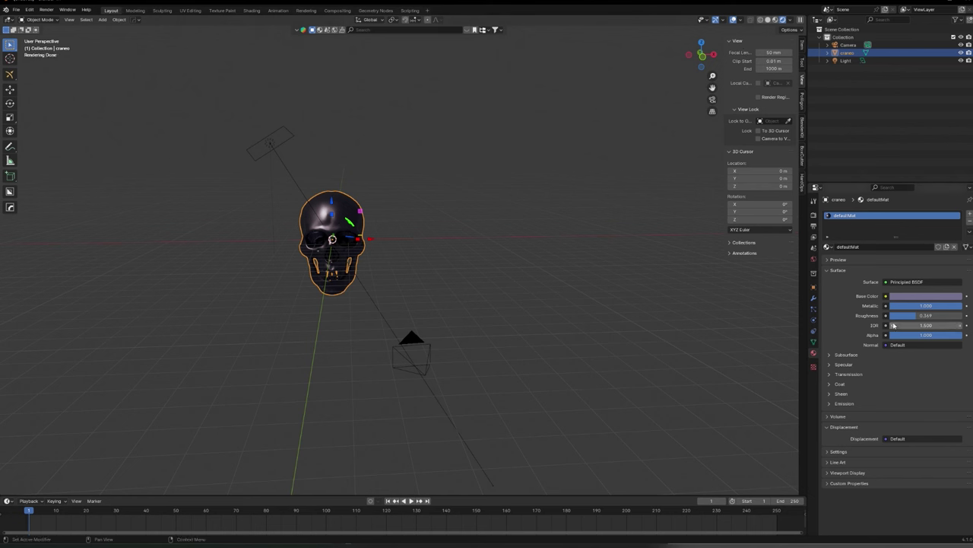
# - Try different roughness levels on the metallic skull, settle on 0.128, and render the glossier result
pyautogui.moveTo(898, 320)
pyautogui.mouseDown()
pyautogui.moveTo(875, 320)
pyautogui.moveTo(896, 319)
pyautogui.mouseUp()
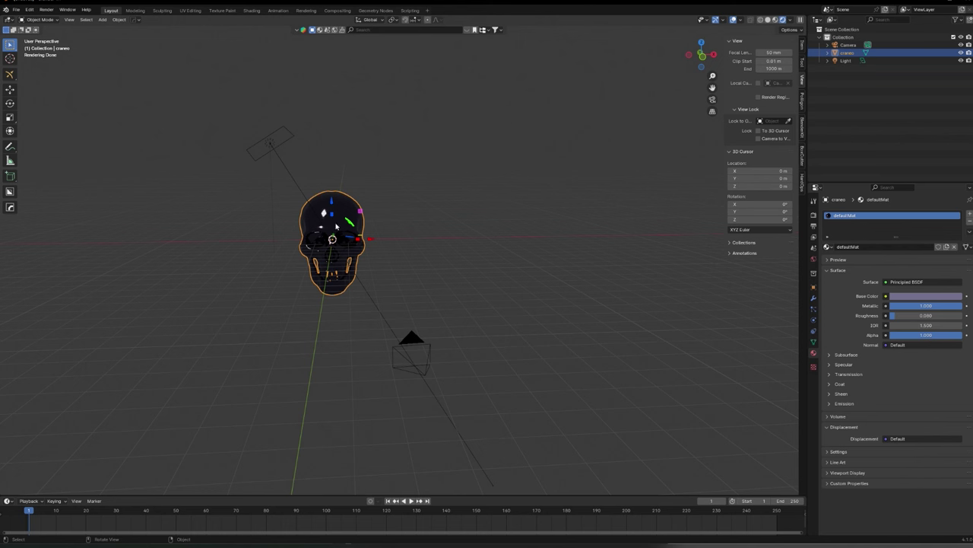
pyautogui.moveTo(897, 315); pyautogui.dragTo(933, 315)
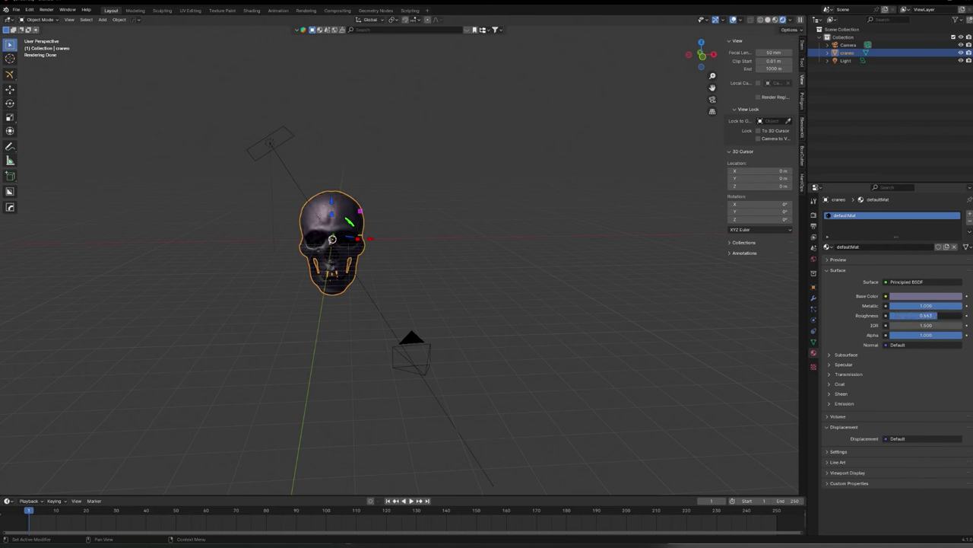
pyautogui.moveTo(933, 315); pyautogui.dragTo(900, 314)
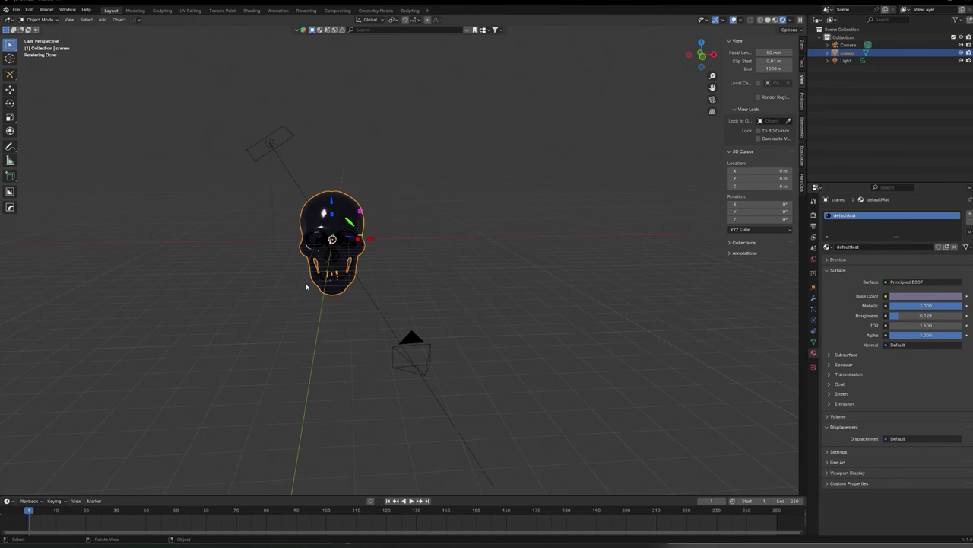
pyautogui.press('F12')
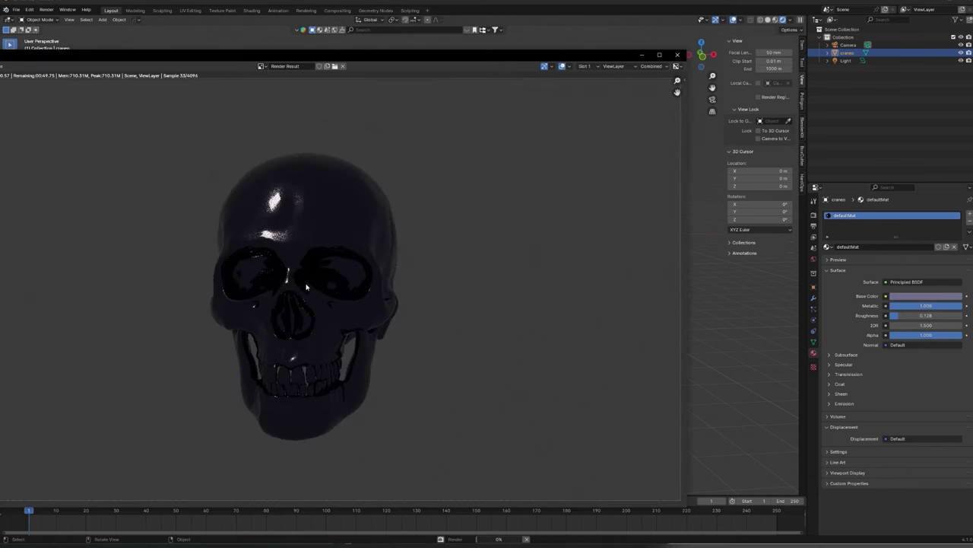
pyautogui.moveTo(394, 59); pyautogui.dragTo(484, 60)
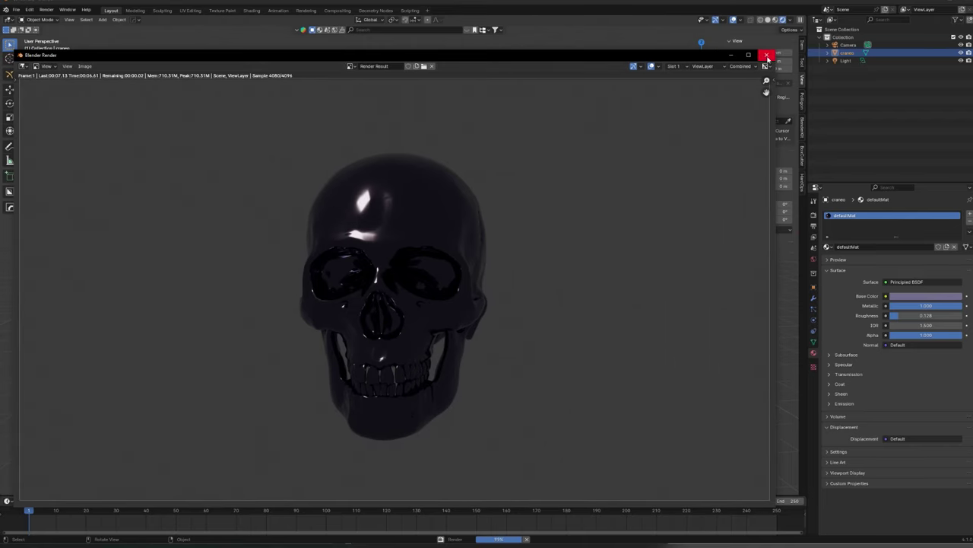
pyautogui.press('Escape')
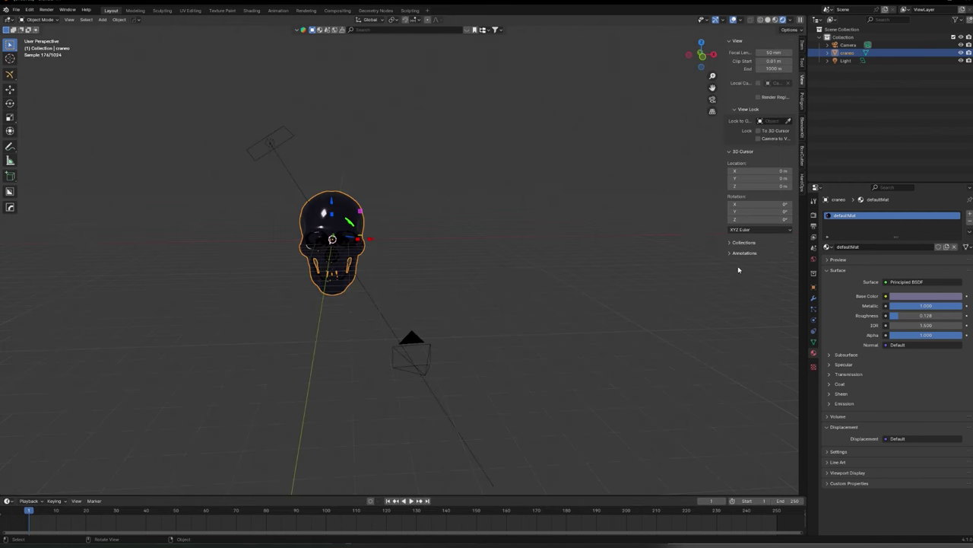
# - Brighten the skull material's base color to a pale lavender and deselect the skull
pyautogui.click(896, 299)
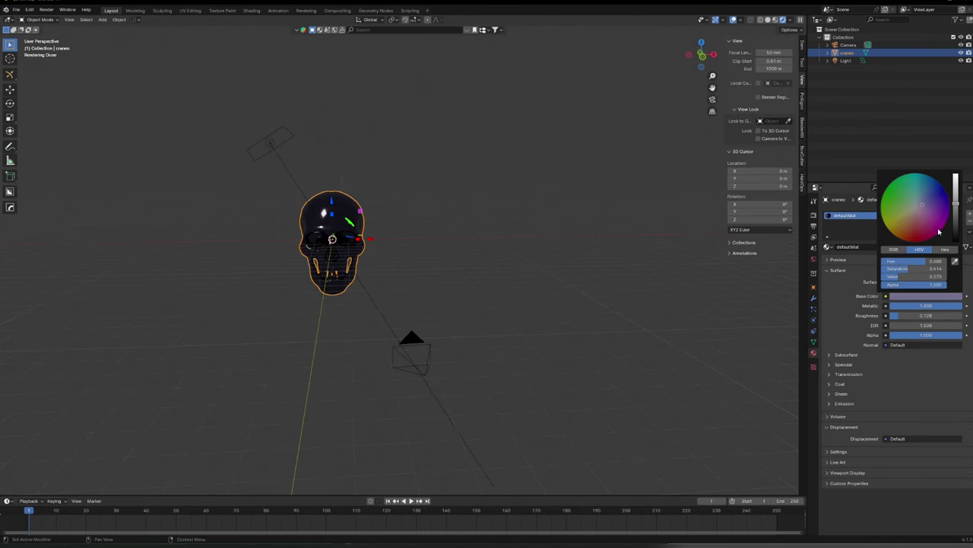
pyautogui.moveTo(958, 208); pyautogui.dragTo(920, 206)
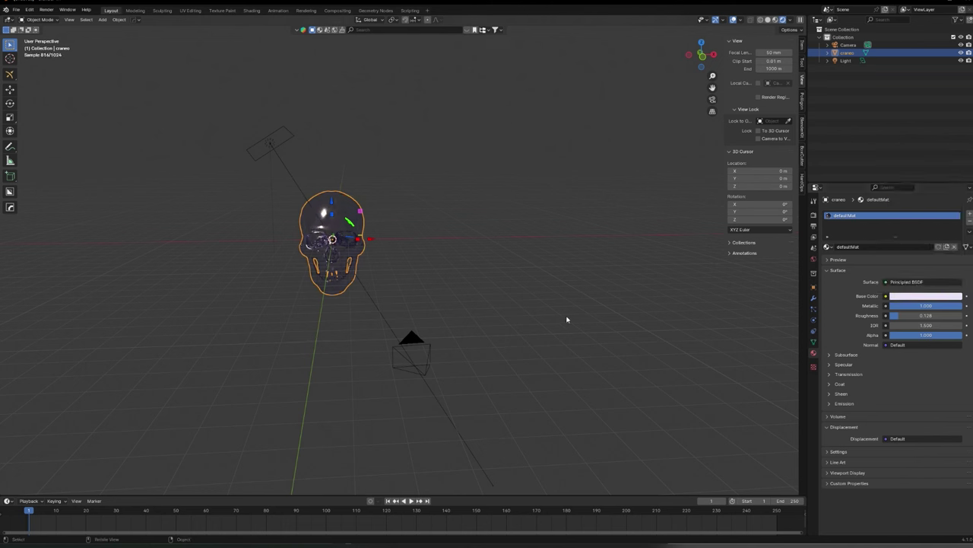
pyautogui.click(396, 295)
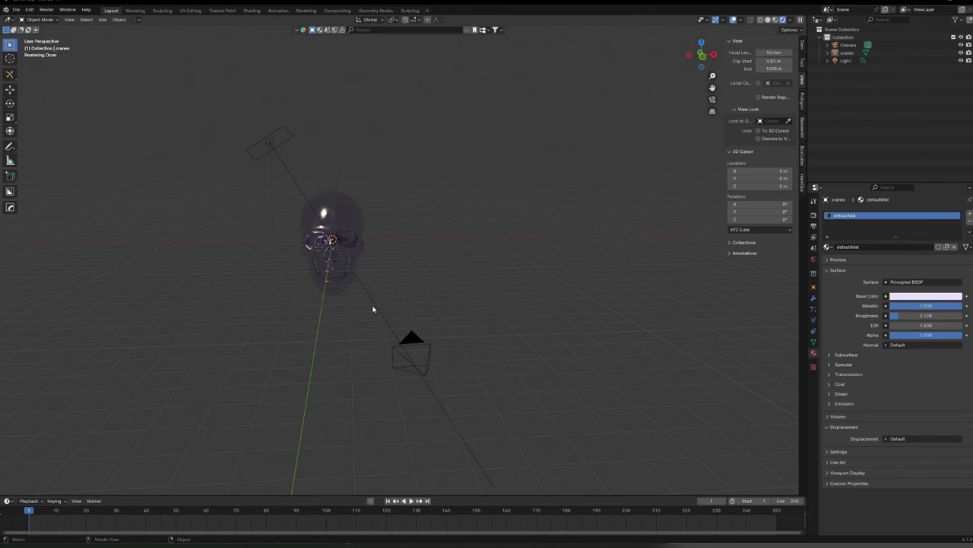
# - Render the image to inspect the pale lavender metallic skull, and close the render window
pyautogui.press('F12')
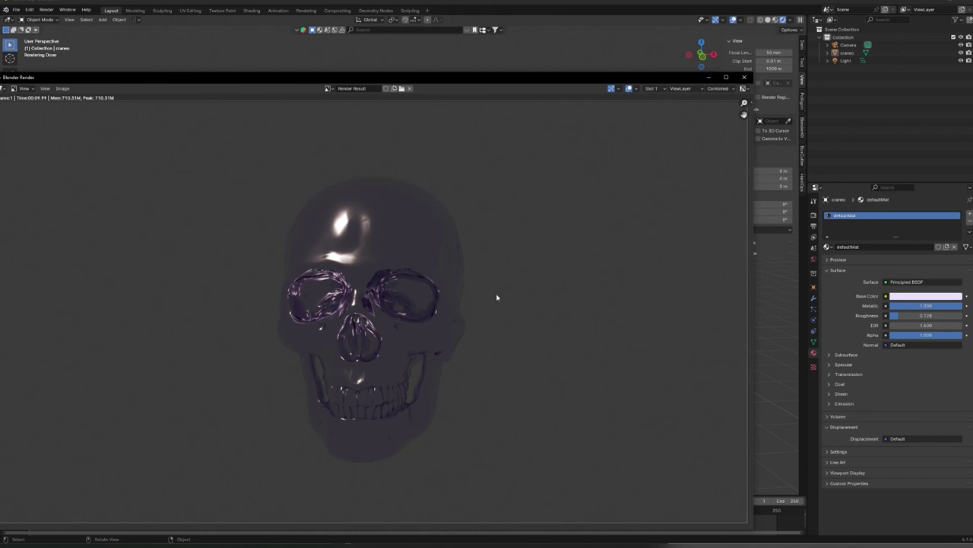
pyautogui.click(745, 77)
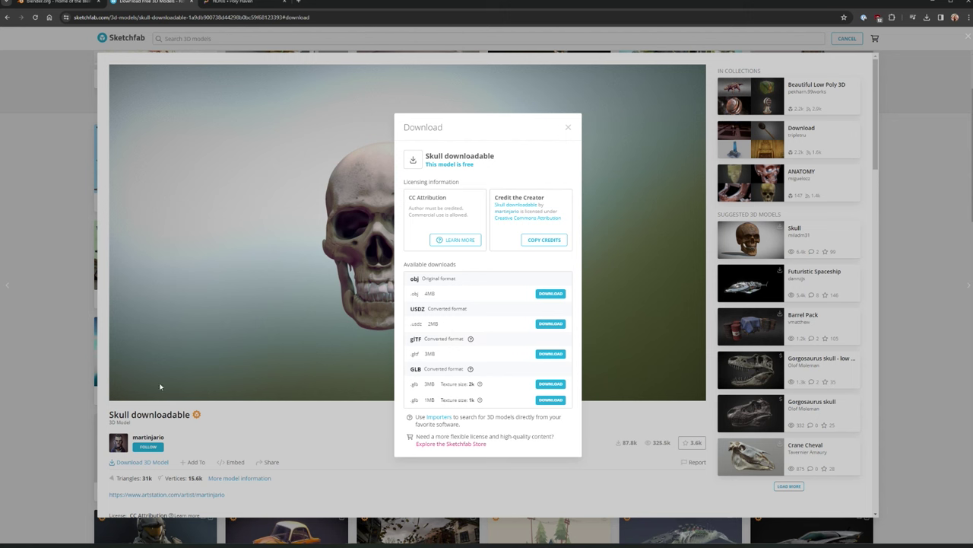
# - Switch to the Poly Haven page in the browser, browse the HDRIs, and open the Autumn Field asset
pyautogui.click(242, 2)
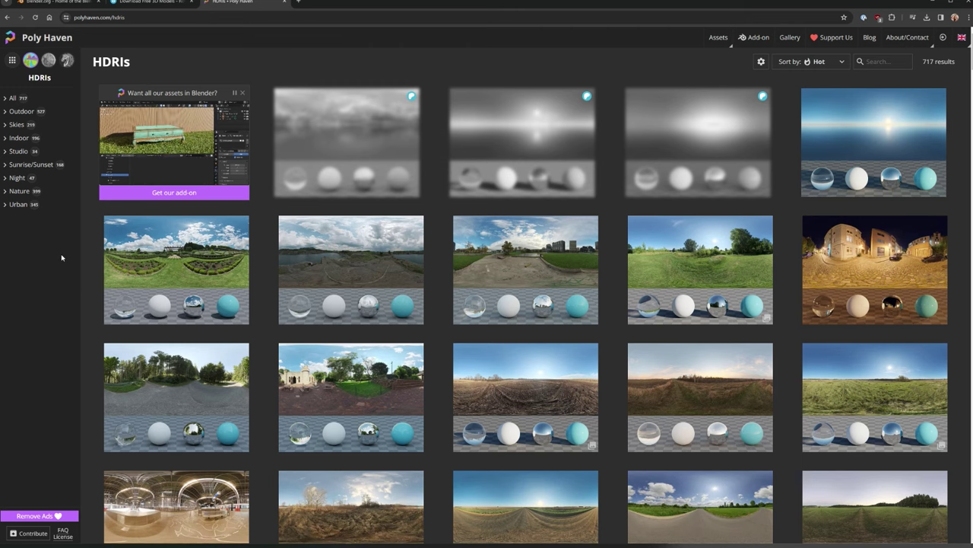
pyautogui.scroll(-6, 532, 350)
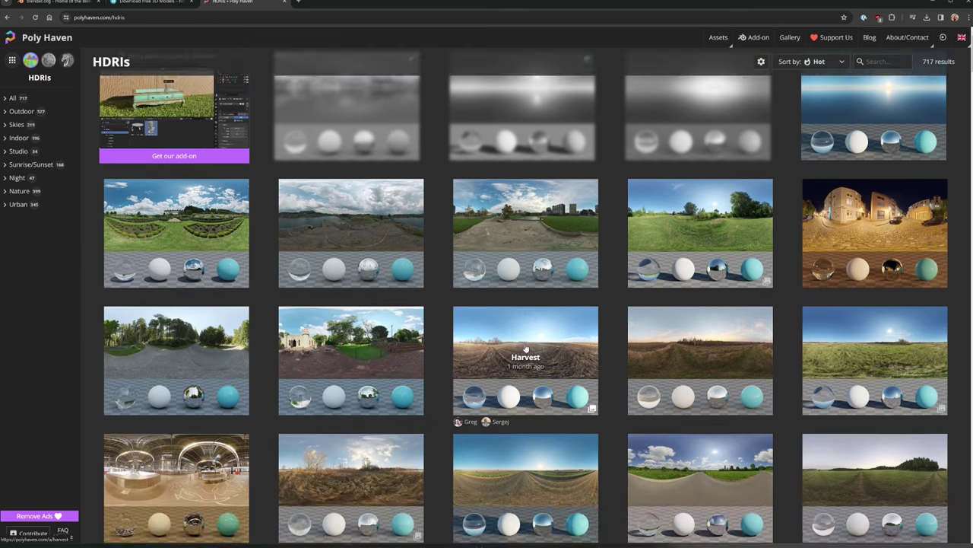
pyautogui.scroll(-7, 522, 335)
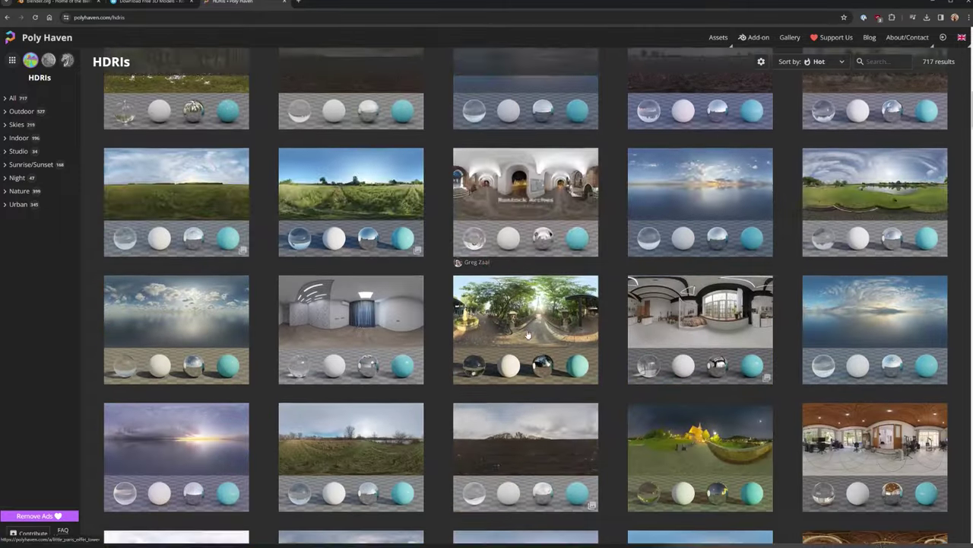
pyautogui.scroll(2, 528, 333)
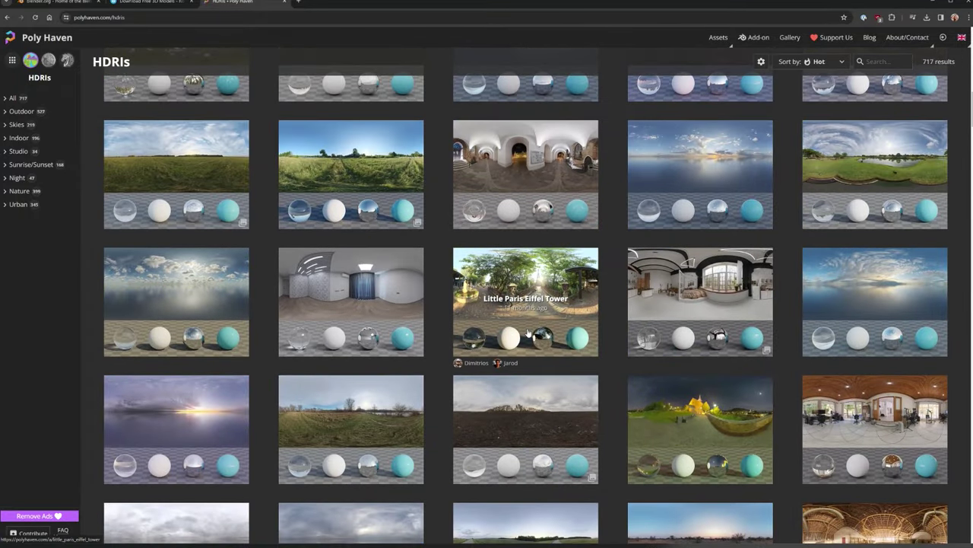
pyautogui.scroll(8, 528, 332)
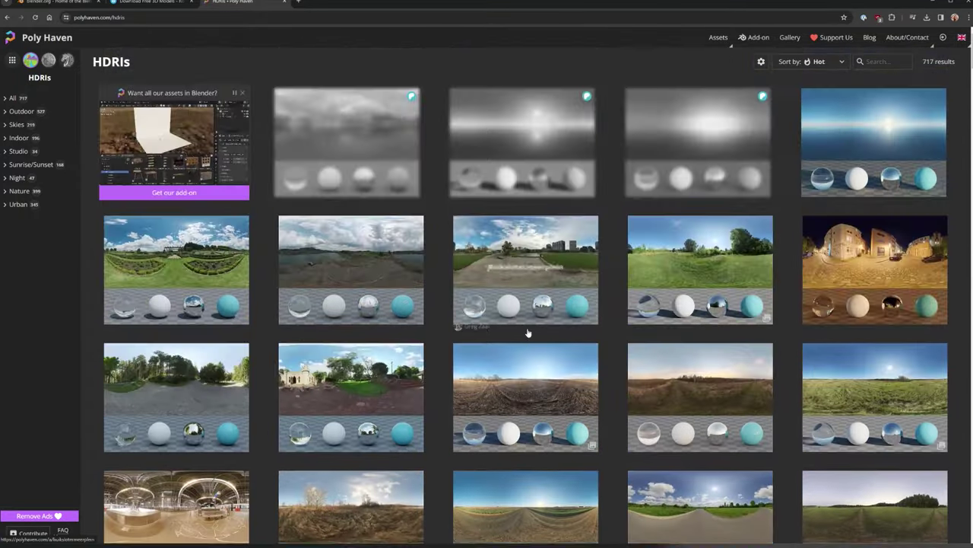
pyautogui.click(856, 389)
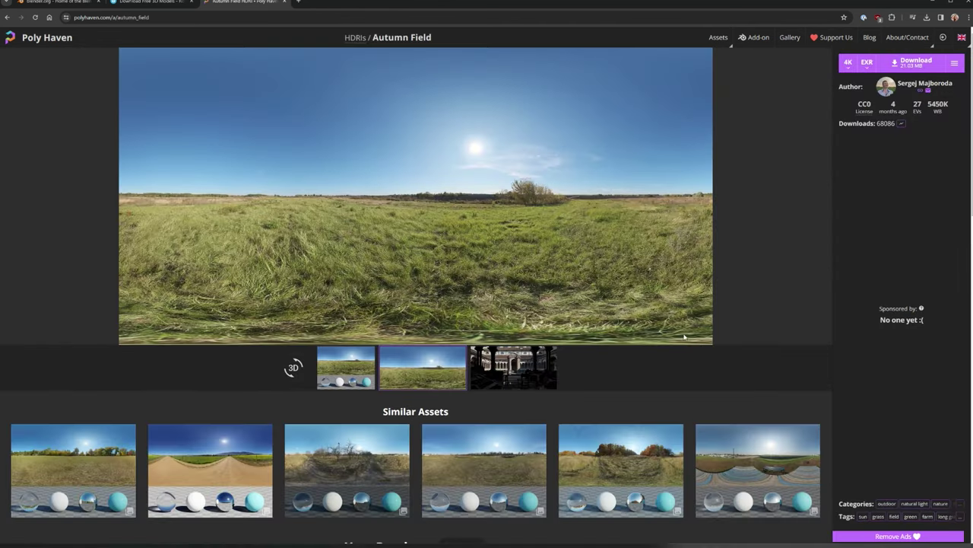
# - Examine the Autumn Field preview images showing the test spheres, the full panorama, and the sample courtyard scene
pyautogui.click(364, 357)
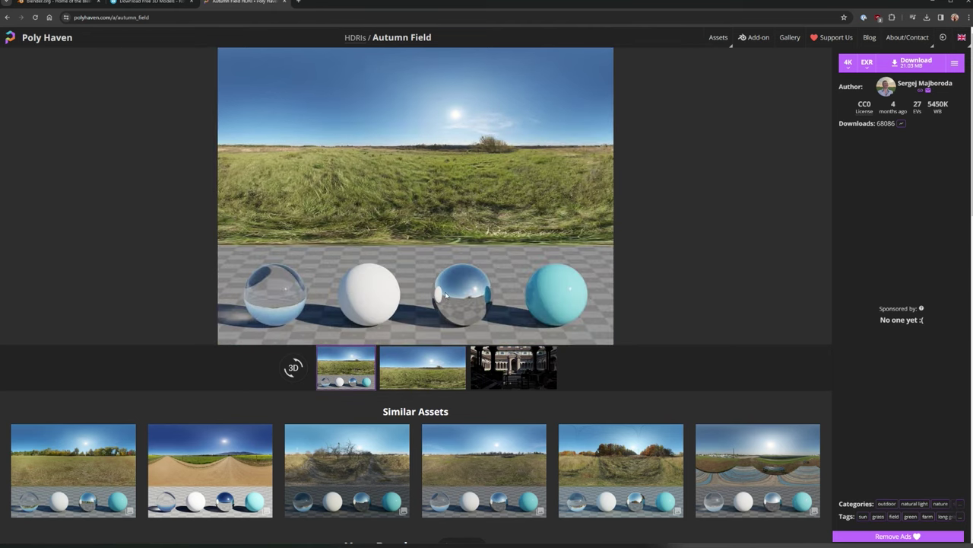
pyautogui.click(457, 364)
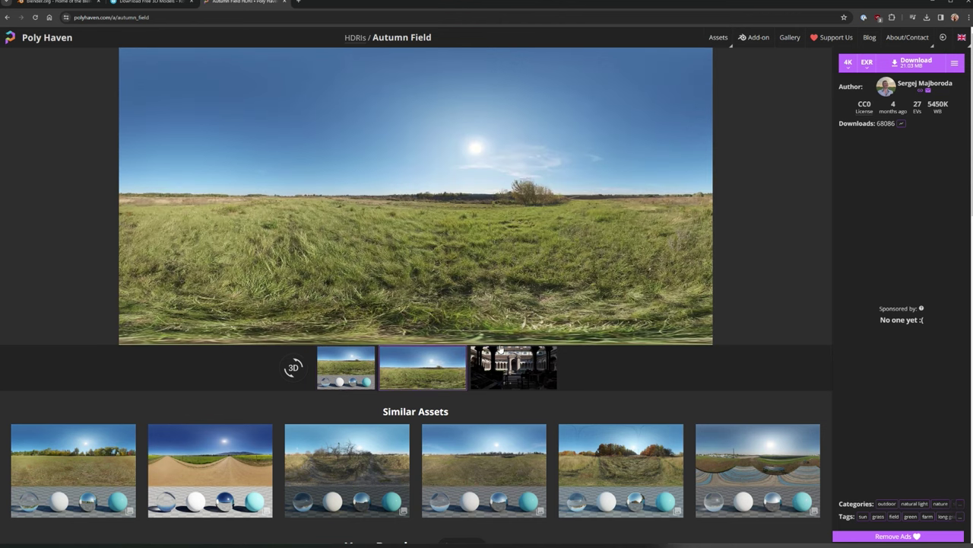
pyautogui.click(505, 373)
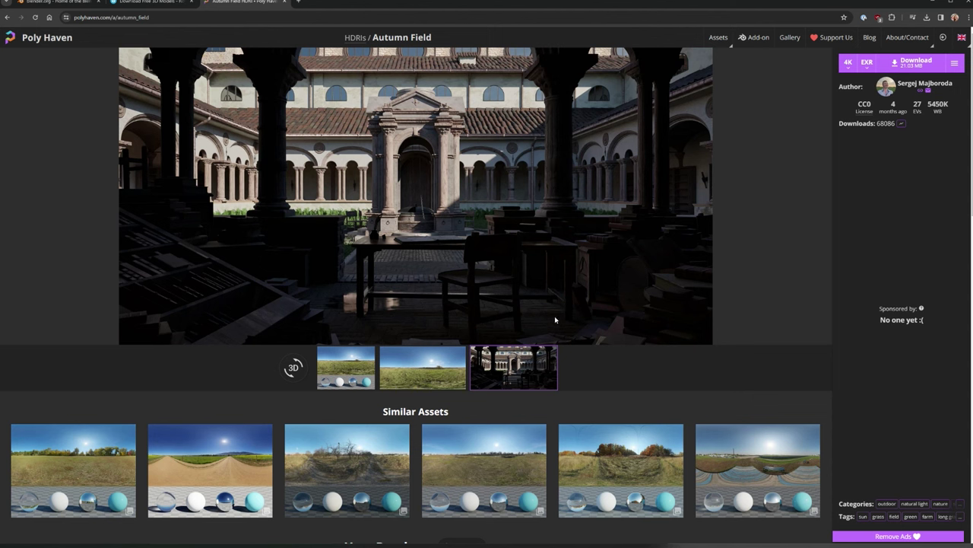
# - Download the Autumn Field HDRI at 4K resolution in EXR format
pyautogui.click(850, 70)
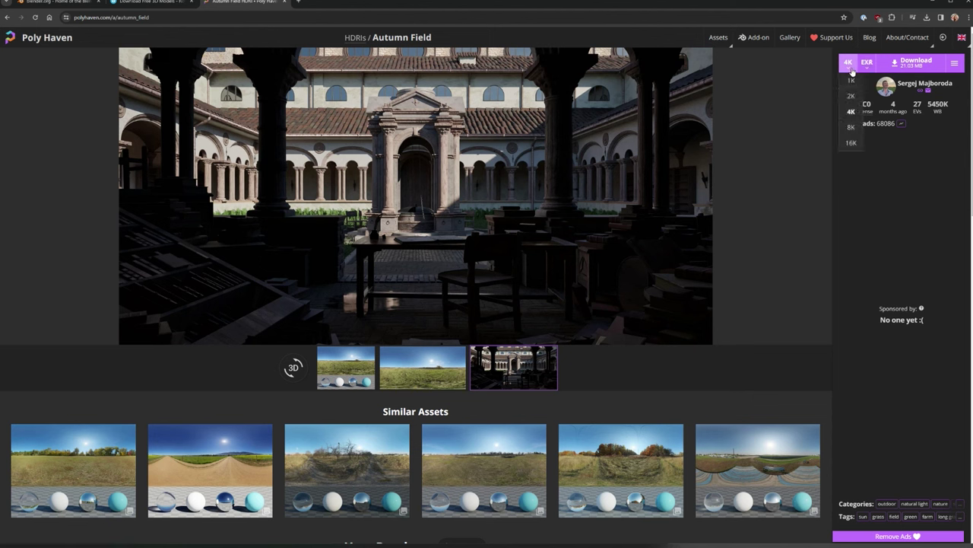
pyautogui.click(873, 162)
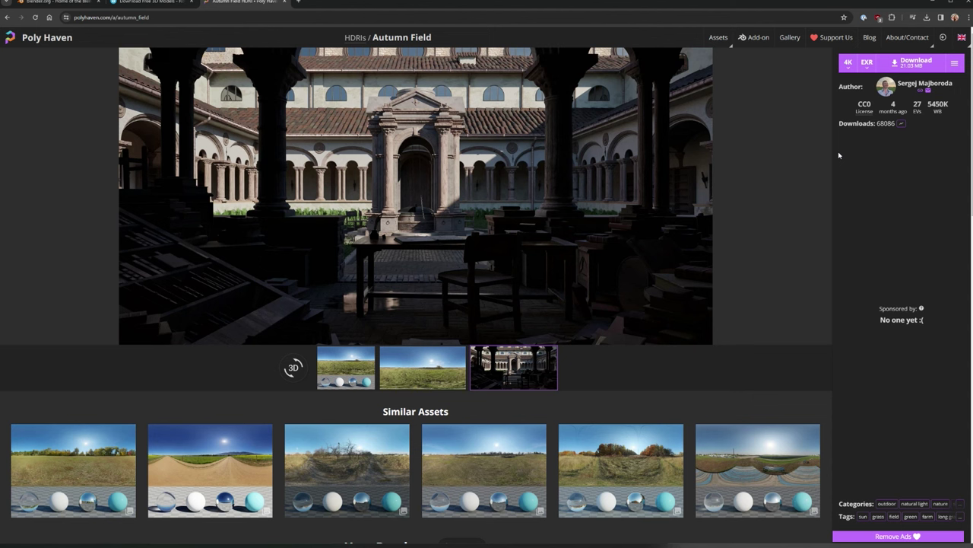
pyautogui.click(867, 64)
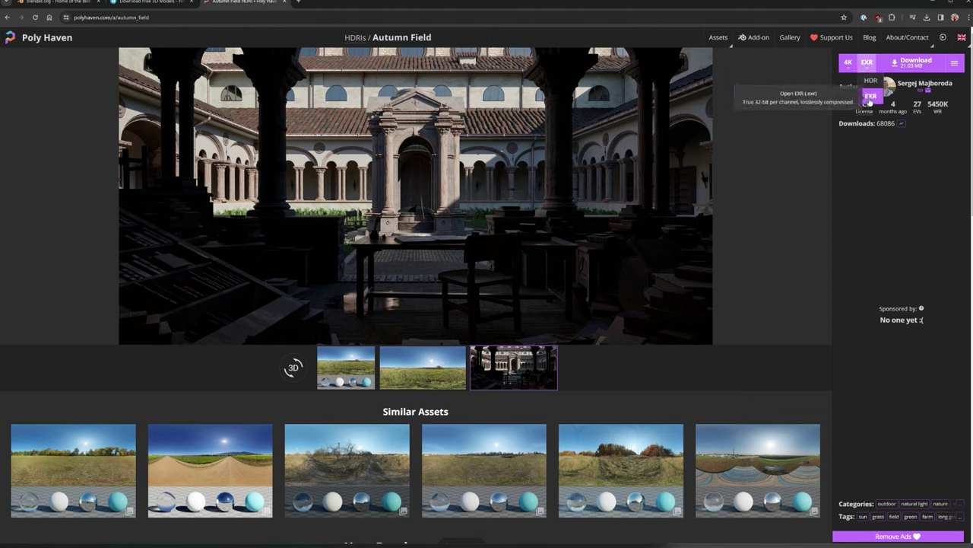
pyautogui.click(870, 97)
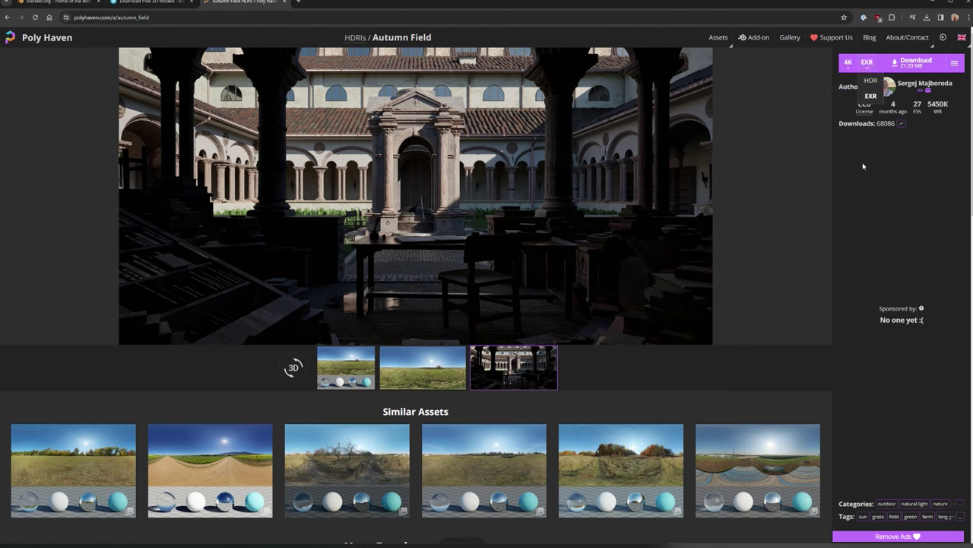
pyautogui.click(902, 67)
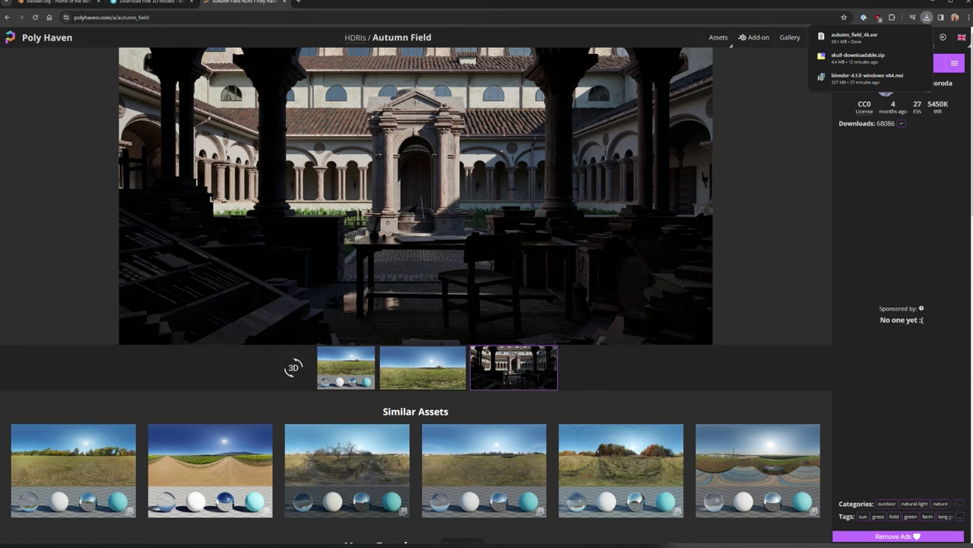
# - Switch back to Blender, enlarge the timeline area, and open the Shading workspace with the skull facing forward
pyautogui.hotkey('alt', 'Tab')
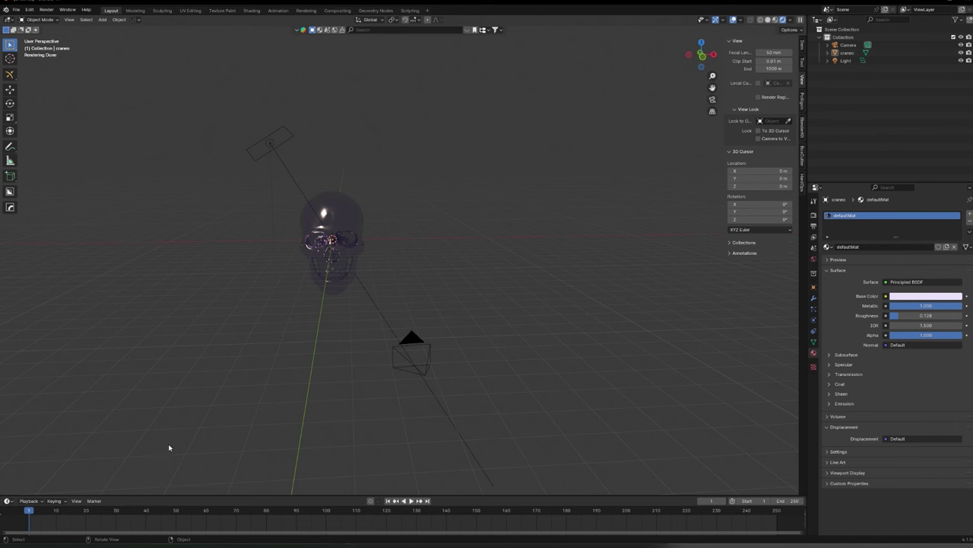
pyautogui.moveTo(414, 494); pyautogui.dragTo(413, 408)
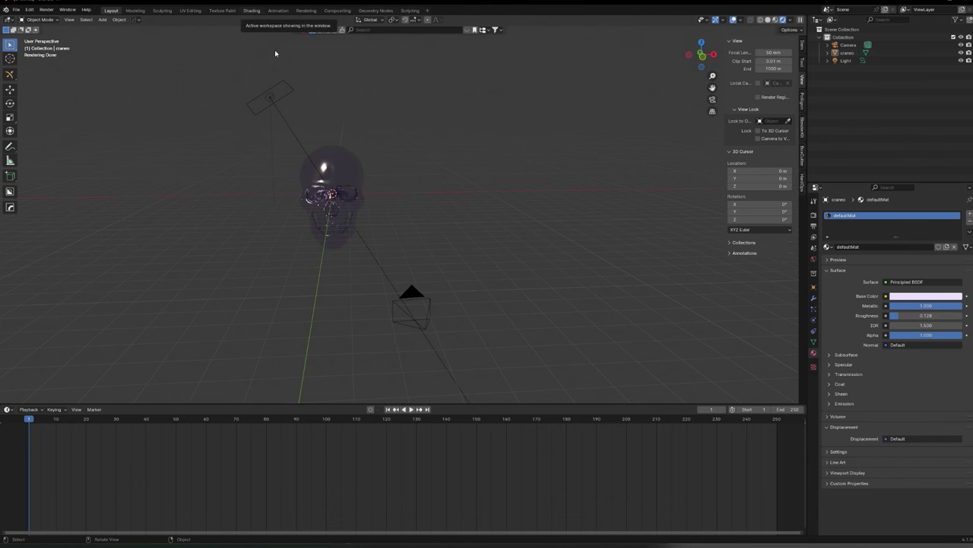
pyautogui.click(251, 10)
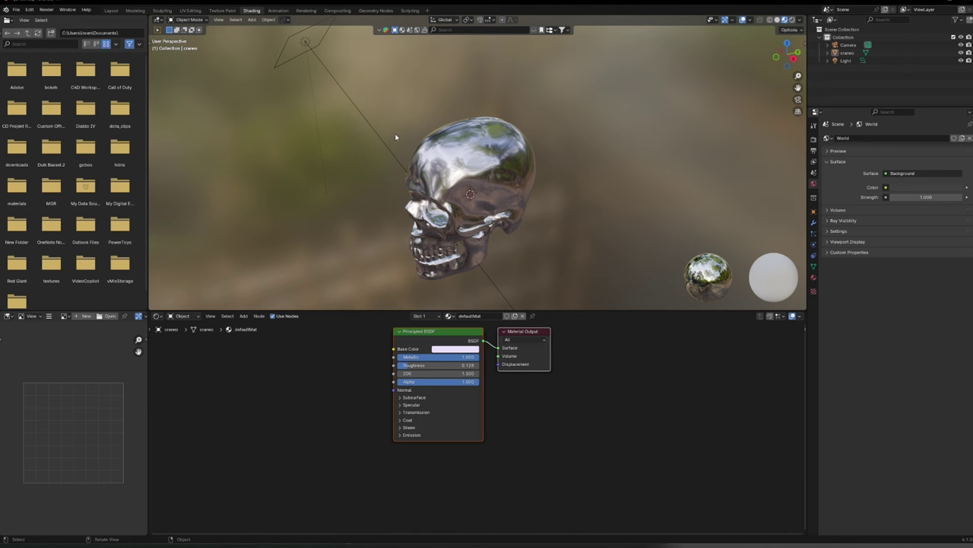
pyautogui.moveTo(358, 243); pyautogui.dragTo(405, 241, button='middle')
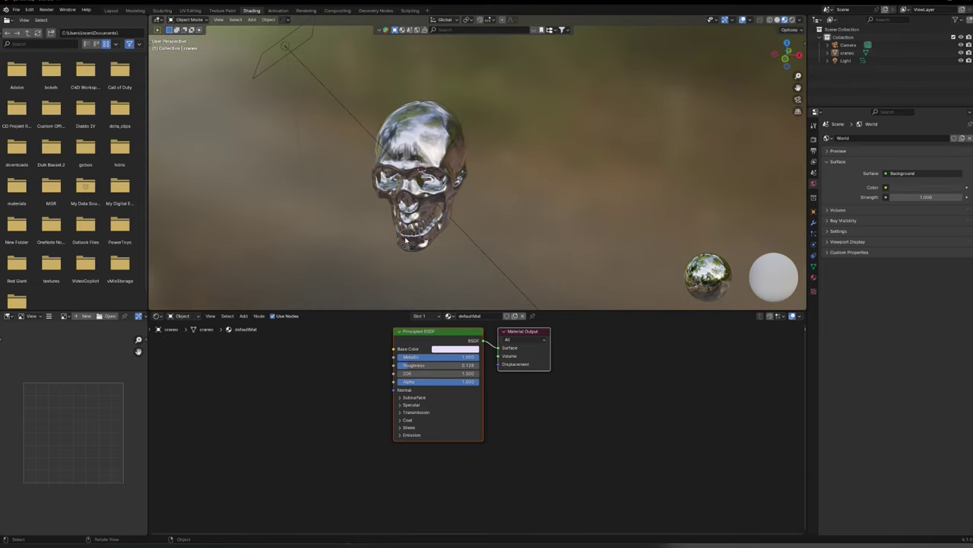
pyautogui.moveTo(390, 200)
pyautogui.mouseDown(button='middle')
pyautogui.moveTo(401, 203)
pyautogui.moveTo(393, 210)
pyautogui.mouseUp(button='middle')
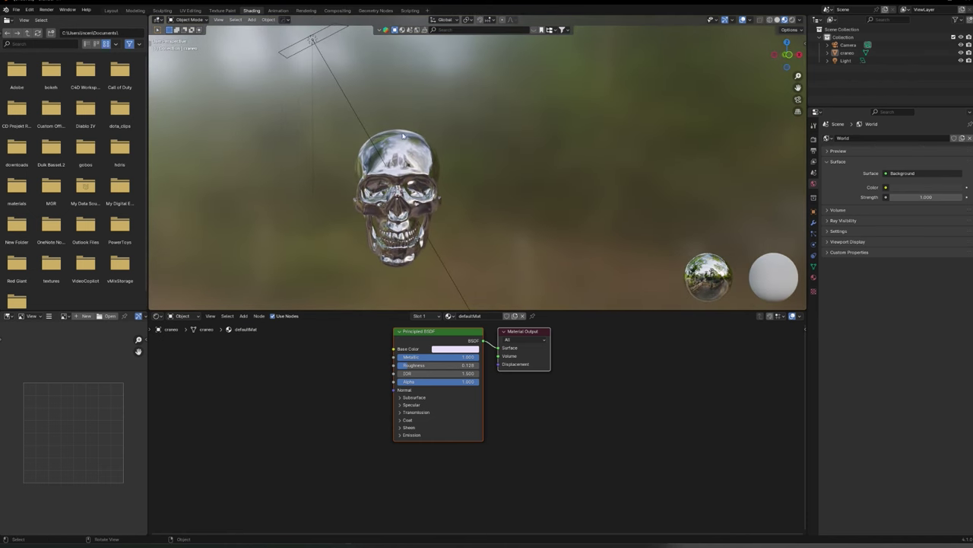
pyautogui.moveTo(345, 257); pyautogui.dragTo(326, 269, button='middle')
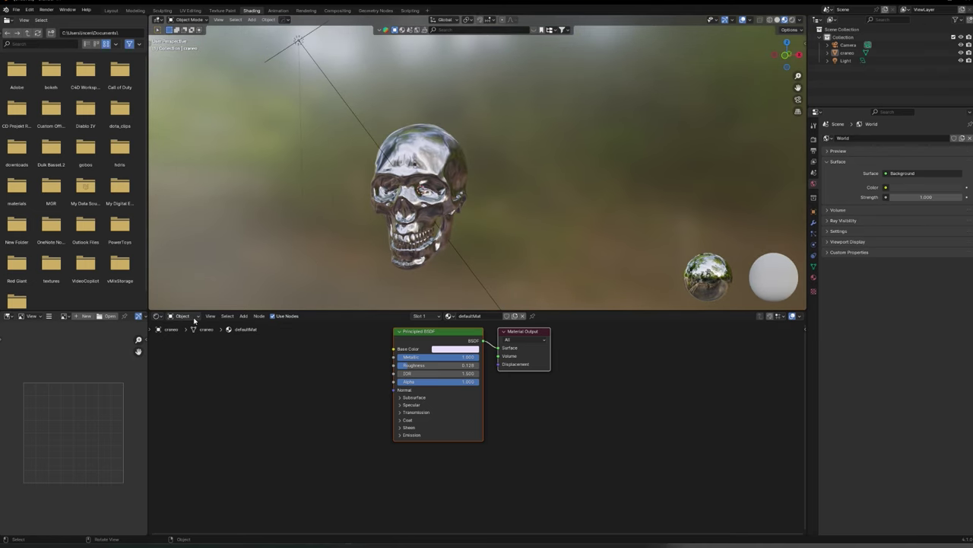
# - Examine the skull material's Principled BSDF and Material Output nodes, leaving both deselected
pyautogui.moveTo(516, 336); pyautogui.dragTo(434, 373)
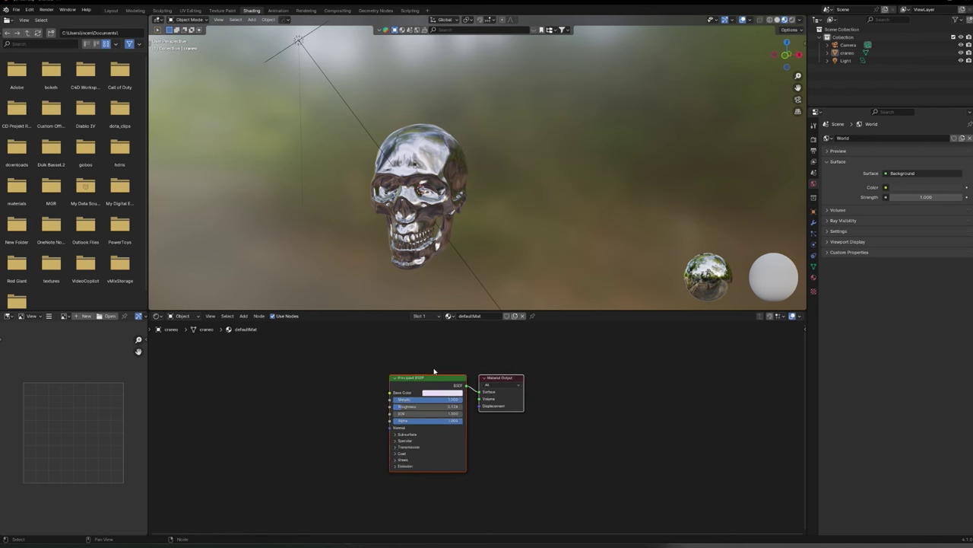
pyautogui.moveTo(426, 366); pyautogui.dragTo(404, 360)
pyautogui.click(481, 372)
pyautogui.click(438, 371)
pyautogui.click(353, 385)
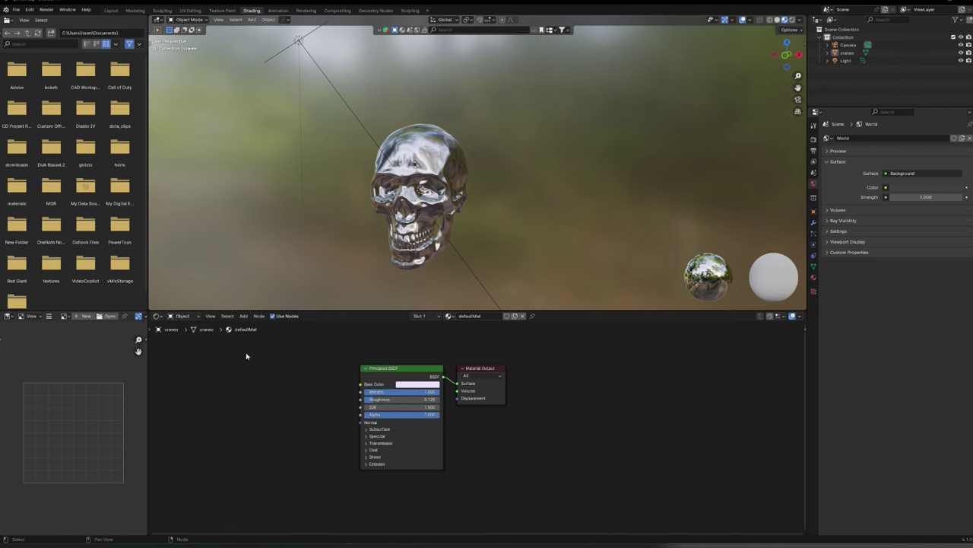
# - Switch the shader editor to World and add an Environment Texture node connected to the Background node's Color input
pyautogui.click(185, 315)
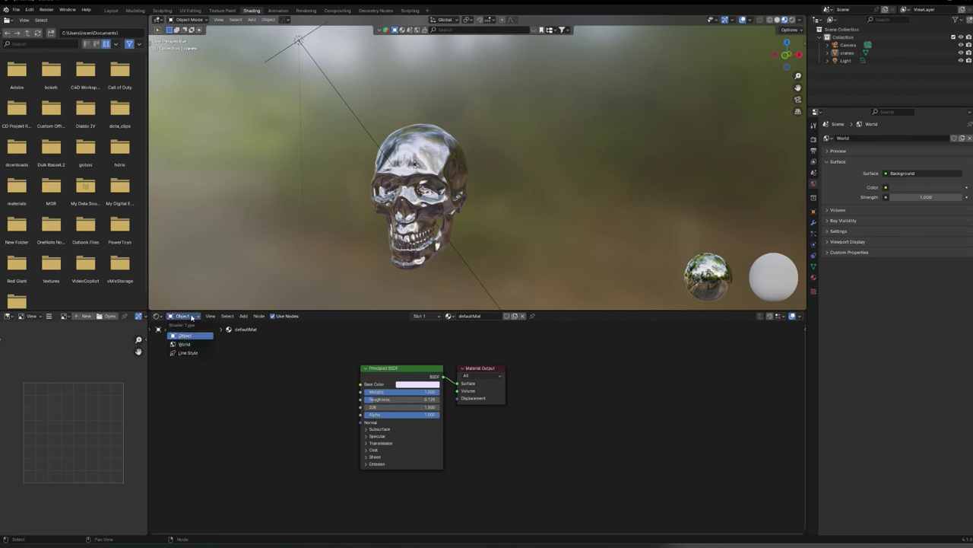
pyautogui.click(185, 344)
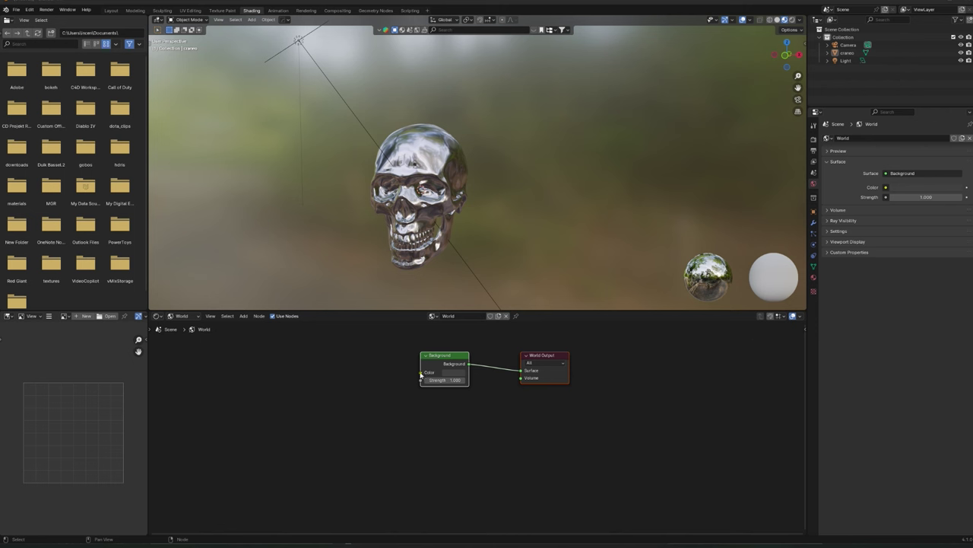
pyautogui.moveTo(420, 374); pyautogui.dragTo(369, 360)
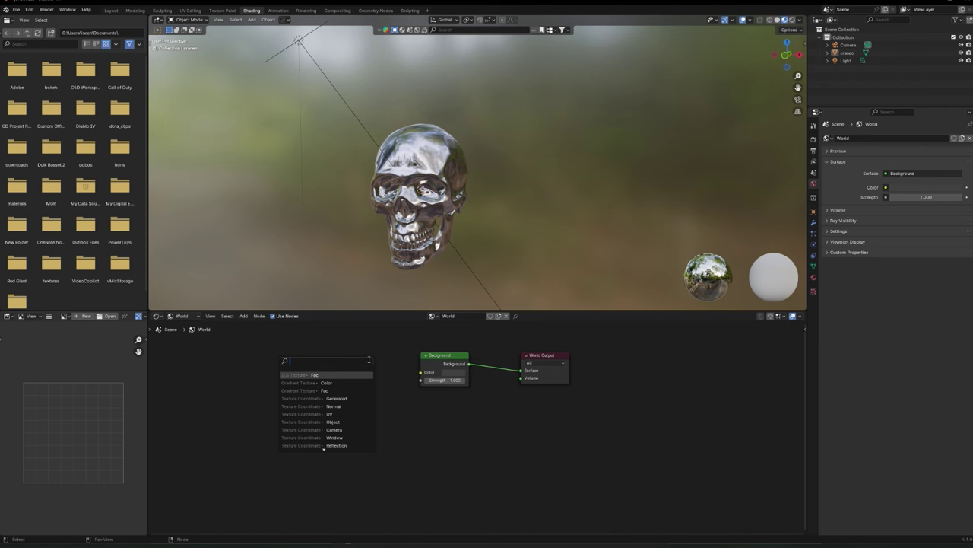
pyautogui.write('en')
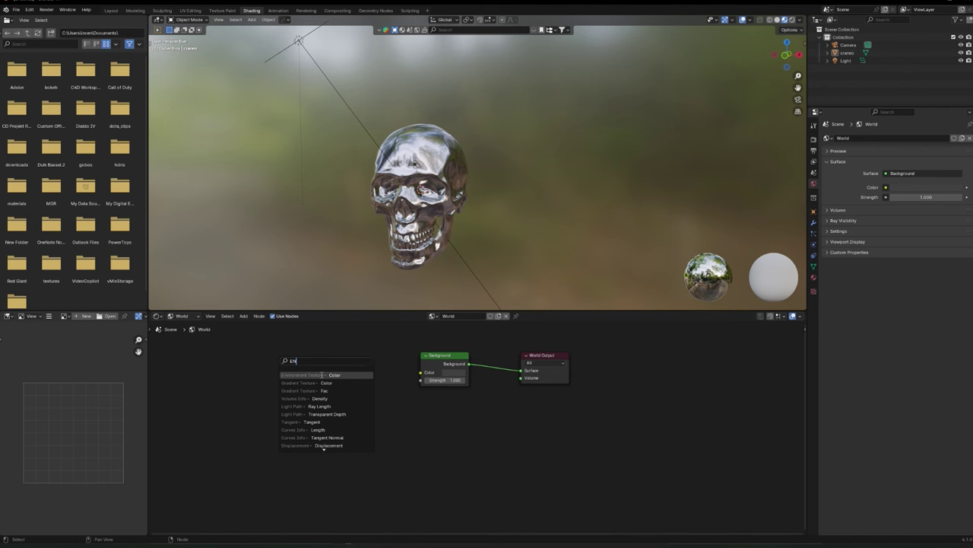
pyautogui.click(322, 374)
pyautogui.click(324, 361)
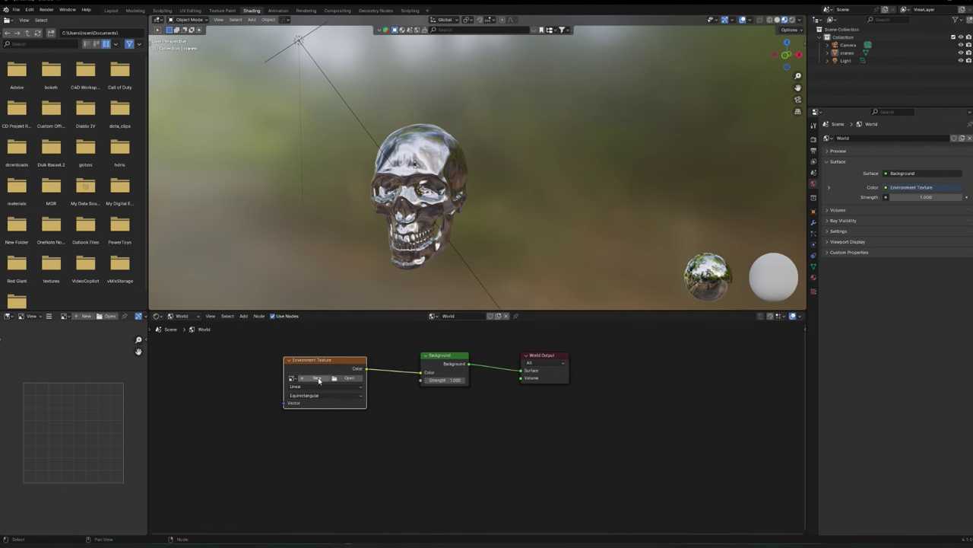
pyautogui.moveTo(324, 361)
pyautogui.mouseDown()
pyautogui.moveTo(317, 349)
pyautogui.moveTo(341, 359)
pyautogui.mouseUp()
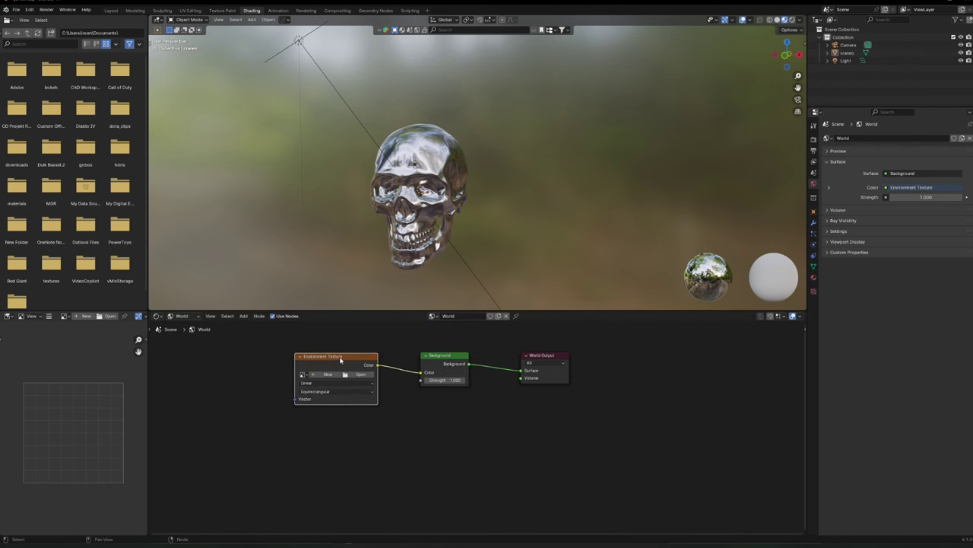
# - Load autumn_field_4k.exr from the Downloads folder into the Environment Texture node
pyautogui.click(350, 375)
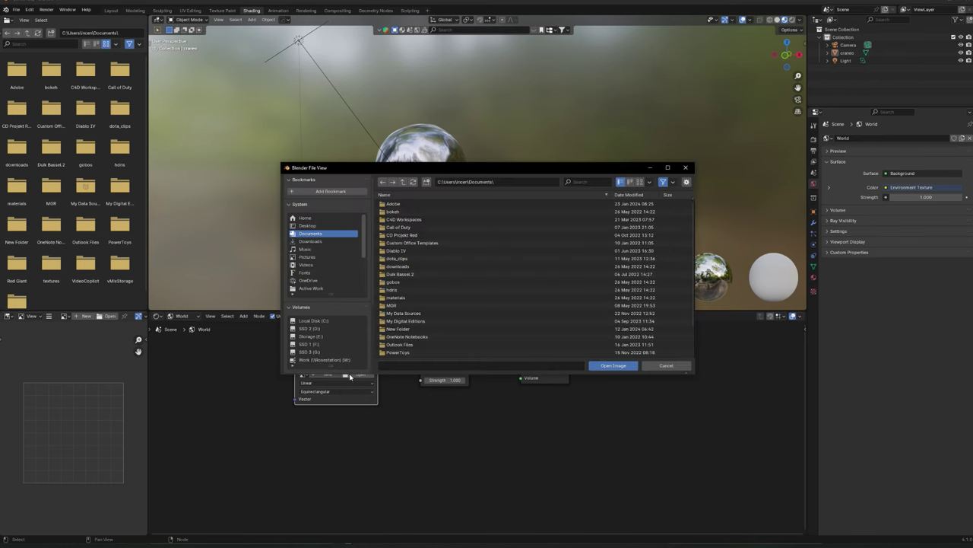
pyautogui.click(319, 241)
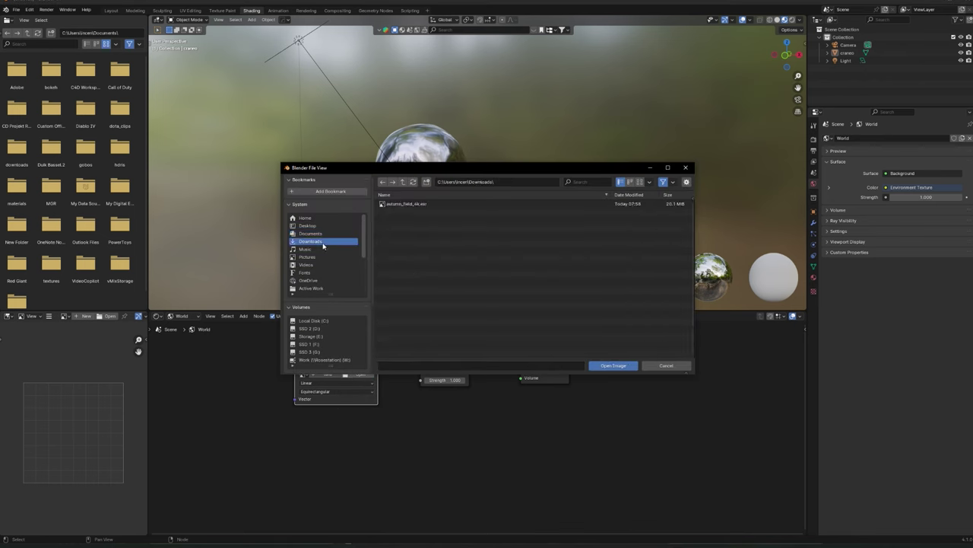
pyautogui.doubleClick(406, 205)
pyautogui.moveTo(331, 352)
pyautogui.mouseDown()
pyautogui.moveTo(358, 351)
pyautogui.moveTo(332, 351)
pyautogui.mouseUp()
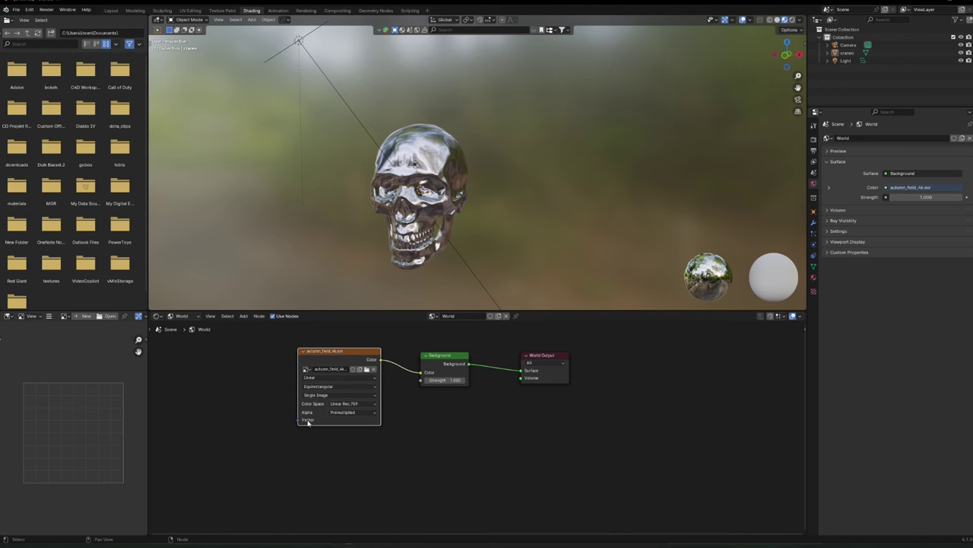
# - Add a Mapping node connected to the Environment Texture node's Vector input and place it beside that node
pyautogui.moveTo(297, 423); pyautogui.dragTo(258, 412)
pyautogui.write('MAPP')
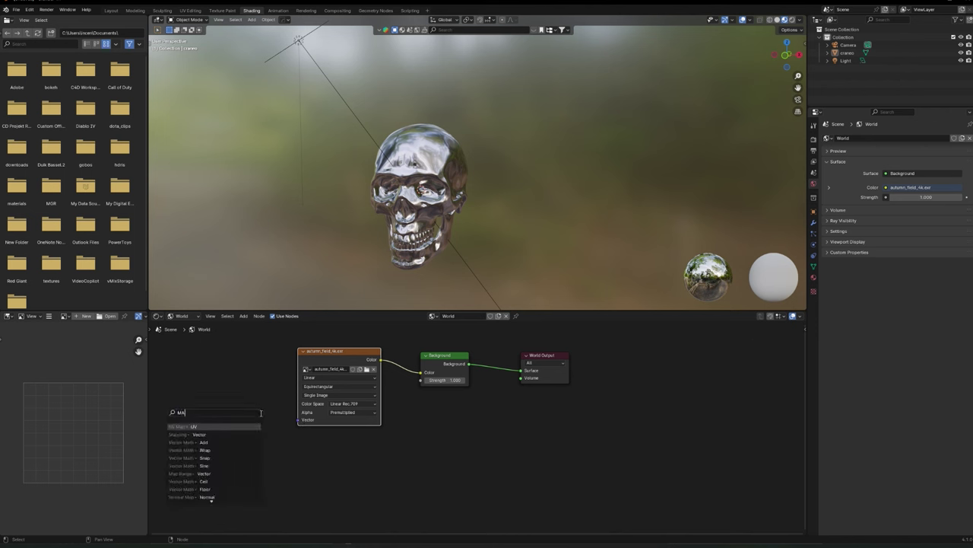
pyautogui.click(199, 427)
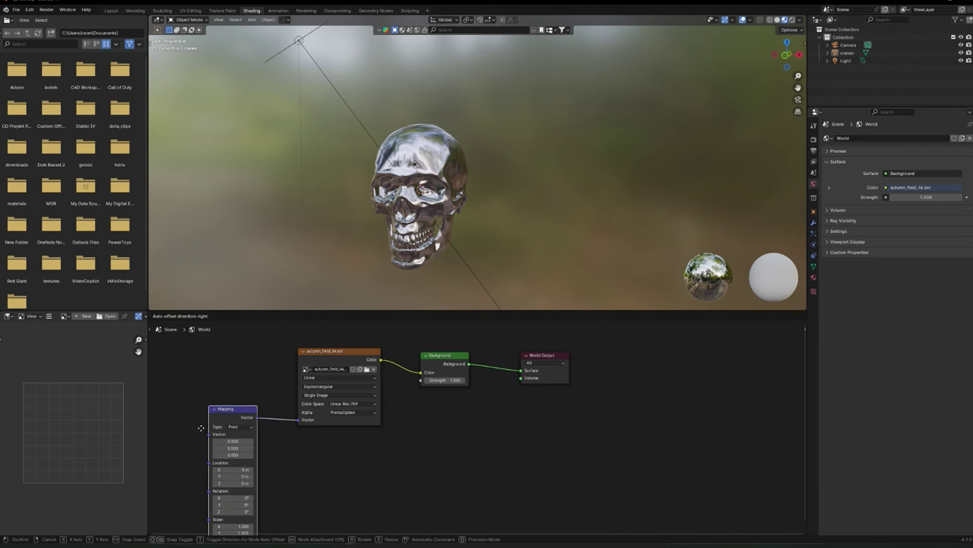
pyautogui.click(223, 406)
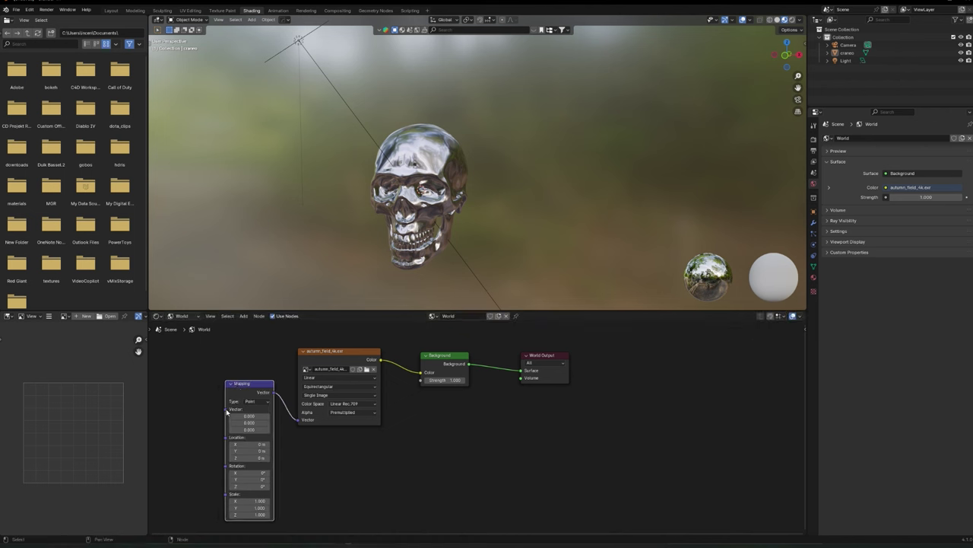
# - Add a Texture Coordinate node with its Generated output connected to the Mapping node's Vector input, and move the Mapping node slightly
pyautogui.moveTo(223, 412); pyautogui.dragTo(201, 411)
pyautogui.write('TEXTURE COO')
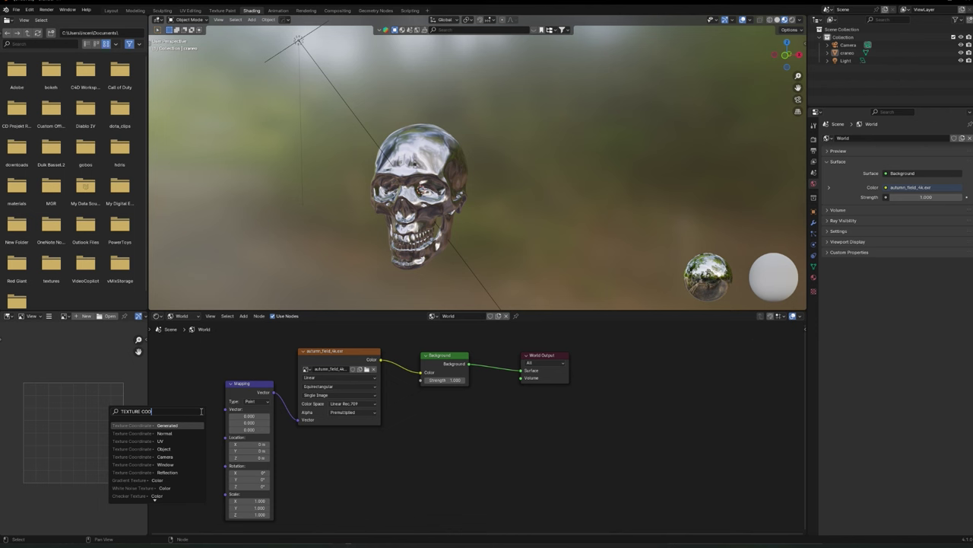
pyautogui.click(166, 424)
pyautogui.click(175, 425)
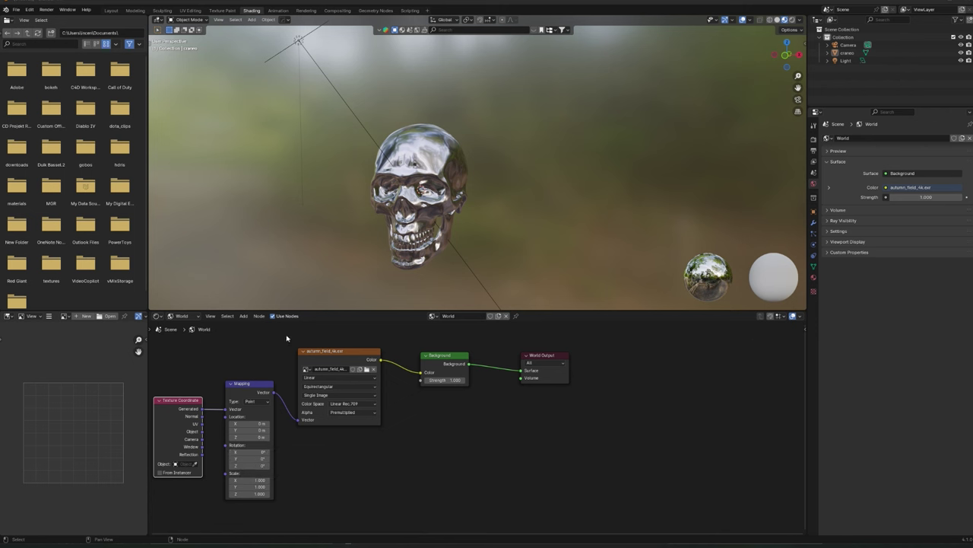
pyautogui.moveTo(258, 385); pyautogui.dragTo(264, 371)
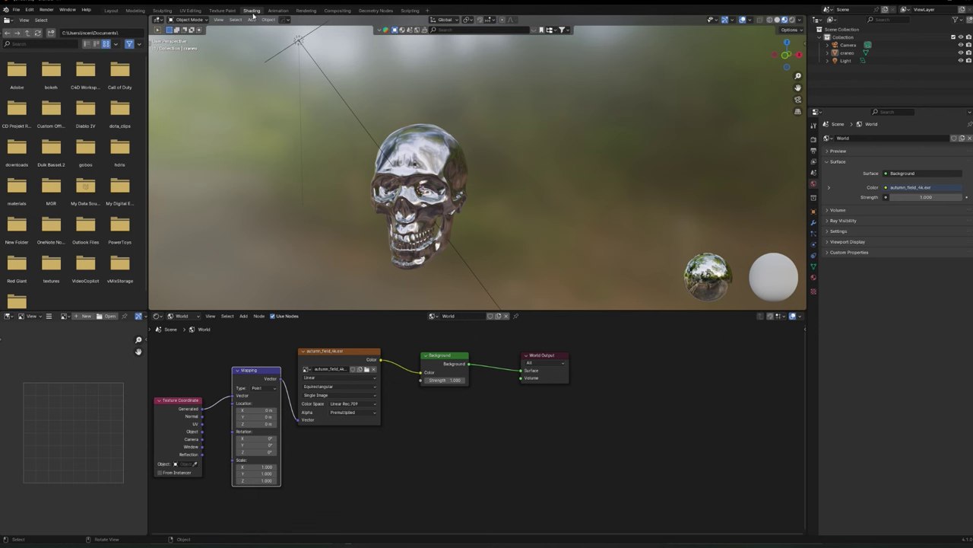
# - Return to the Layout workspace, render the skull against the field environment, and close the render result
pyautogui.click(111, 10)
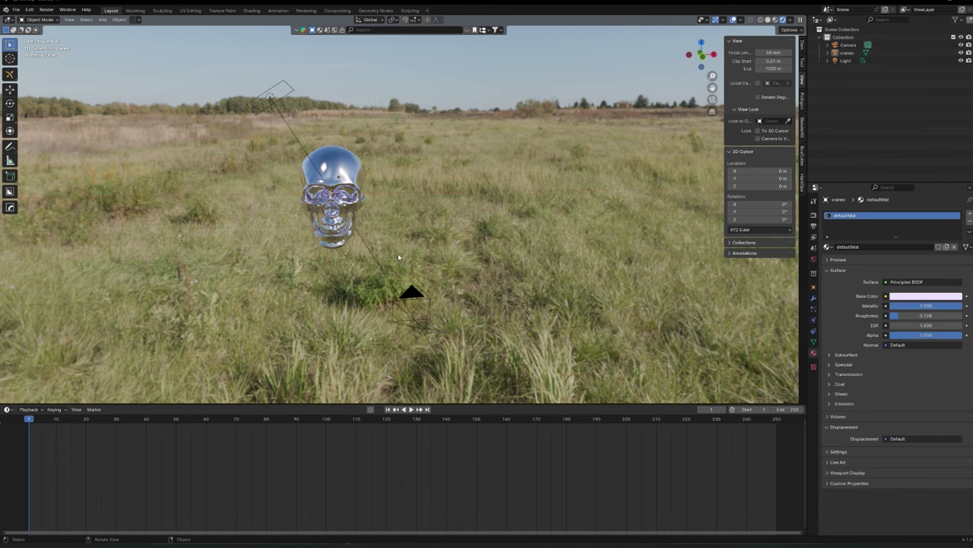
pyautogui.moveTo(393, 257); pyautogui.dragTo(384, 251, button='middle')
pyautogui.press('F12')
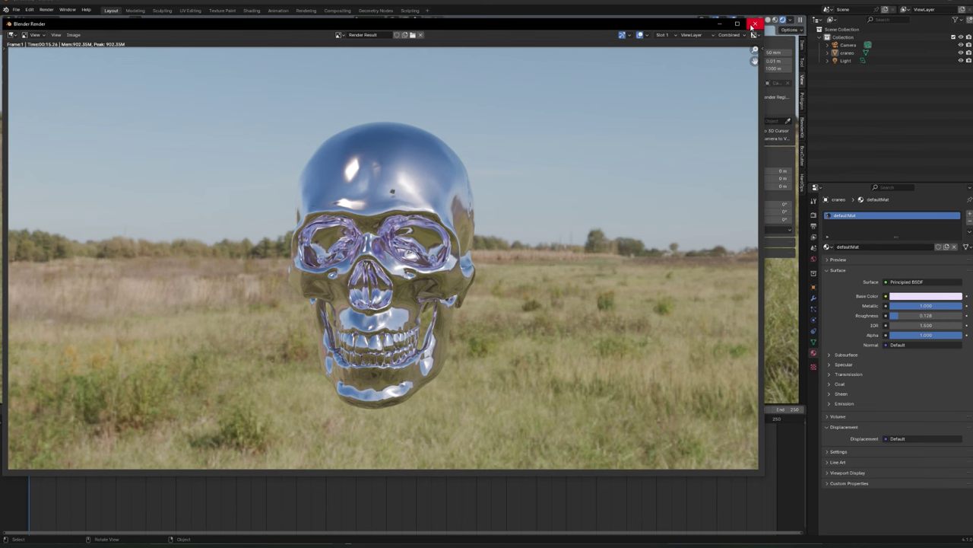
pyautogui.click(753, 25)
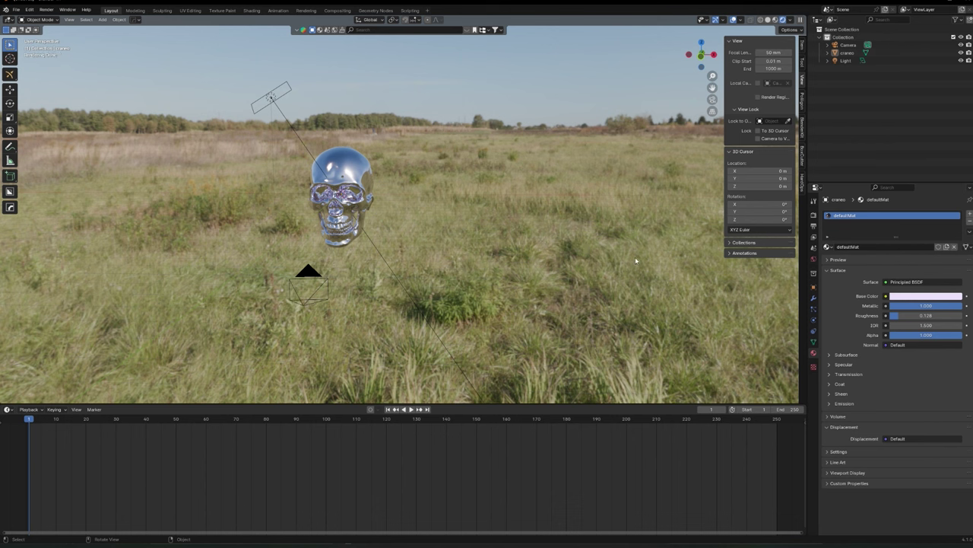
# - Test the World background strength at 0 and set it to 0.25
pyautogui.click(813, 250)
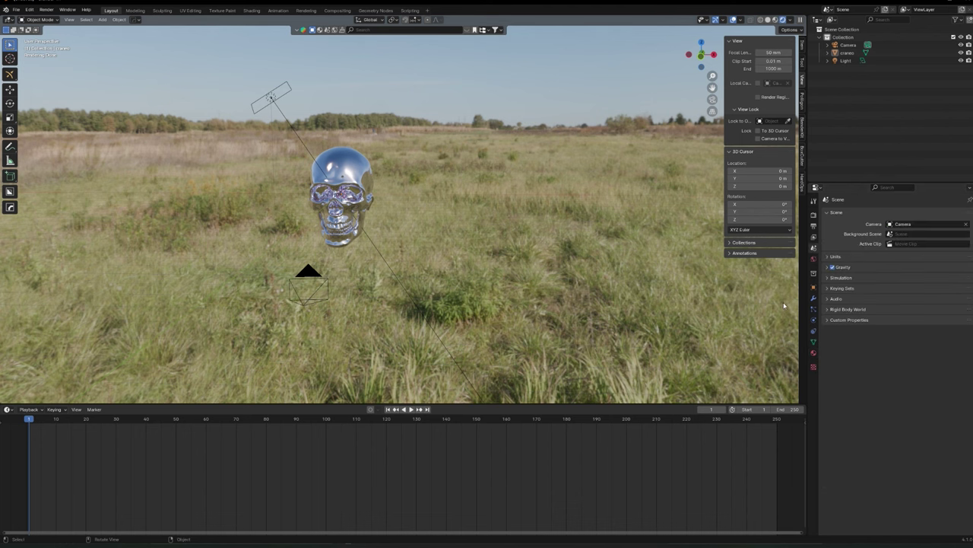
pyautogui.click(813, 258)
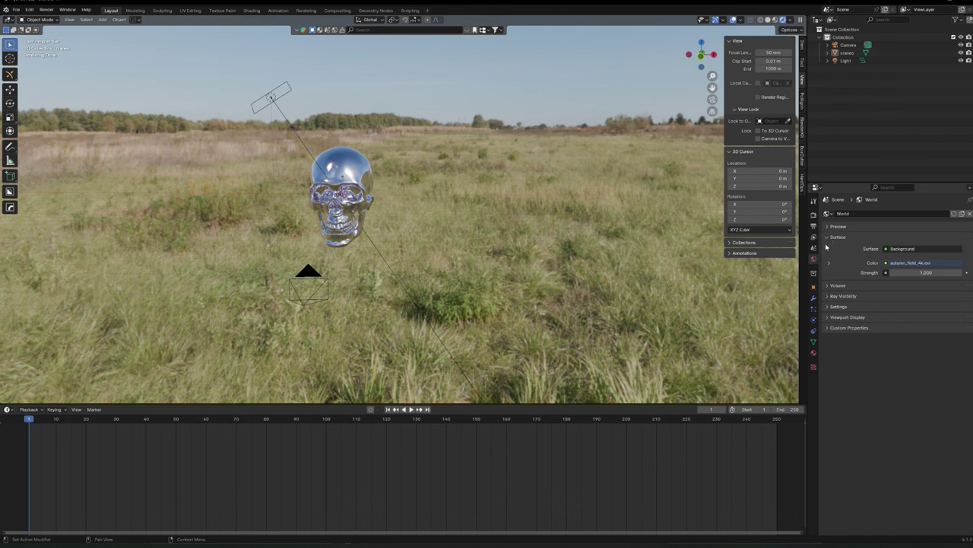
pyautogui.doubleClick(944, 274)
pyautogui.write('0')
pyautogui.press('Return')
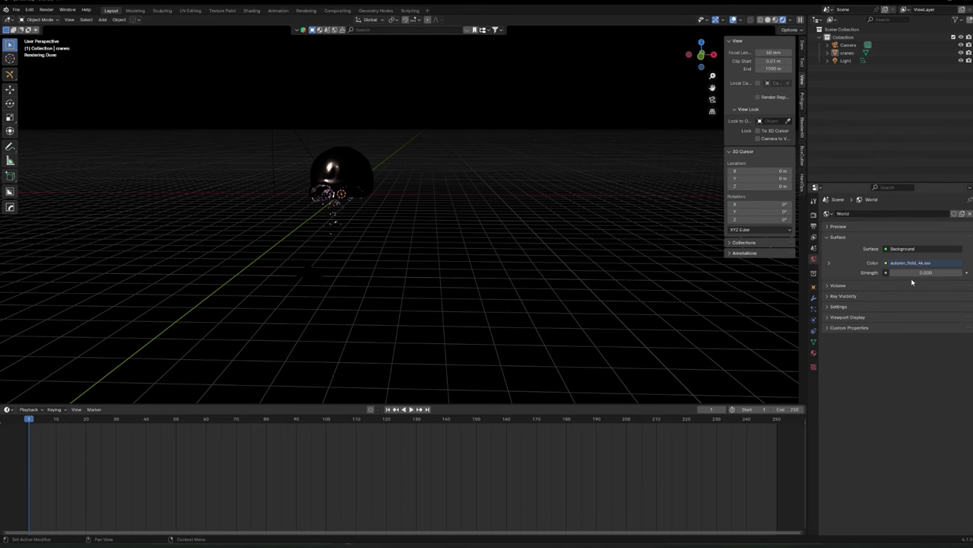
pyautogui.doubleClick(921, 273)
pyautogui.write('0.25')
pyautogui.press('Return')
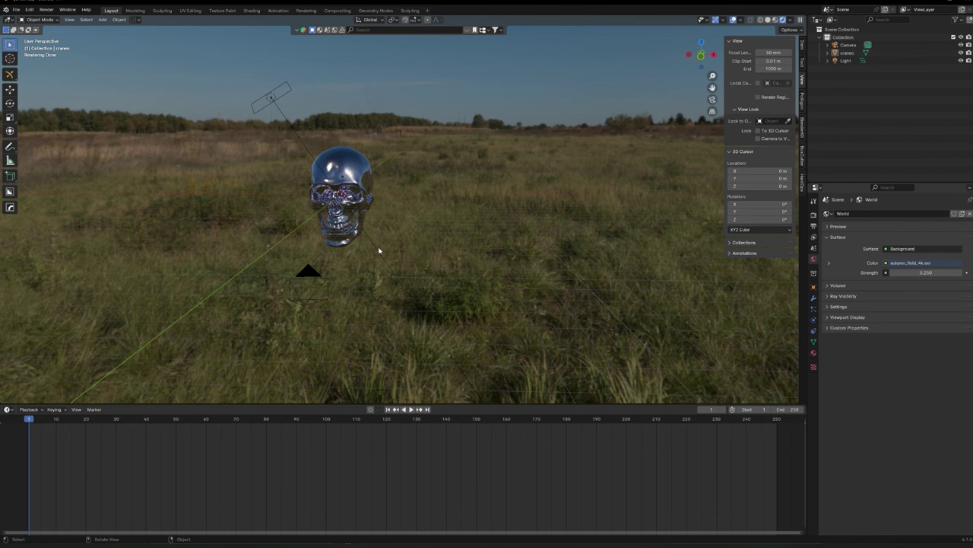
# - Render the frame with the dimmed environment and close the result
pyautogui.press('F12')
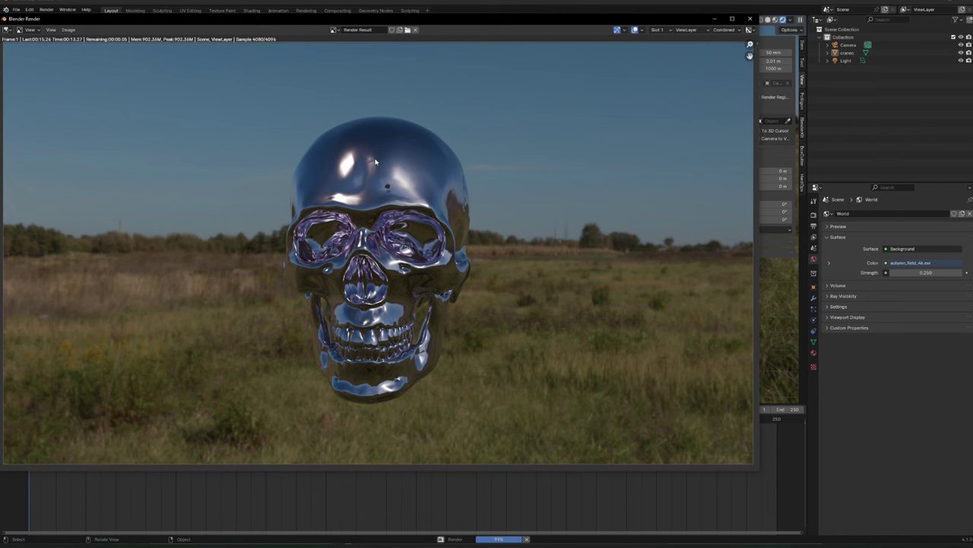
pyautogui.click(750, 18)
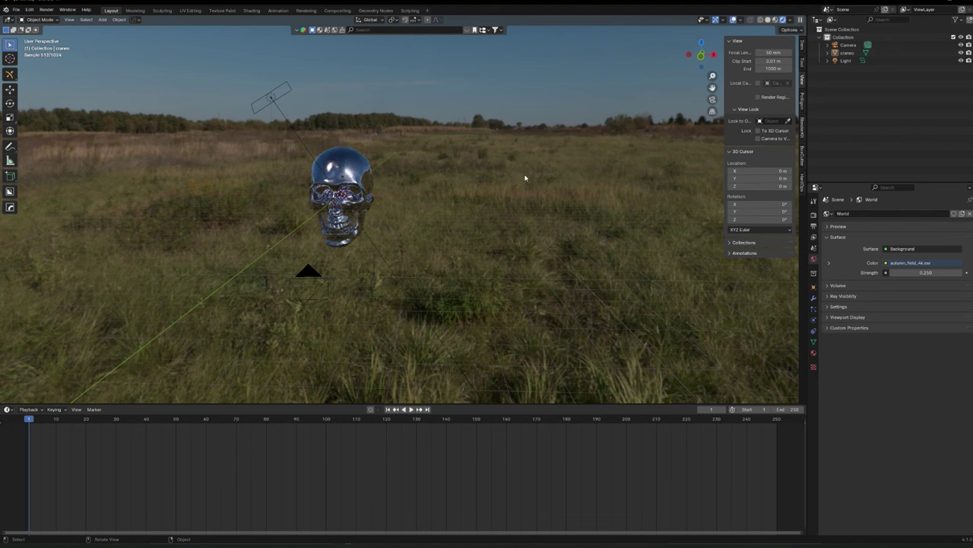
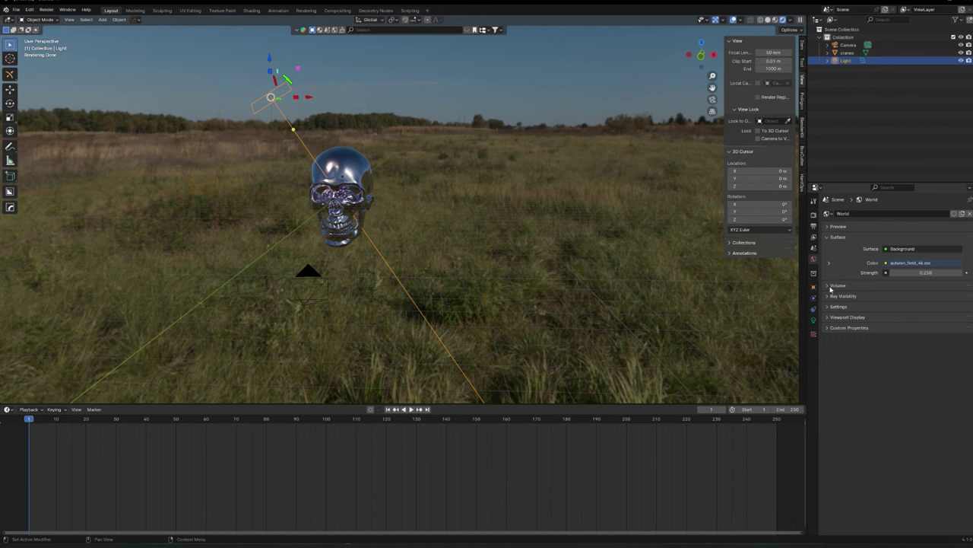
# - Expose the World's Mapping values and rotate the environment to about 2.6° on X, 0° on Y and 92° on Z
pyautogui.click(829, 265)
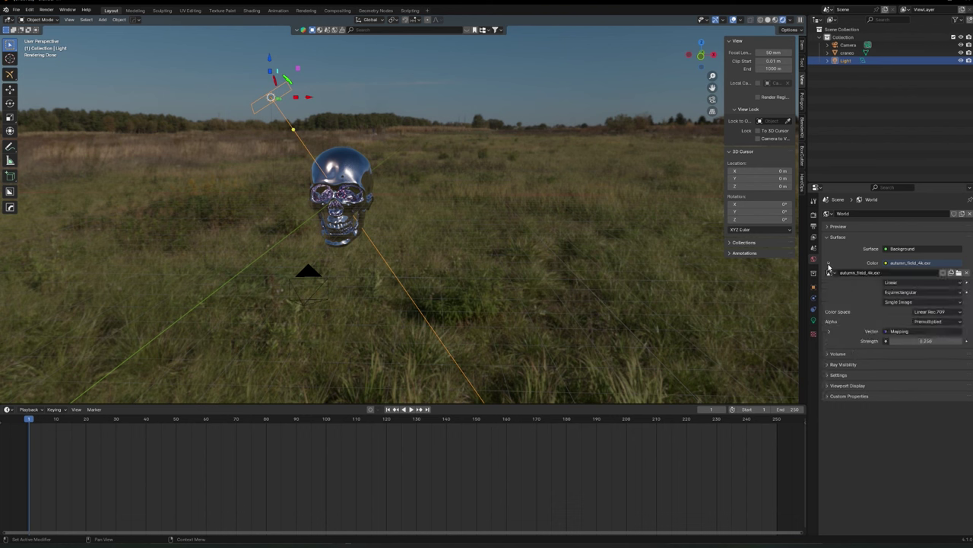
pyautogui.click(829, 334)
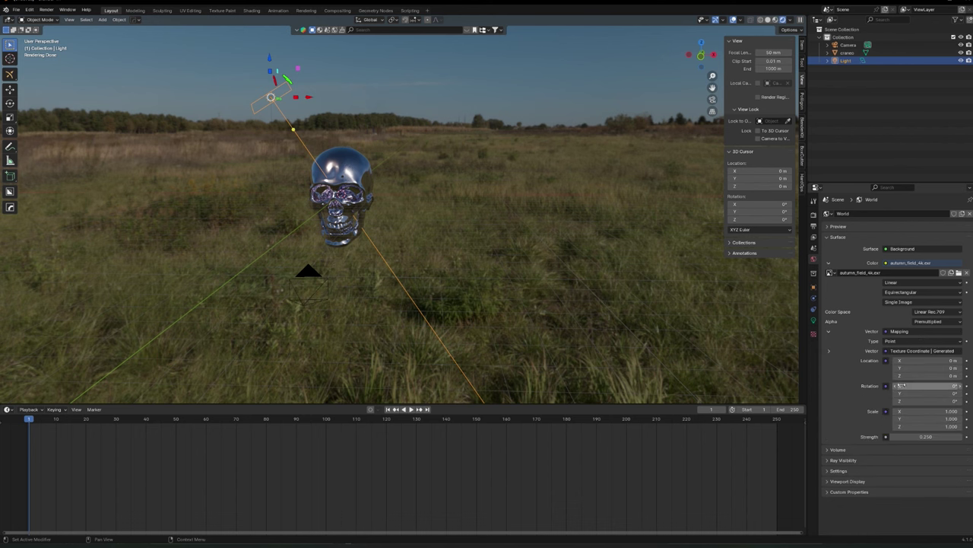
pyautogui.moveTo(924, 386); pyautogui.dragTo(910, 401)
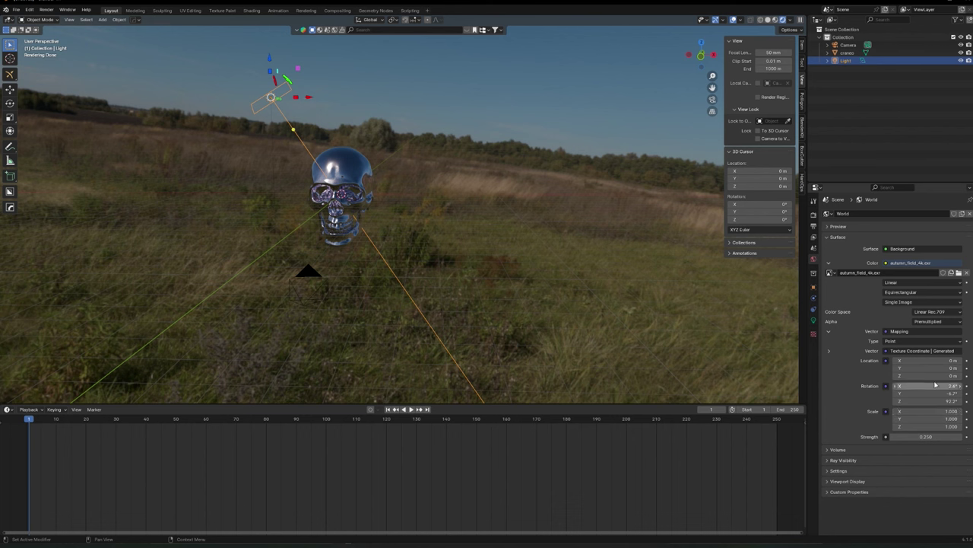
pyautogui.click(929, 392)
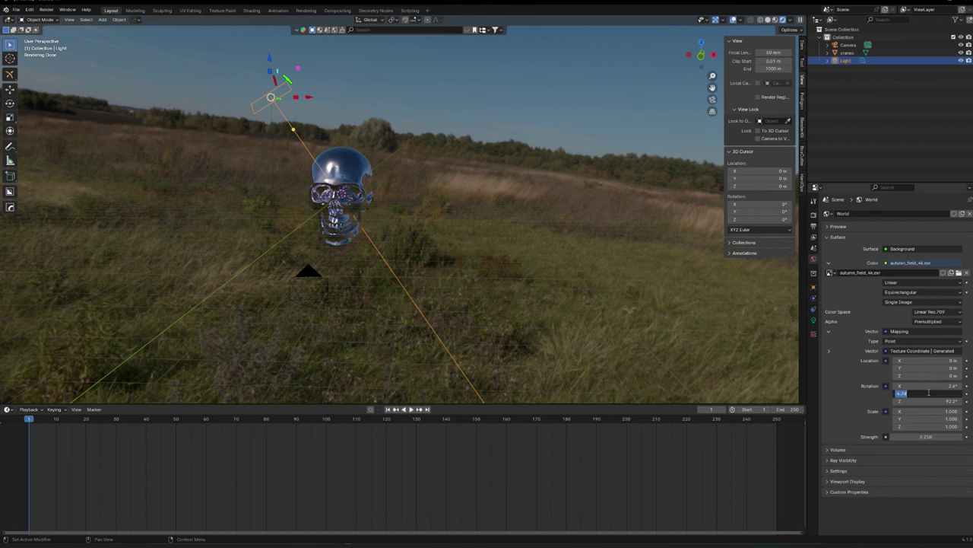
pyautogui.write('0')
pyautogui.press('Return')
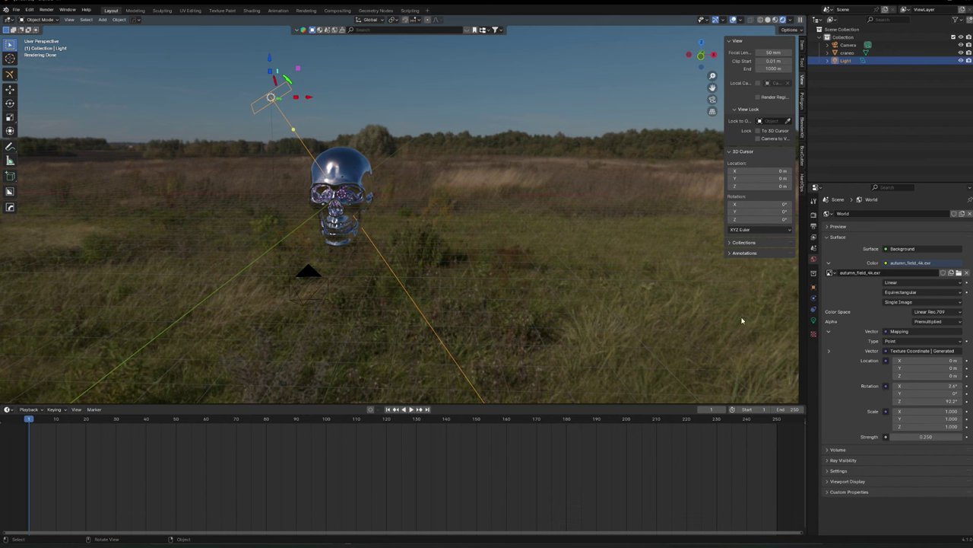
# - Enable the Transparent film option in the Cycles render settings
pyautogui.click(814, 217)
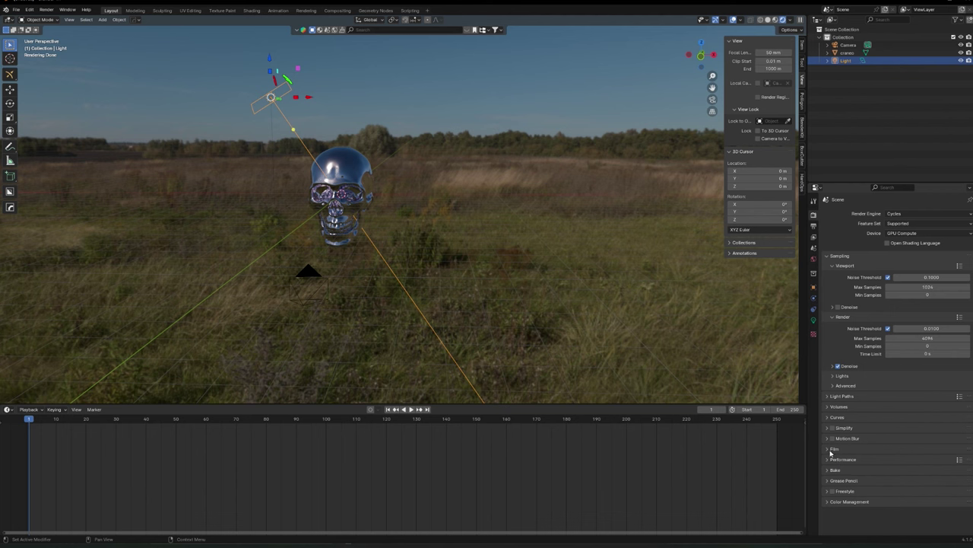
pyautogui.click(832, 450)
pyautogui.click(838, 505)
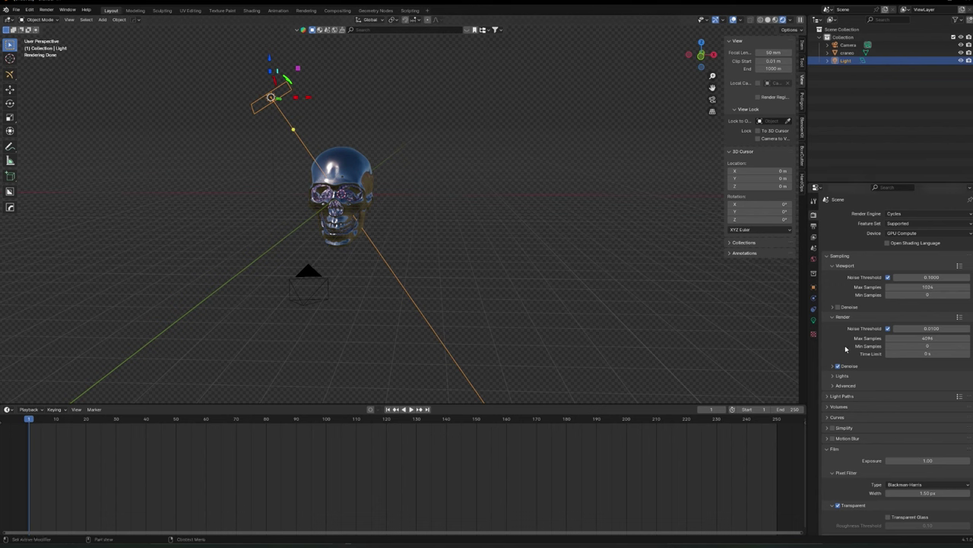
# - Select the skull and raise its material's Roughness to about 0.401
pyautogui.click(342, 197)
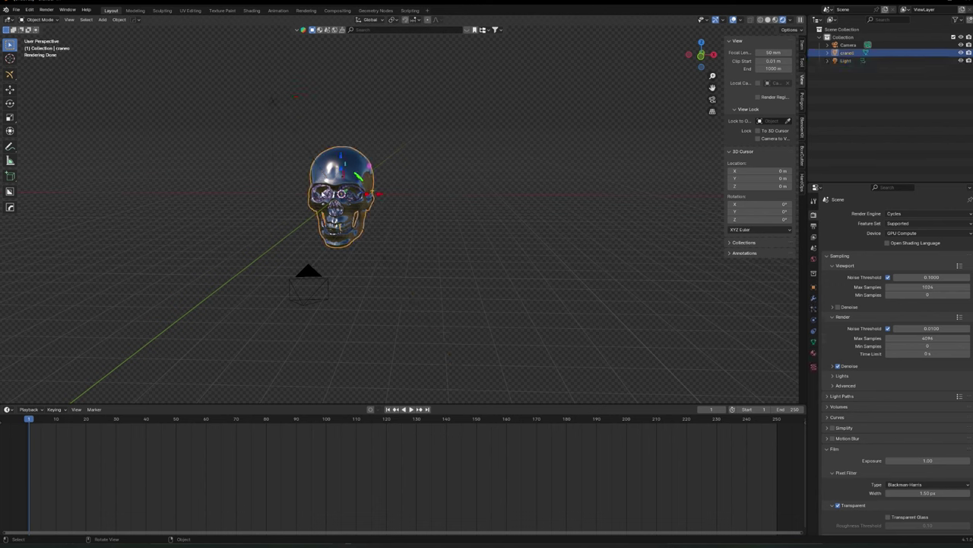
pyautogui.click(814, 354)
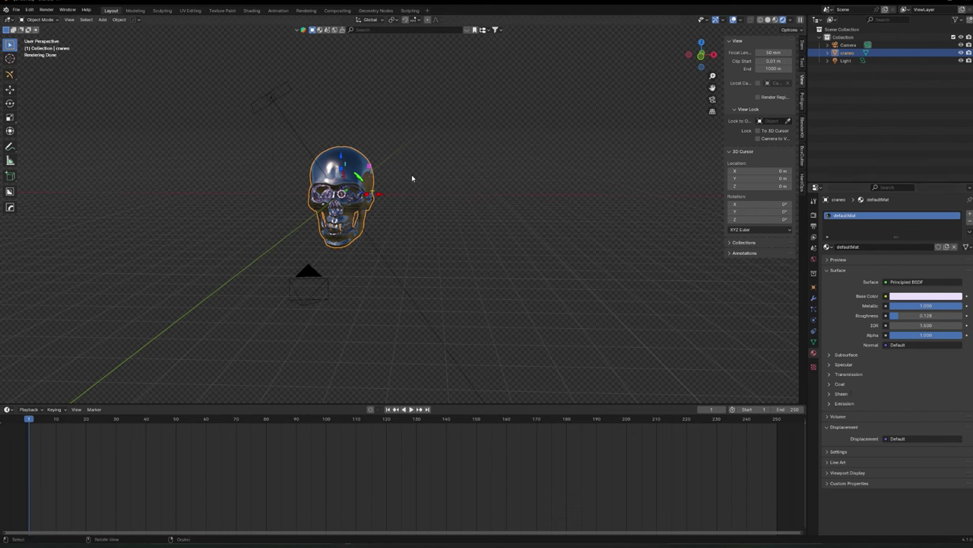
pyautogui.moveTo(922, 315); pyautogui.dragTo(944, 315)
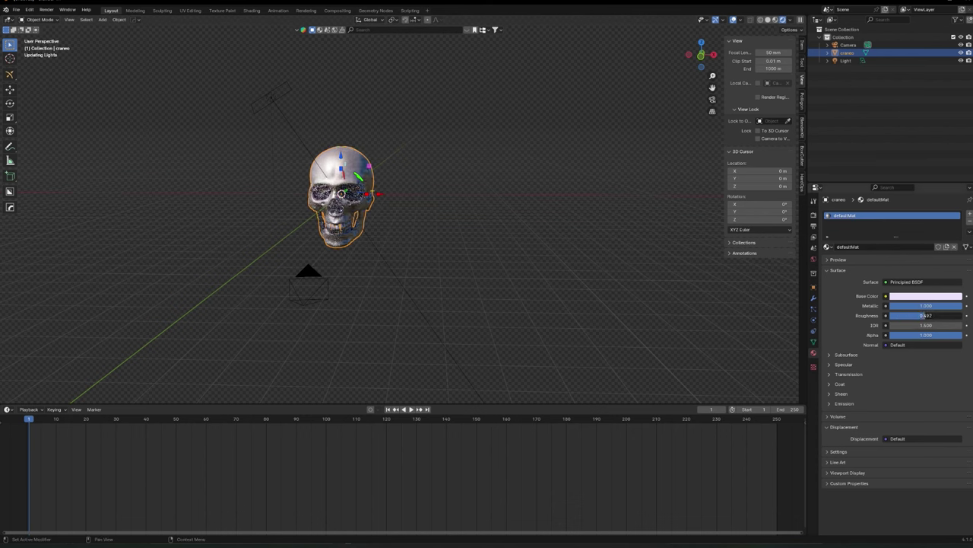
pyautogui.moveTo(927, 315); pyautogui.dragTo(923, 315)
pyautogui.moveTo(923, 314); pyautogui.dragTo(920, 315)
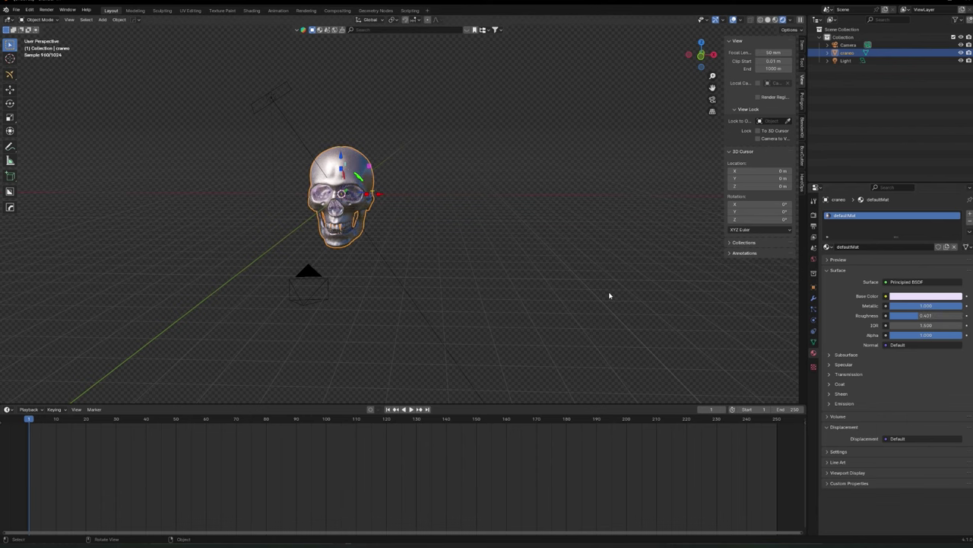
# - Render the rougher skull on a transparent background, reposition the render window, and dismiss it
pyautogui.press('F12')
pyautogui.moveTo(652, 61); pyautogui.dragTo(466, 40)
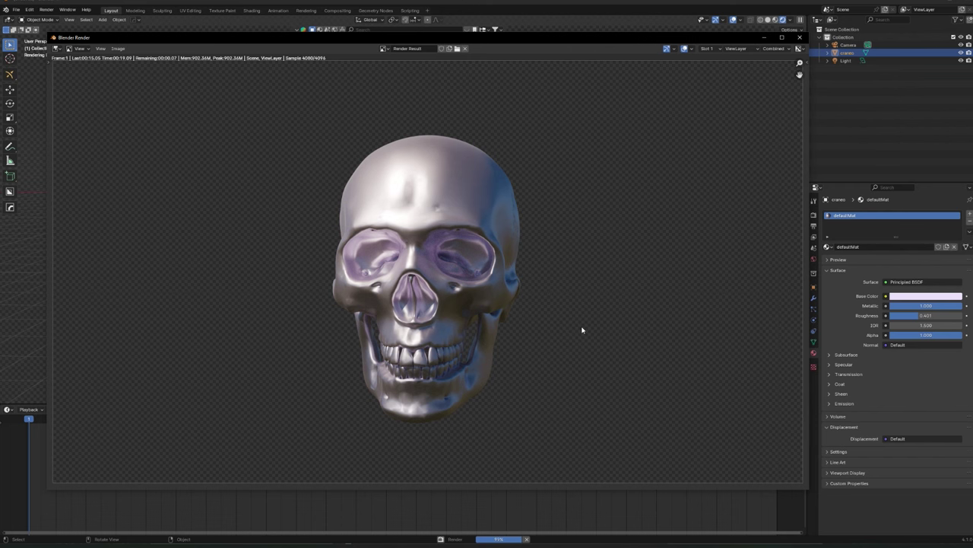
pyautogui.press('Escape')
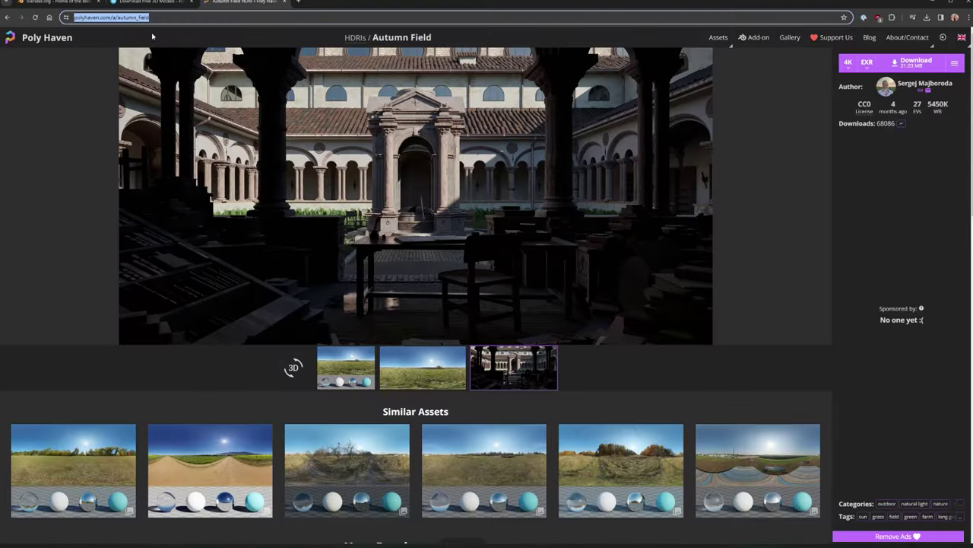
# - Switch to the Sketchfab page in the browser and close the skull model's download dialog and preview
pyautogui.click(148, 4)
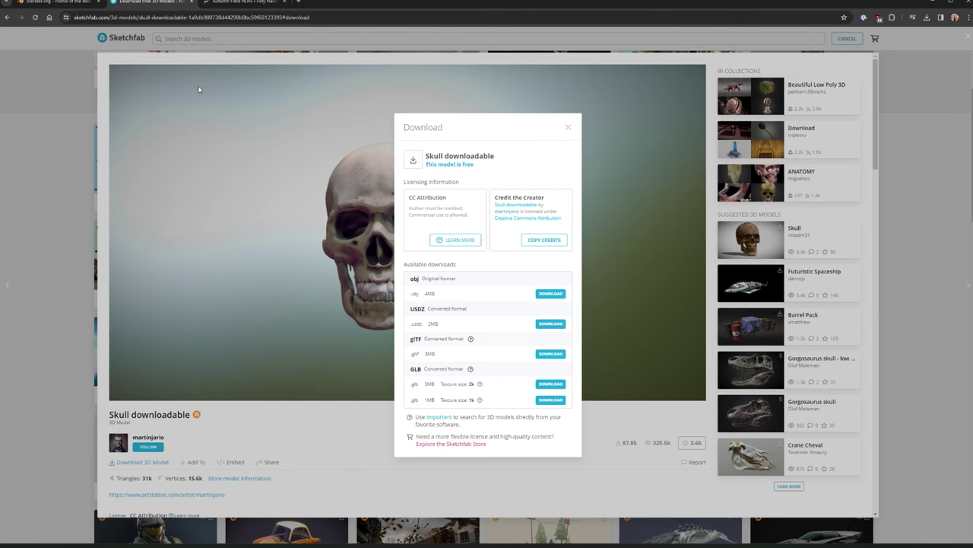
pyautogui.click(568, 127)
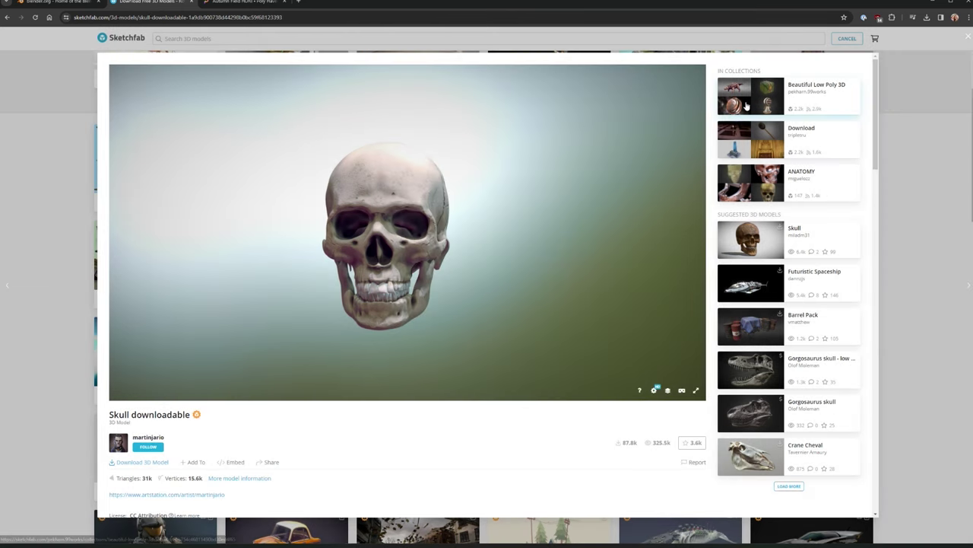
pyautogui.press('Escape')
# - Browse Sketchfab's downloadable free models and return to the beginning of the listing
pyautogui.scroll(-5, 645, 289)
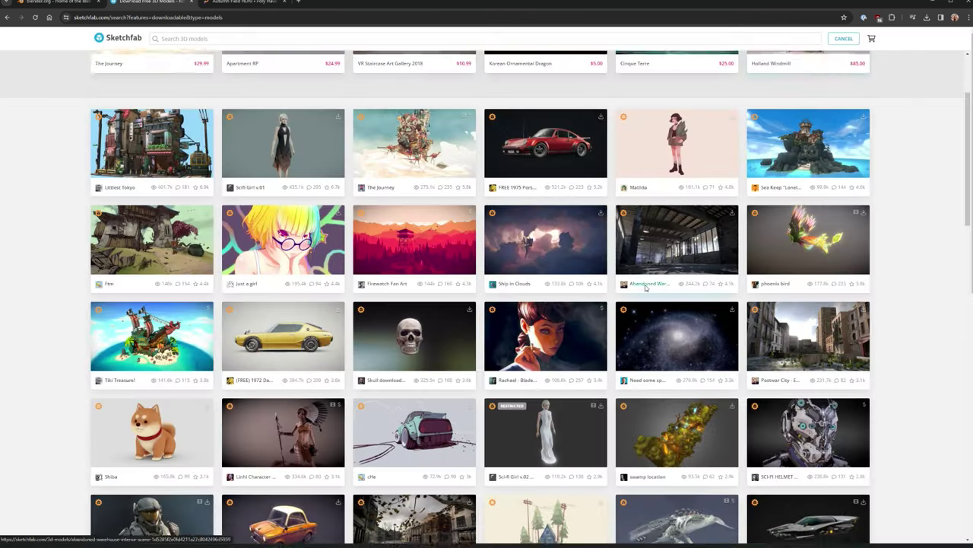
pyautogui.scroll(-8, 645, 290)
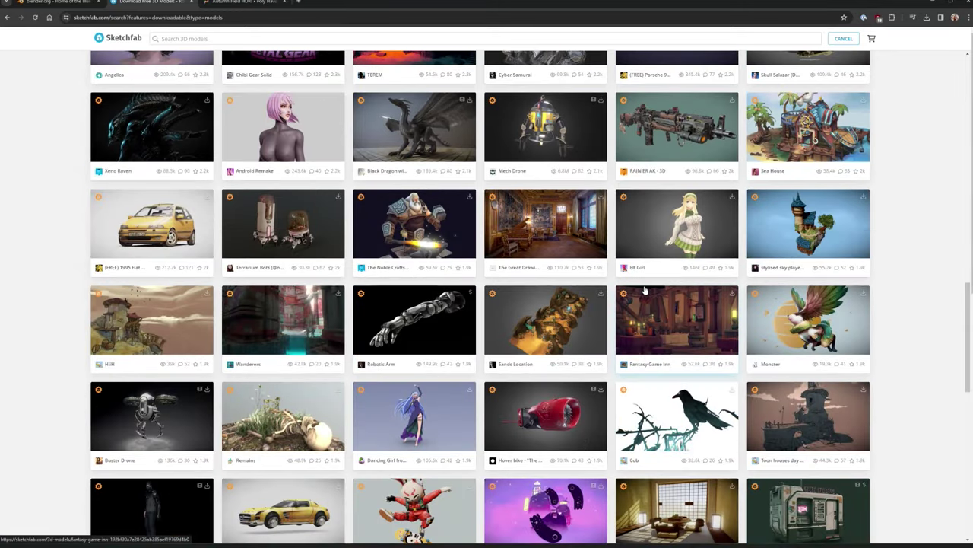
pyautogui.scroll(-4, 645, 290)
pyautogui.scroll(-4, 645, 290)
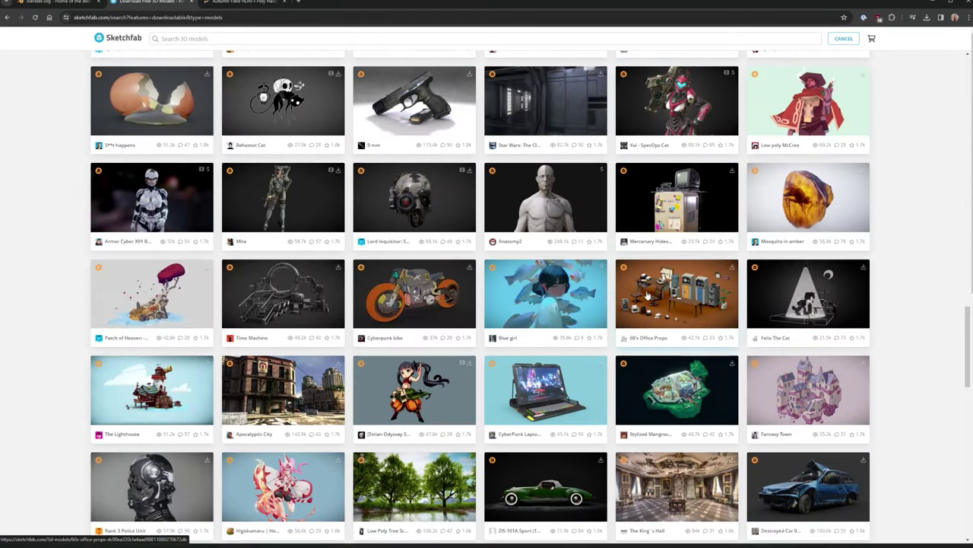
pyautogui.scroll(-4, 645, 302)
pyautogui.scroll(-4, 645, 302)
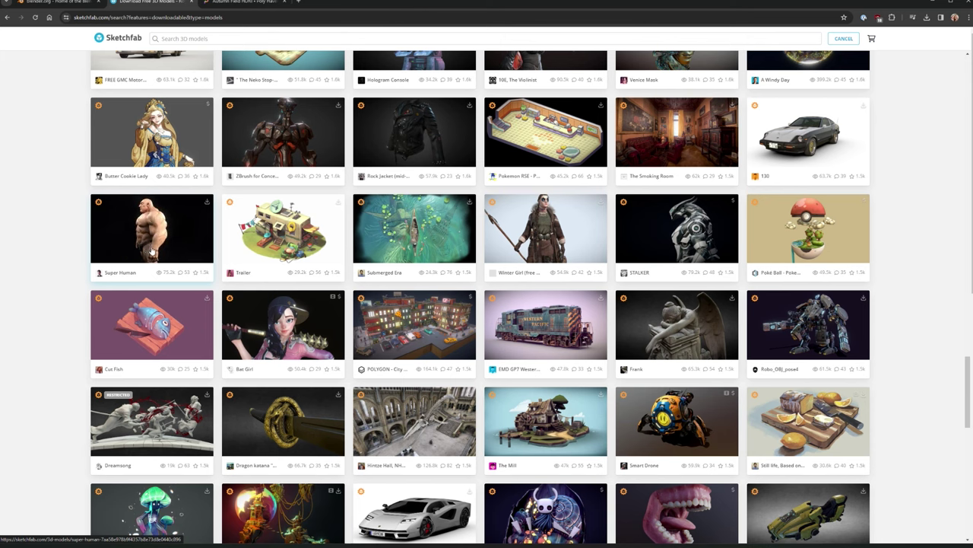
pyautogui.scroll(2, 101, 239)
pyautogui.scroll(1, 67, 246)
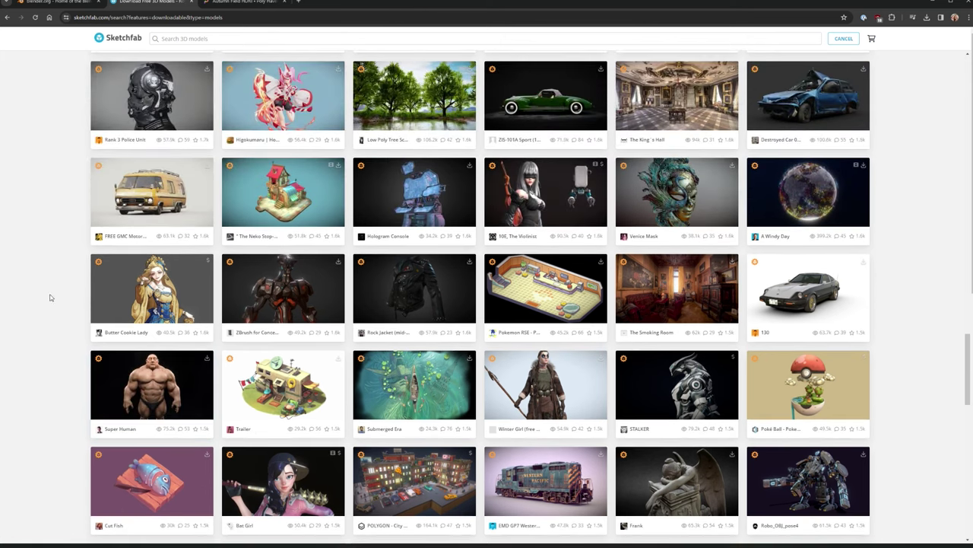
pyautogui.scroll(10, 59, 211)
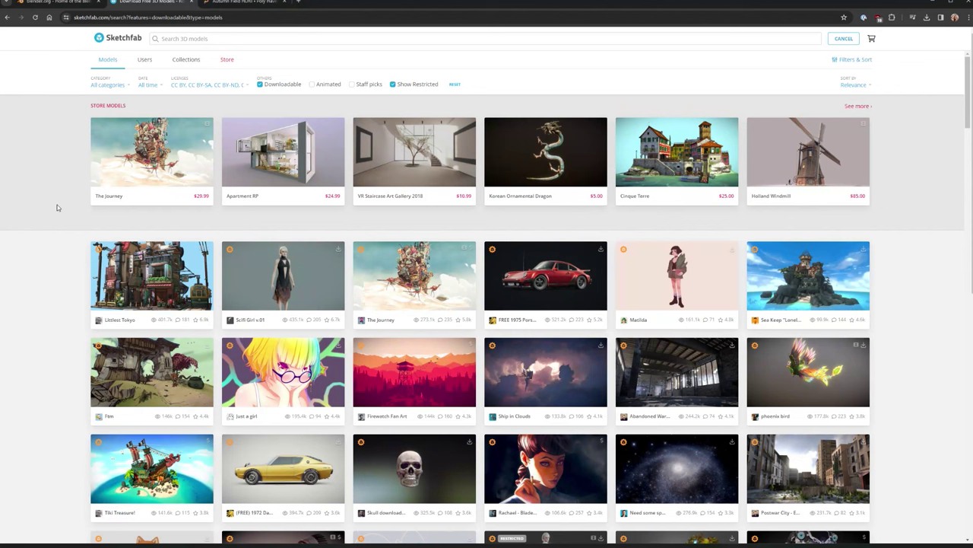